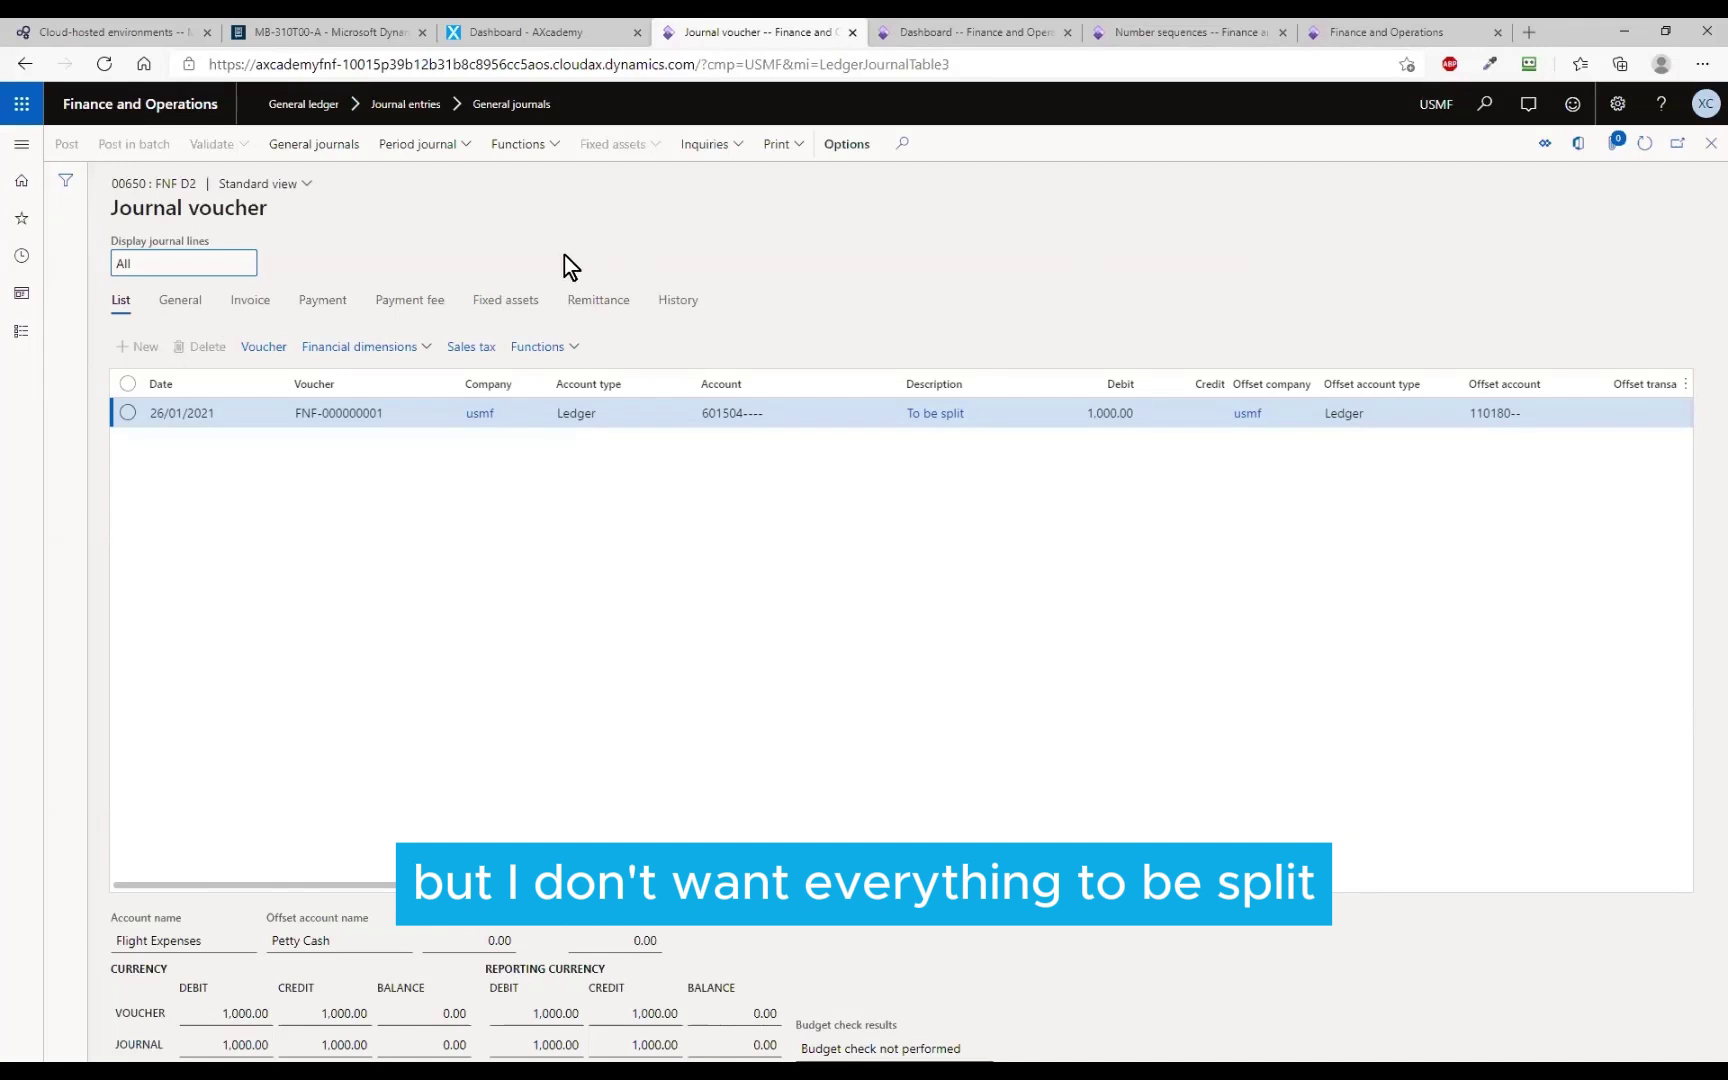
Go to the General journals list under General ledger journal entries
left_click(18, 338)
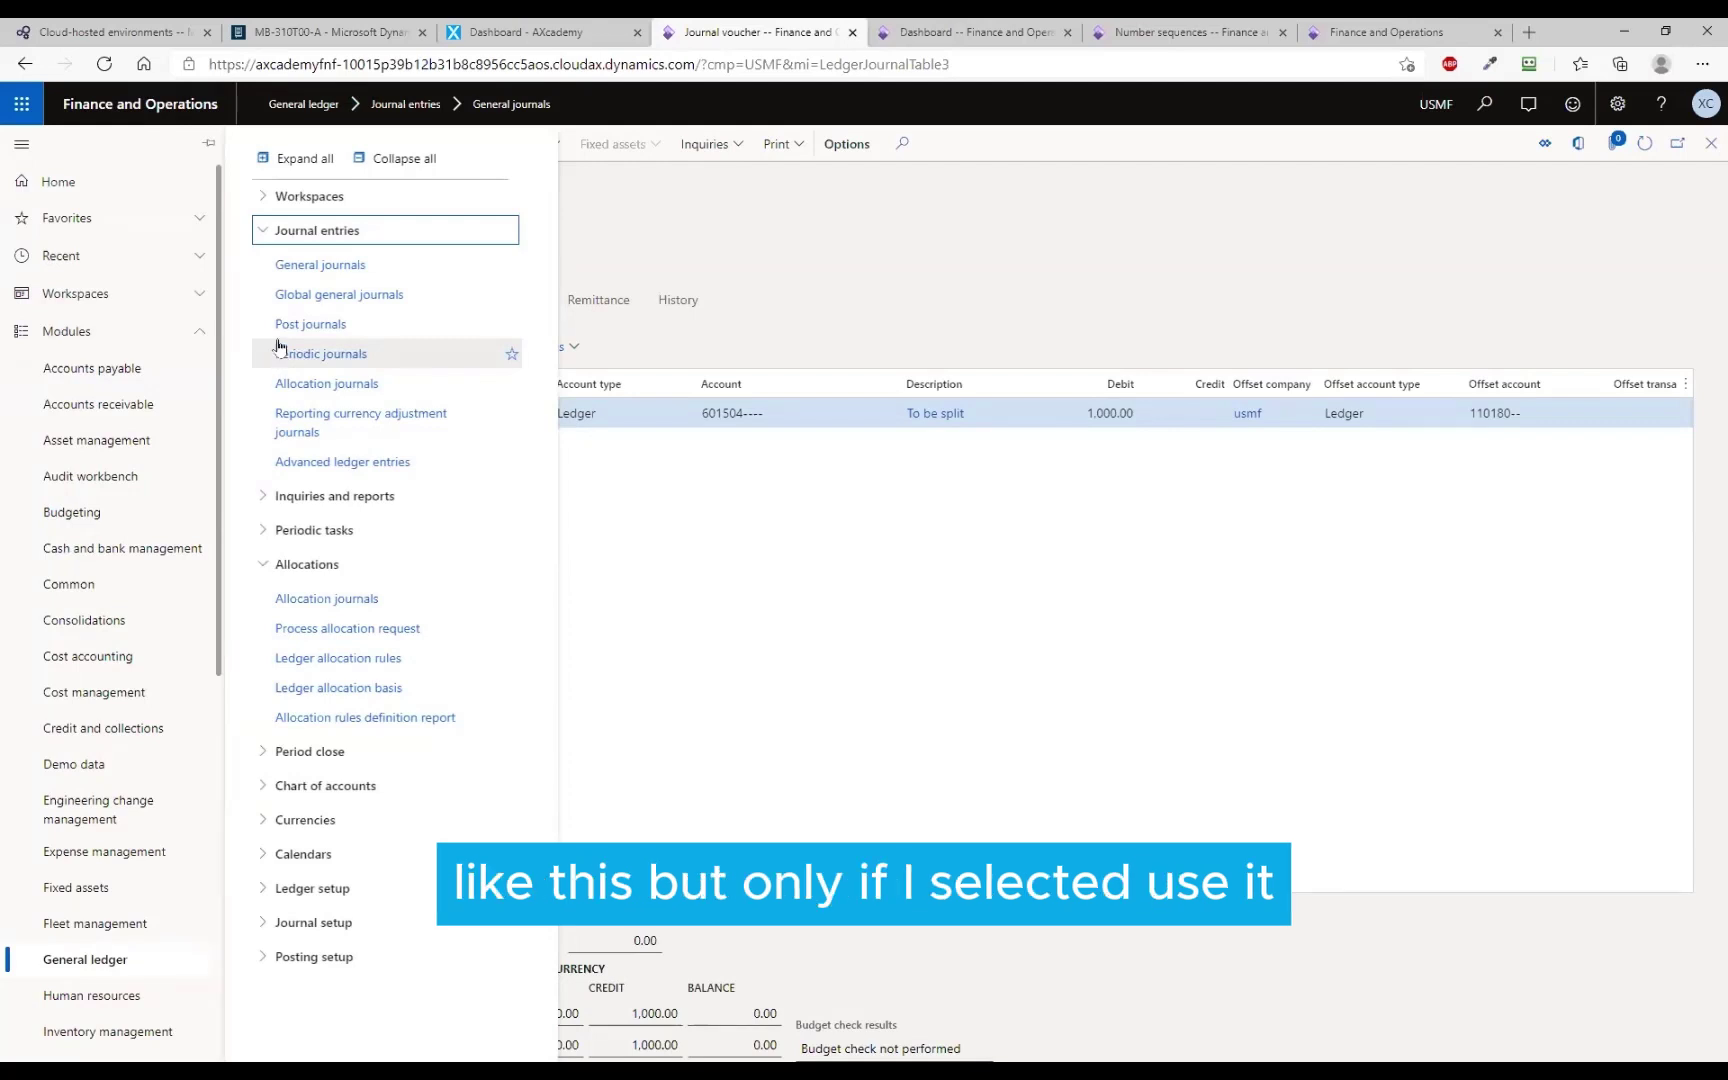
left_click(325, 272)
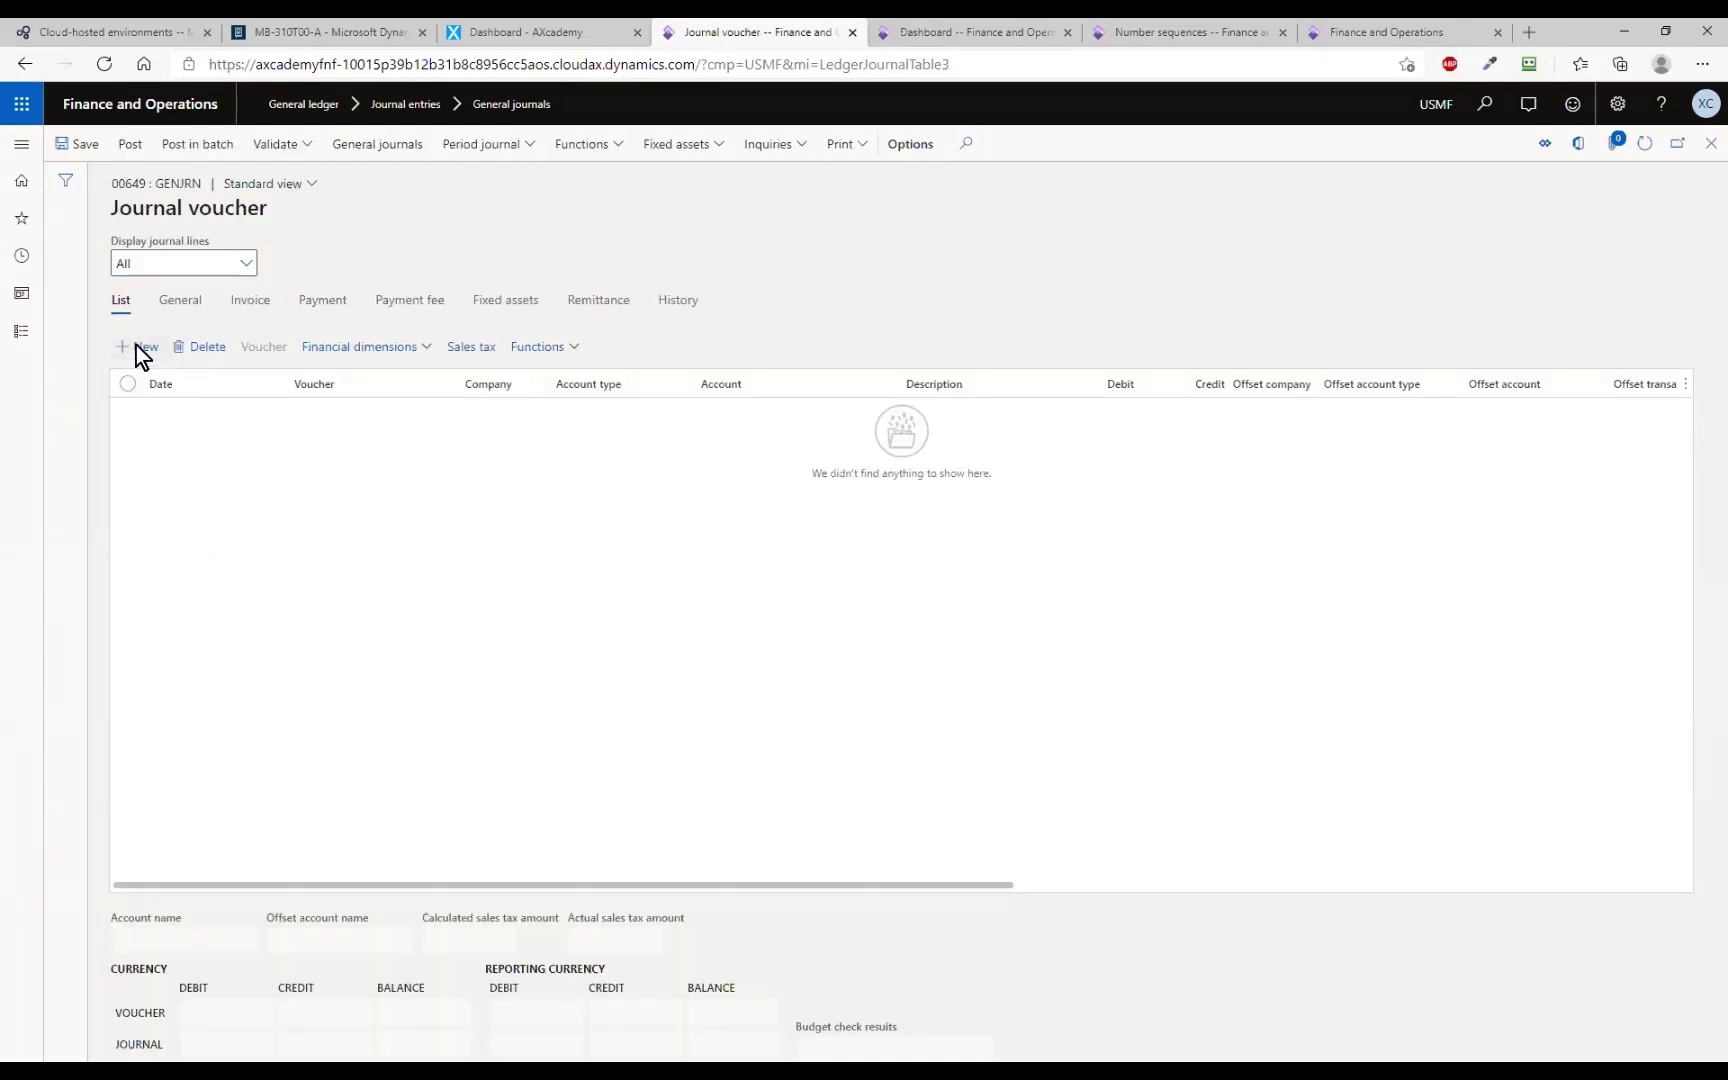
On journal 00649, add a line debiting 600.00 to 606400-004, Telephone & Fax Expense
left_click(136, 346)
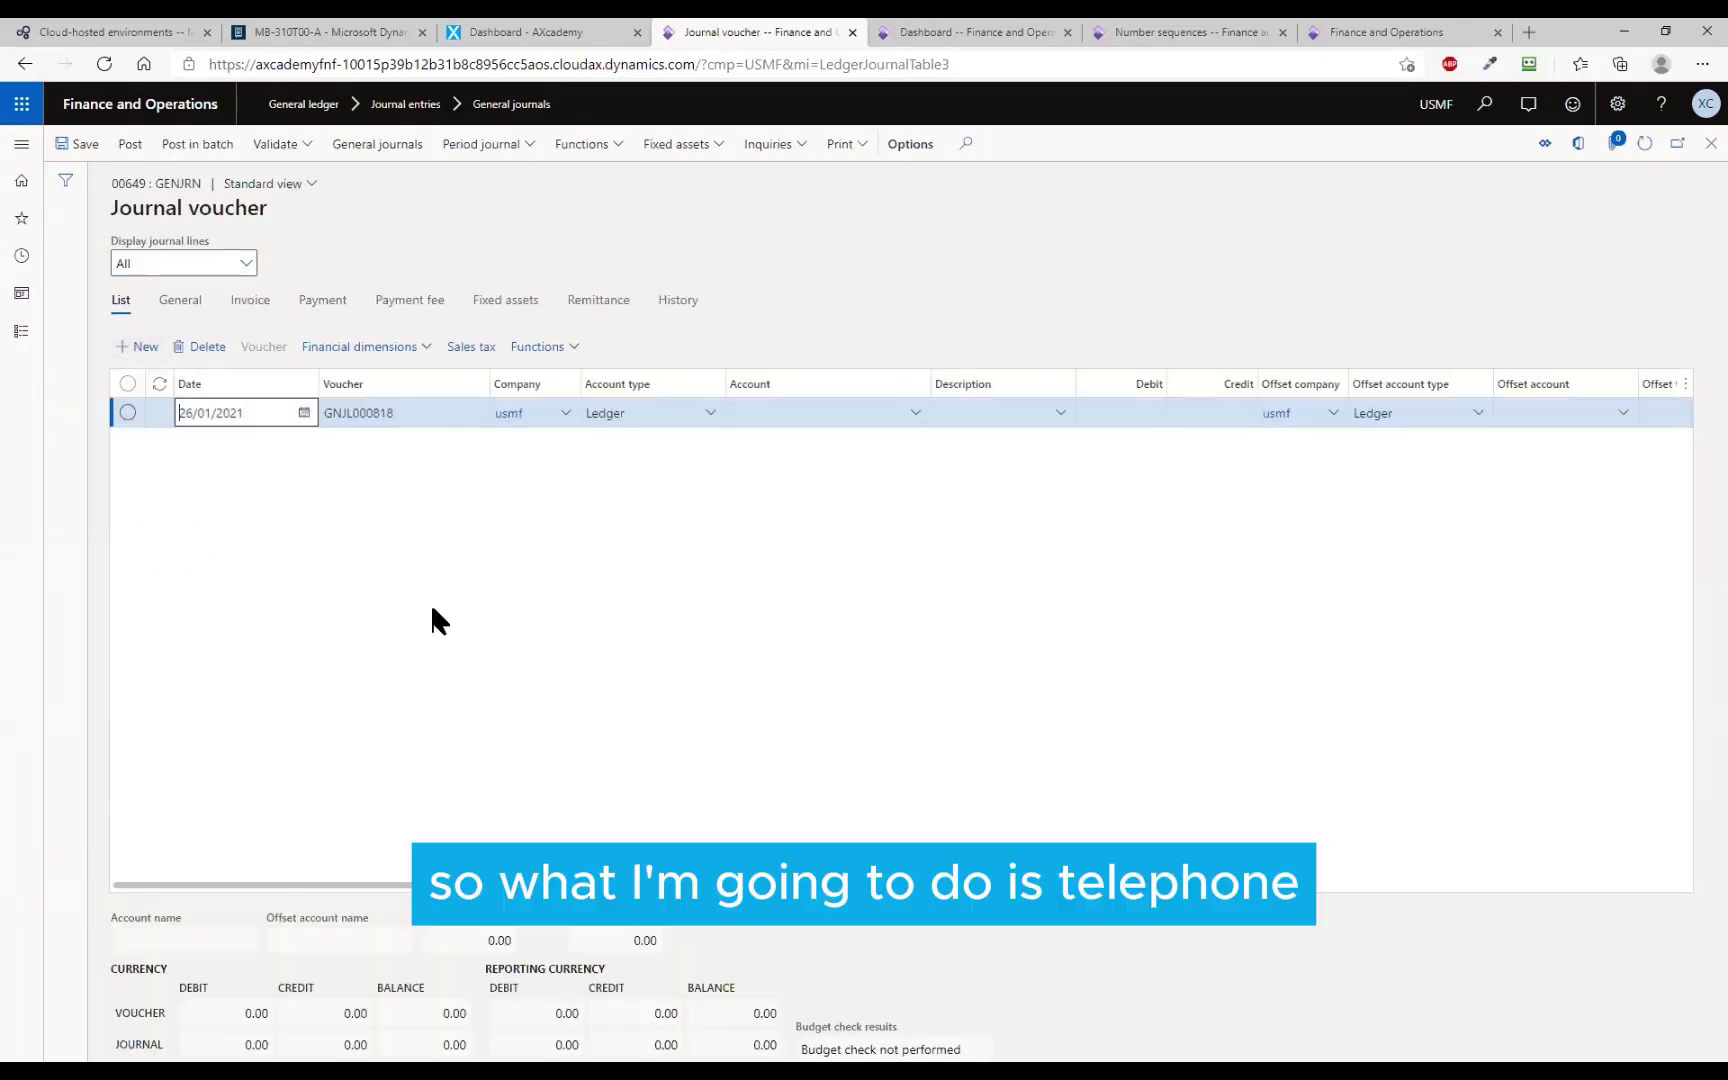
left_click(782, 410)
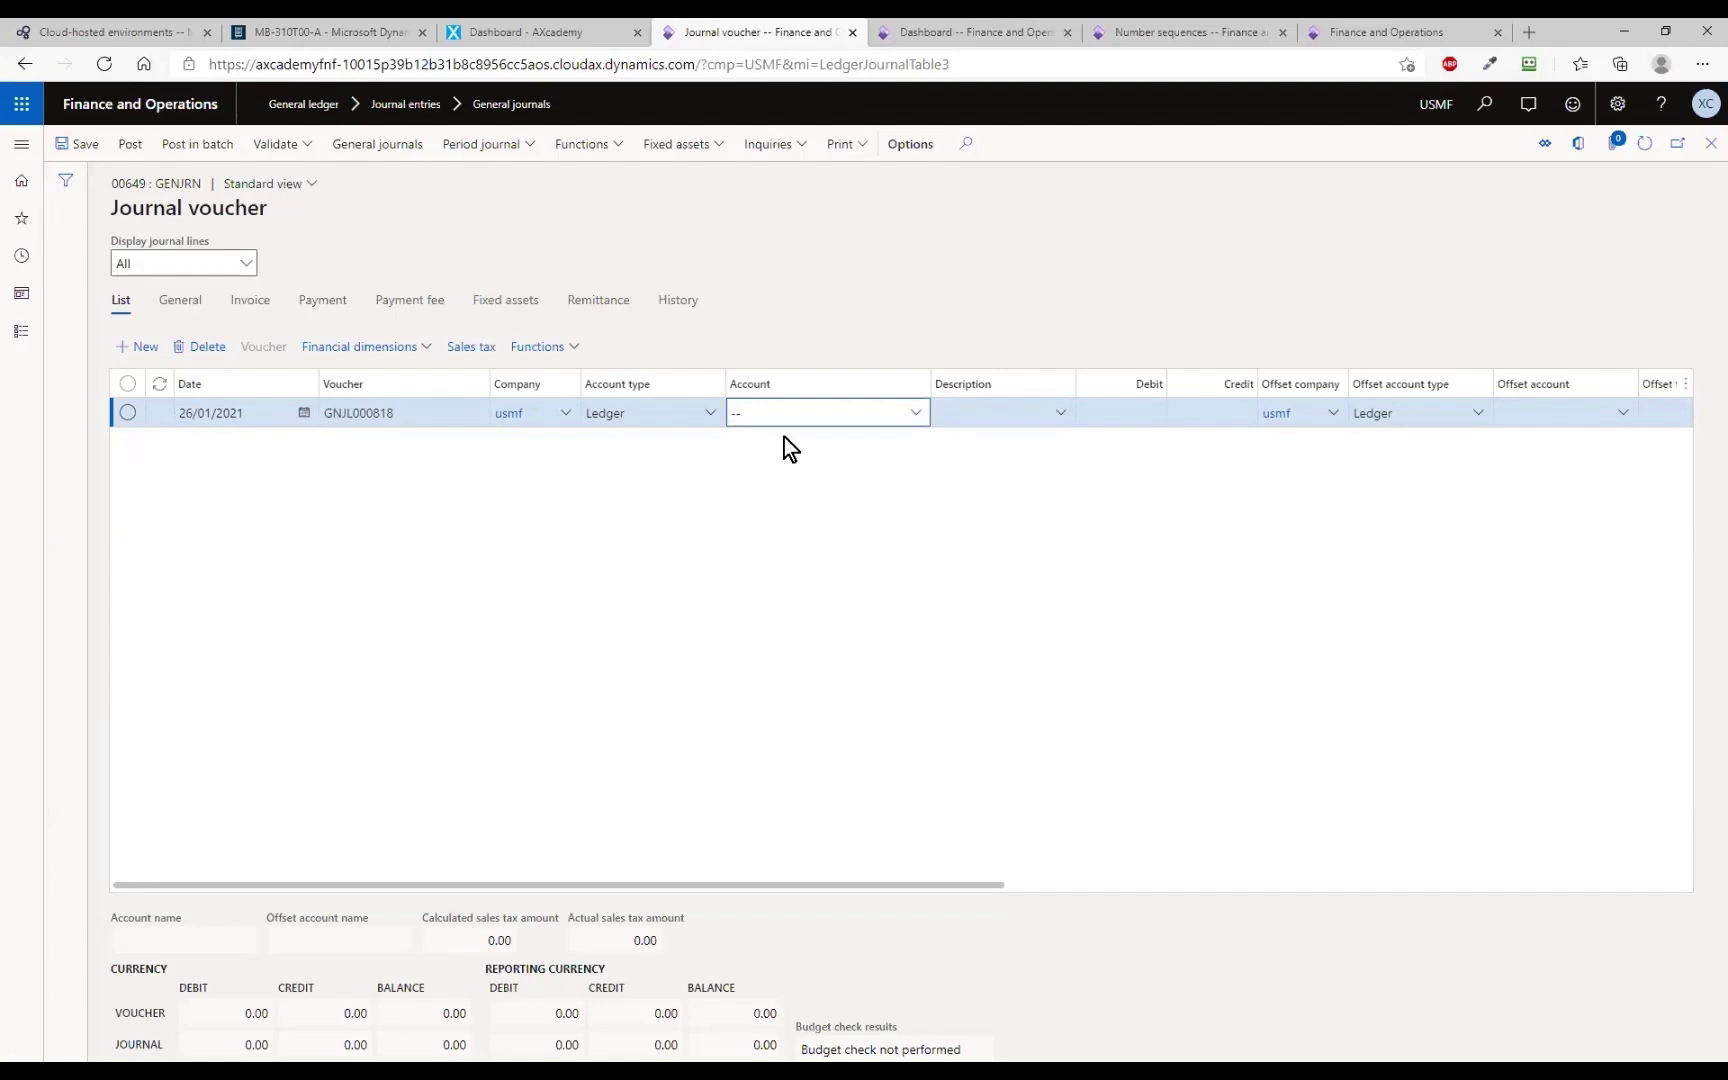
type("tele")
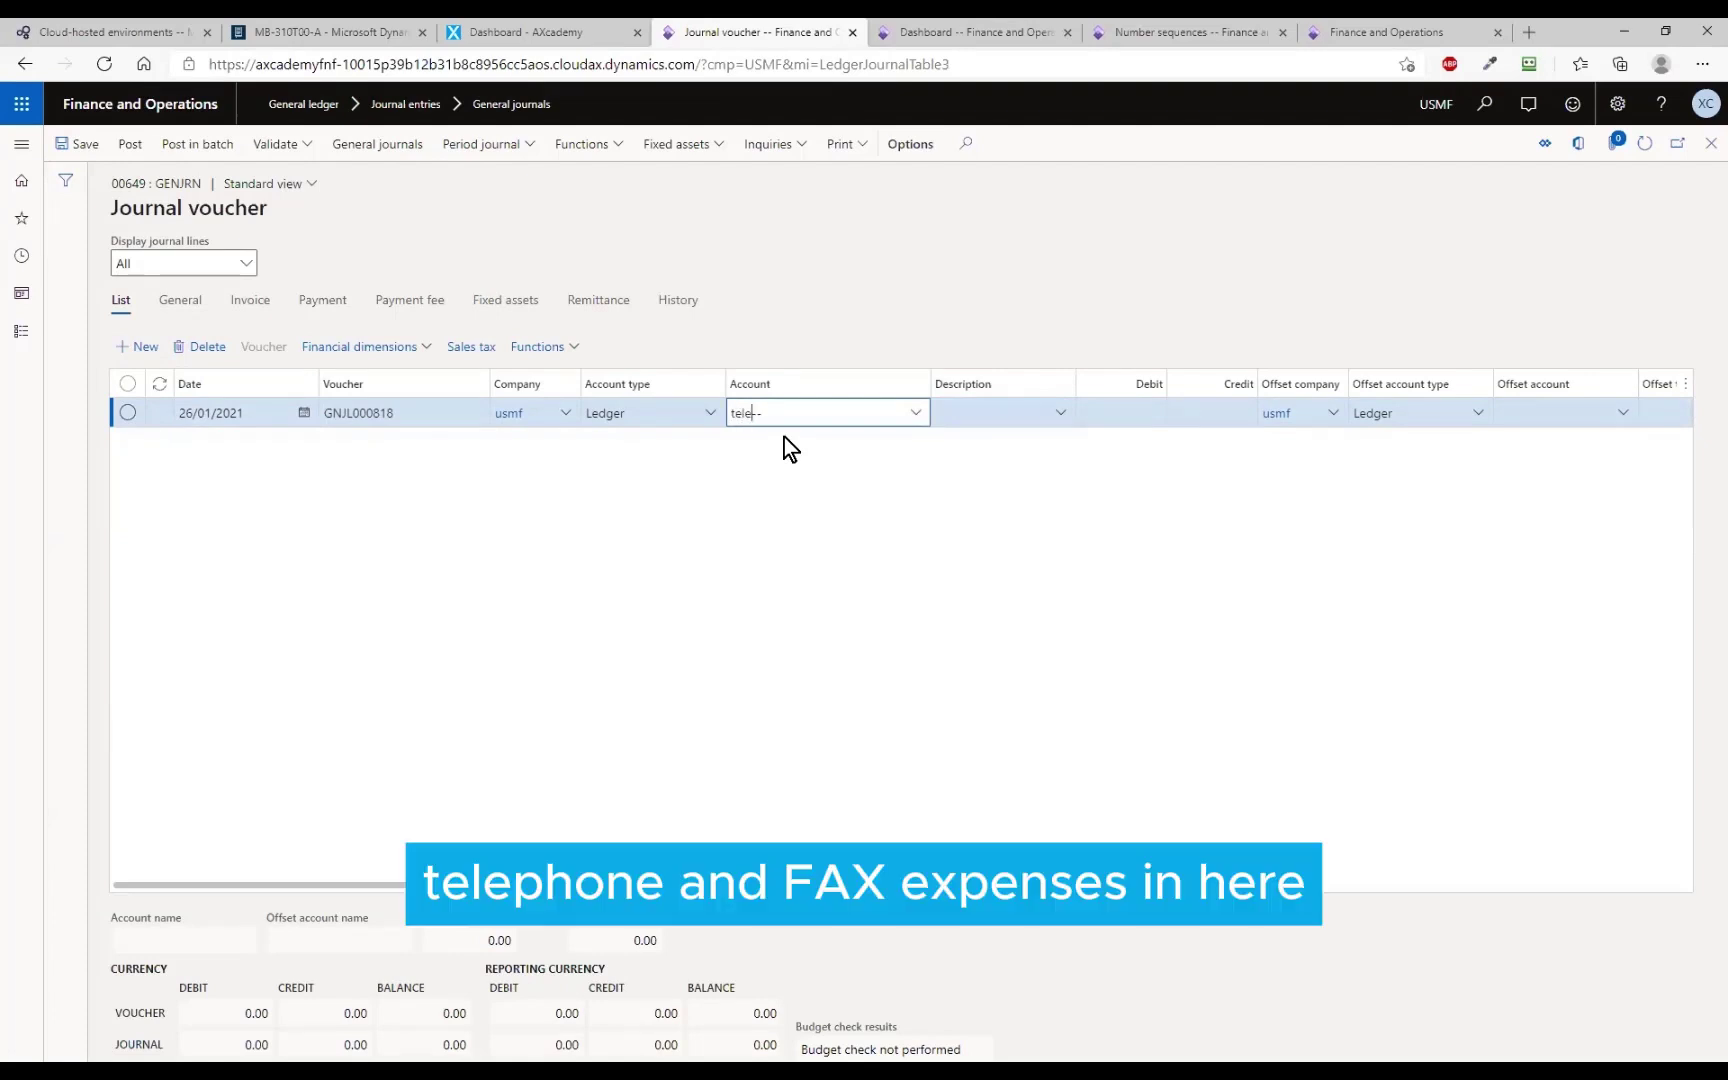
key("Tab")
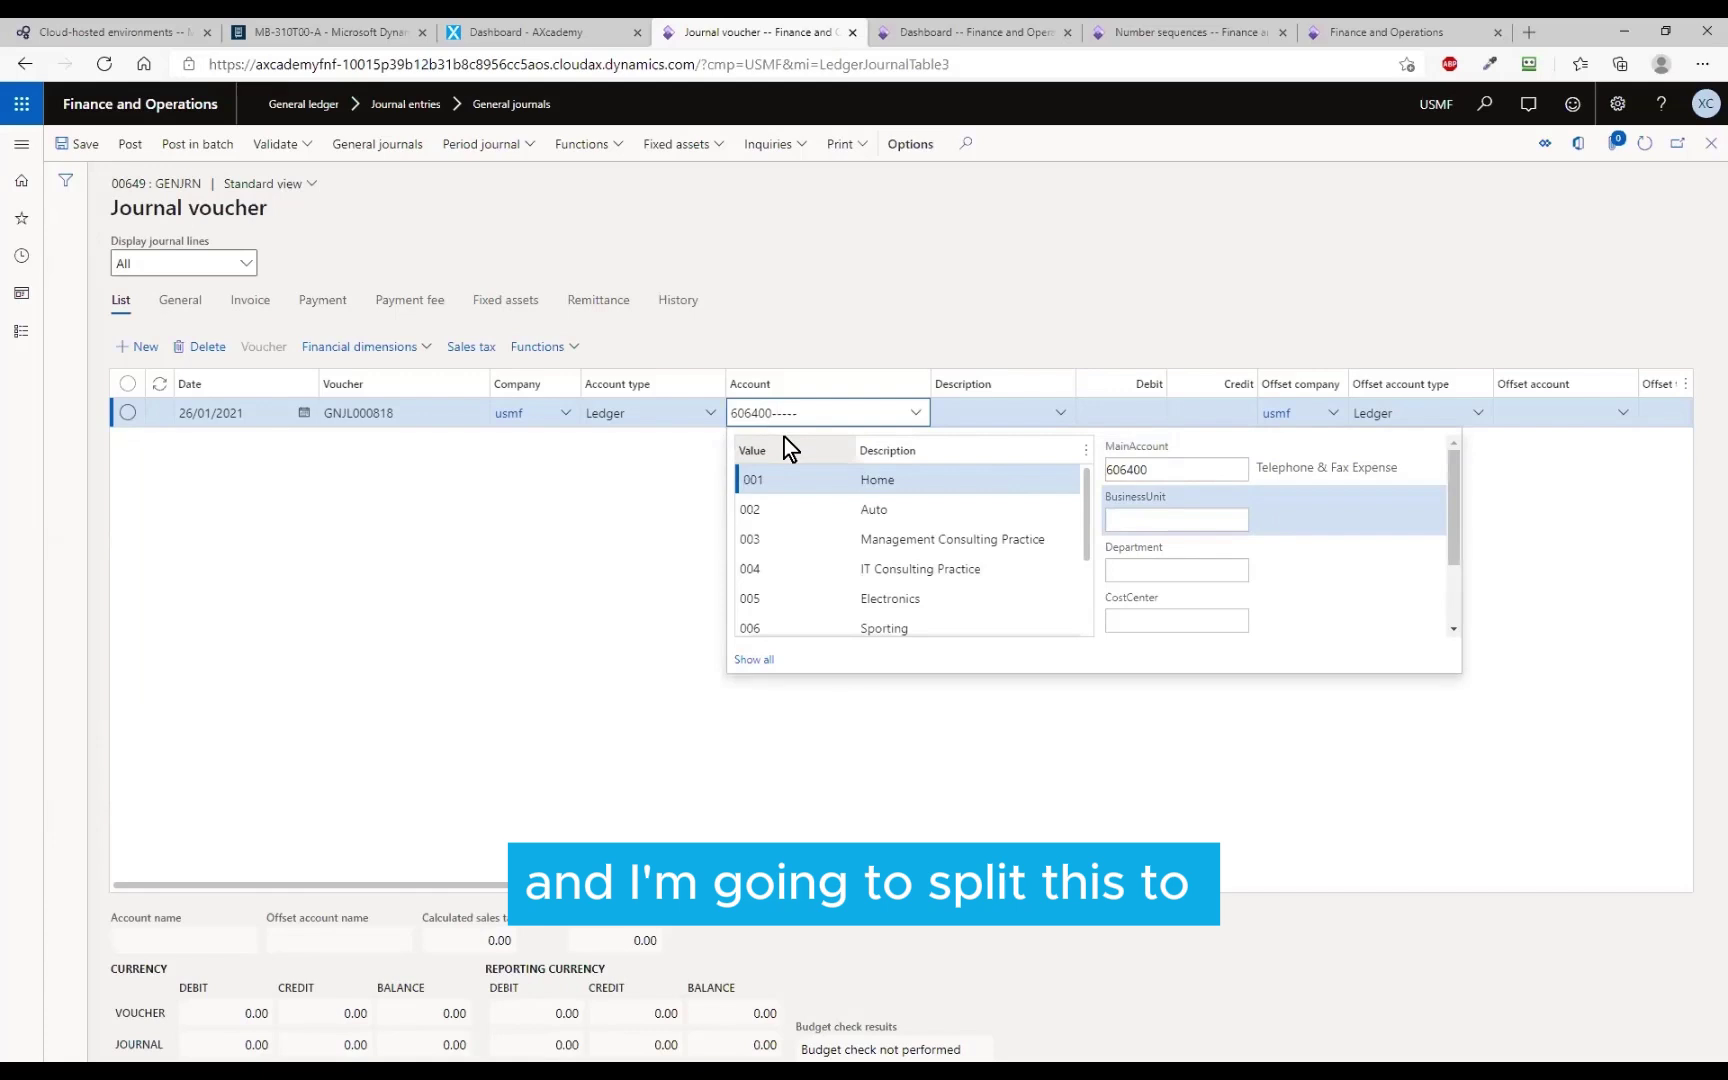
key("Down")
key("Down")
key("Down")
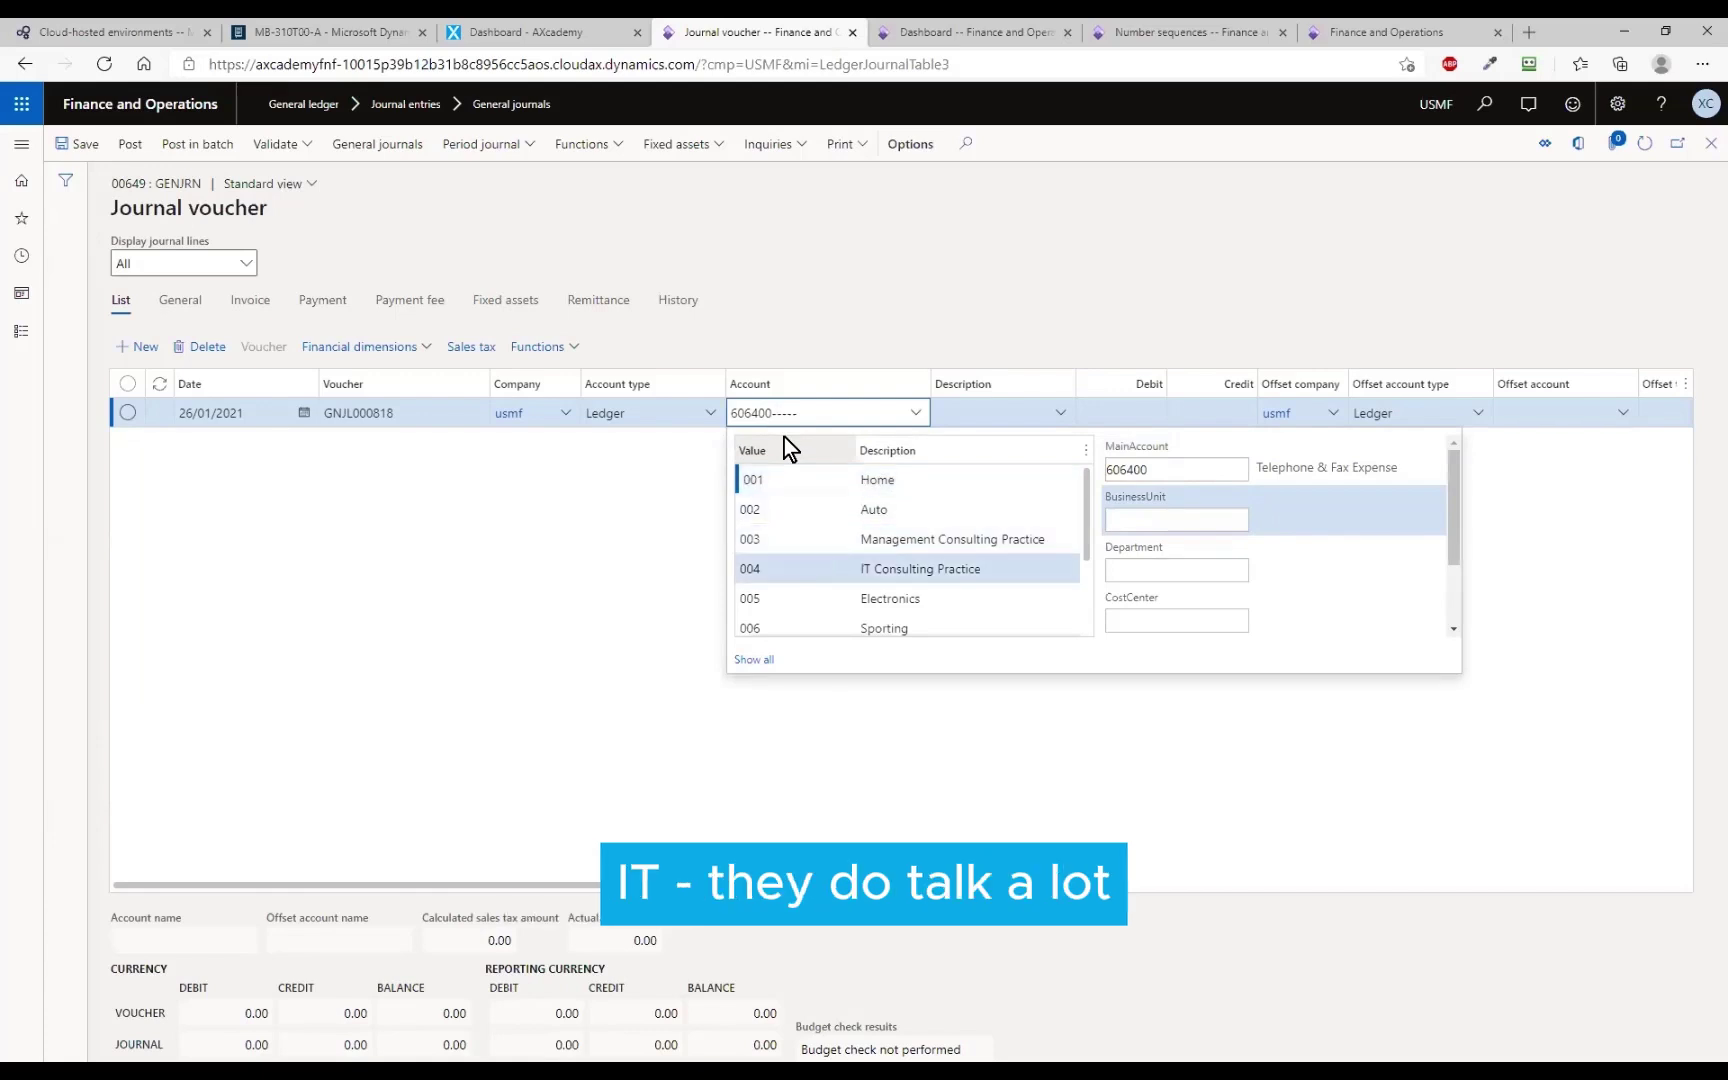
key("Tab")
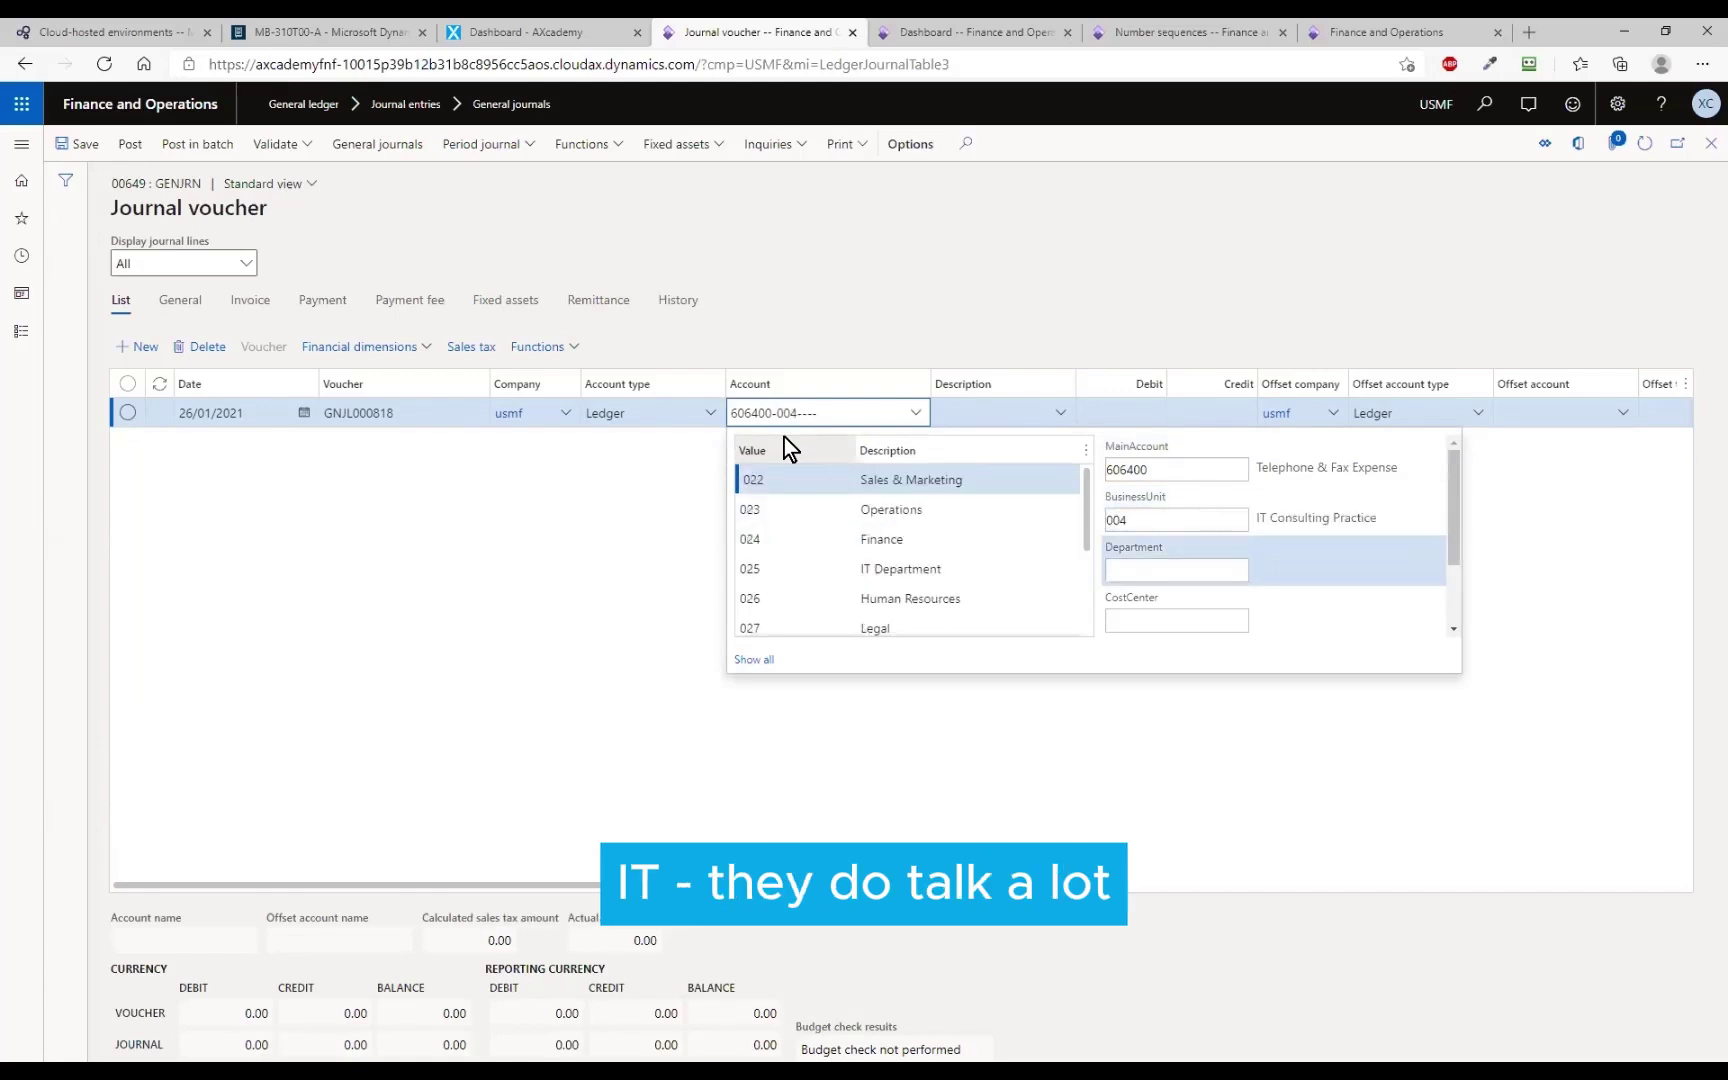
left_click(1097, 412)
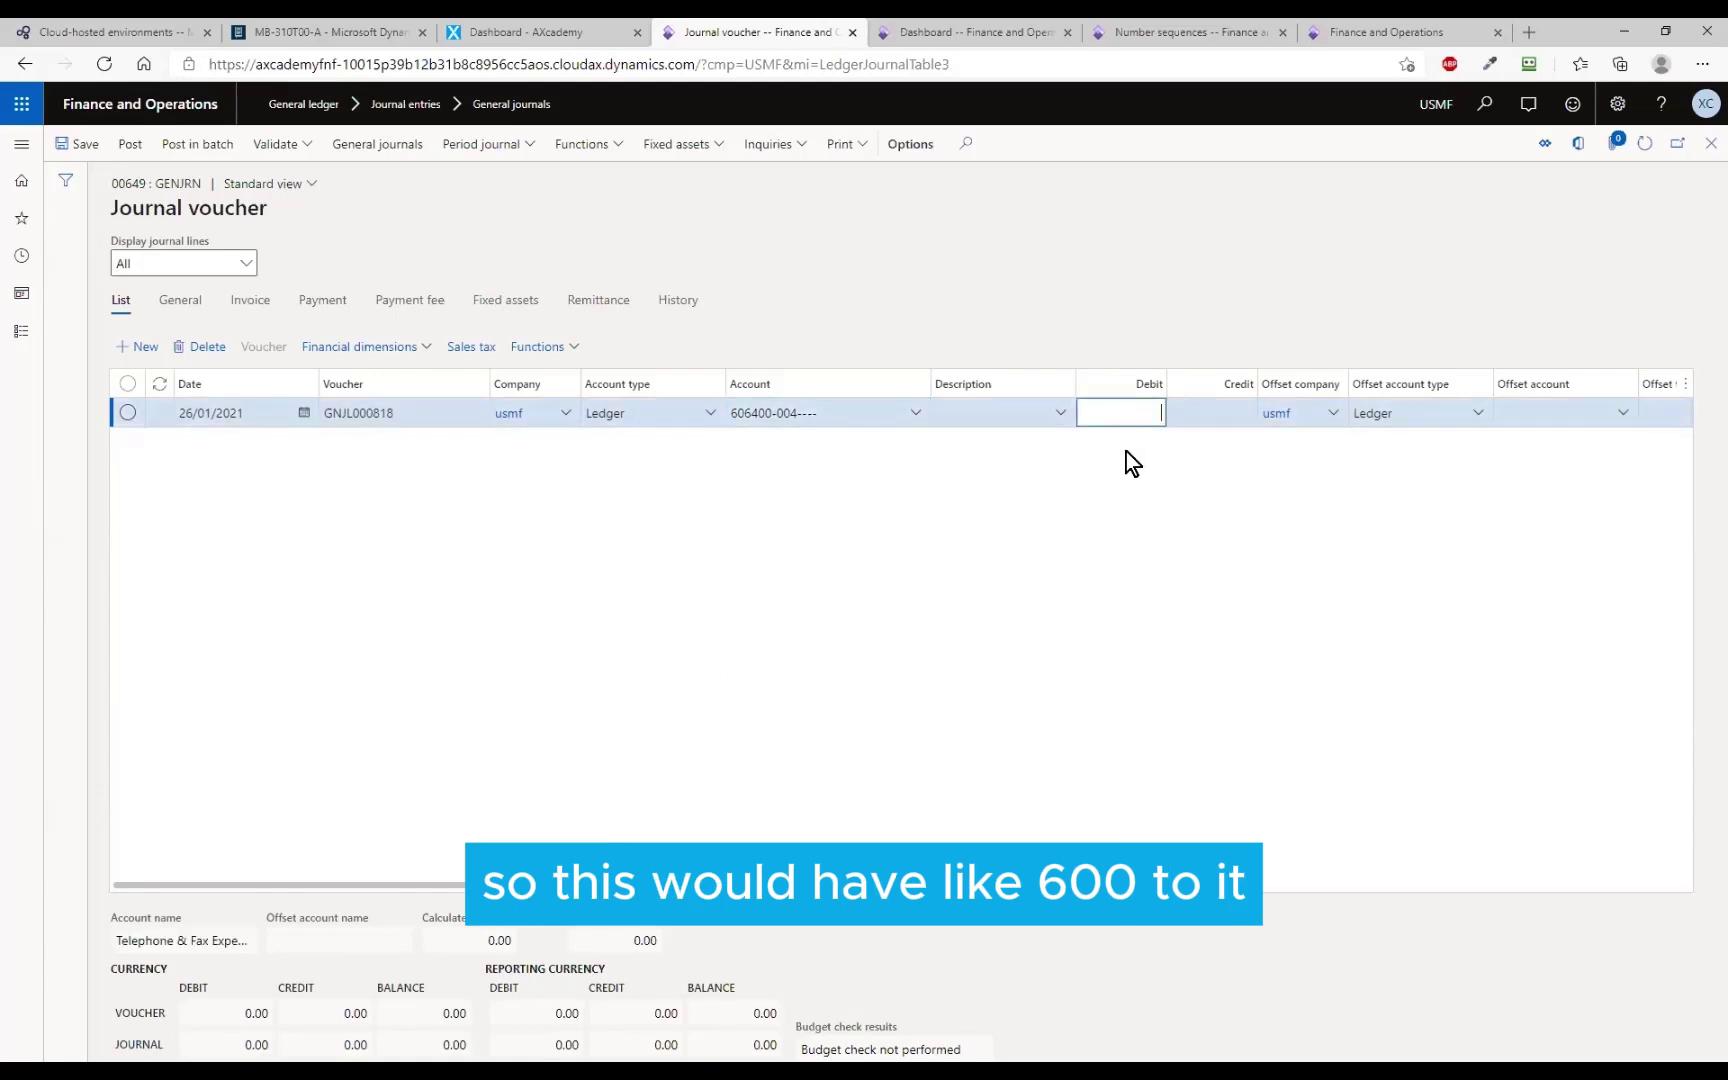
key("alt+n")
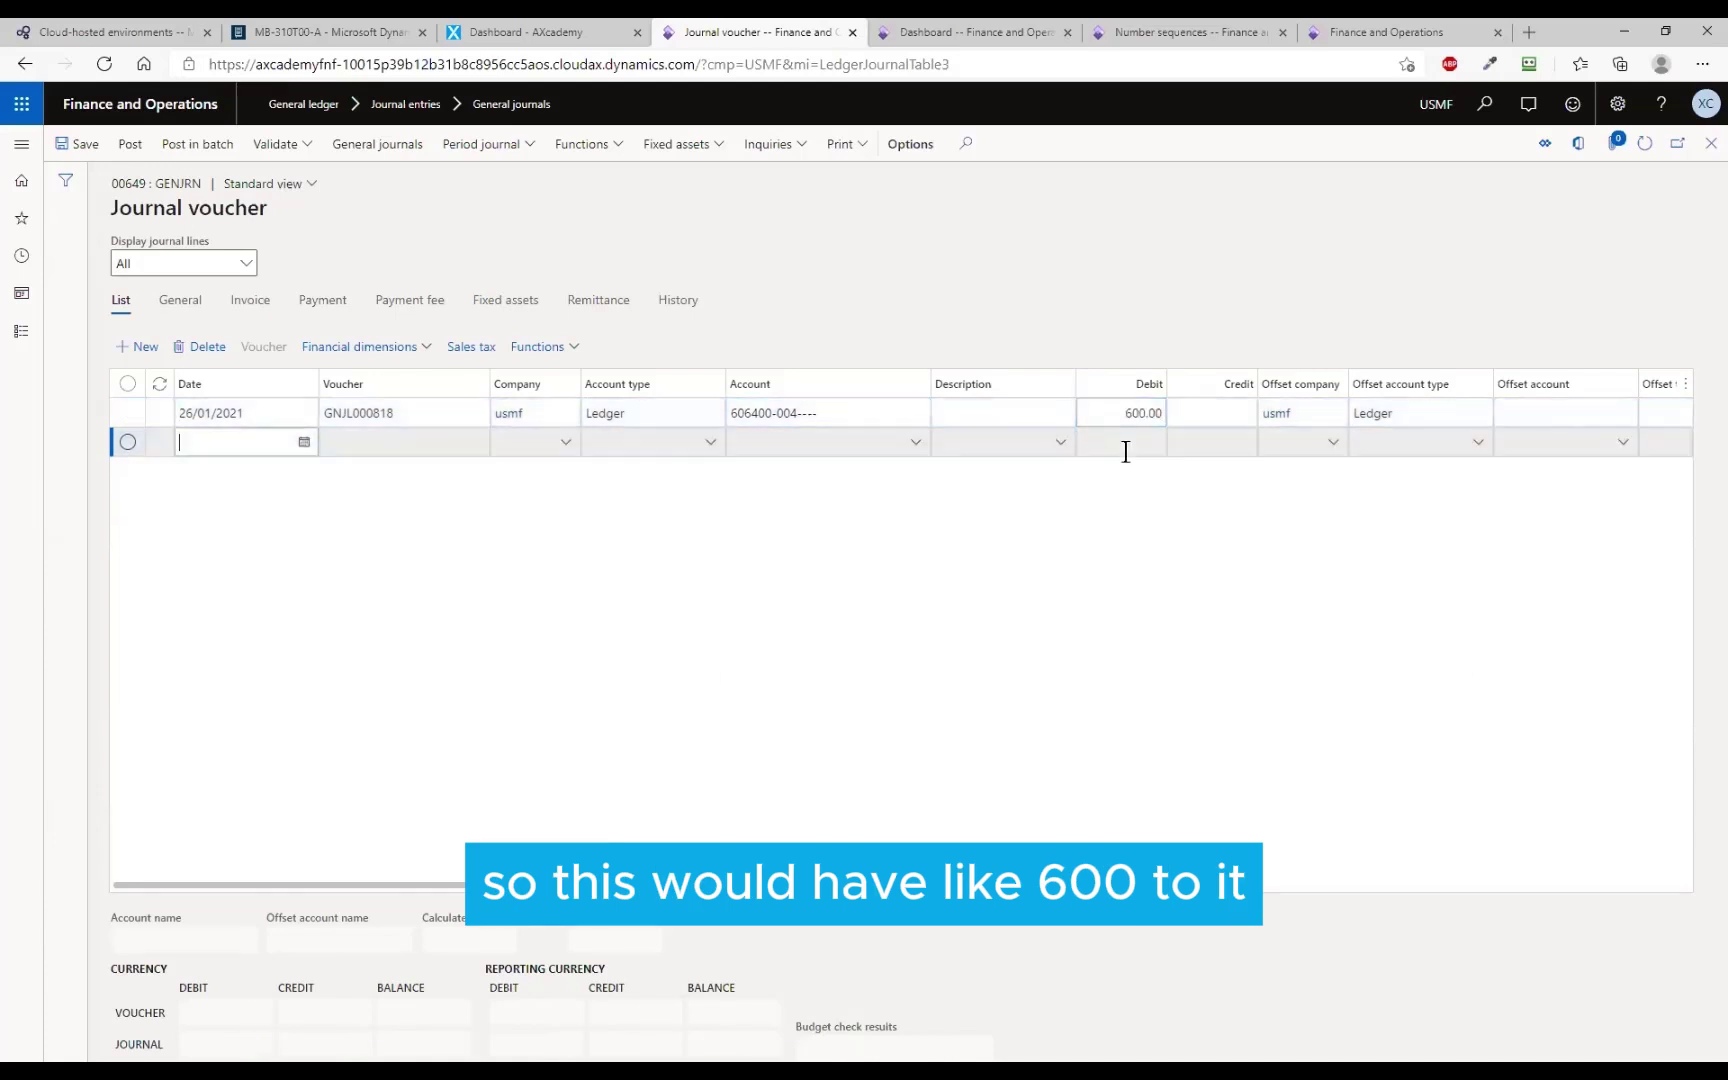
Add a 600 debit line on 606400-006 and change the first line's debit to 400
left_click(809, 440)
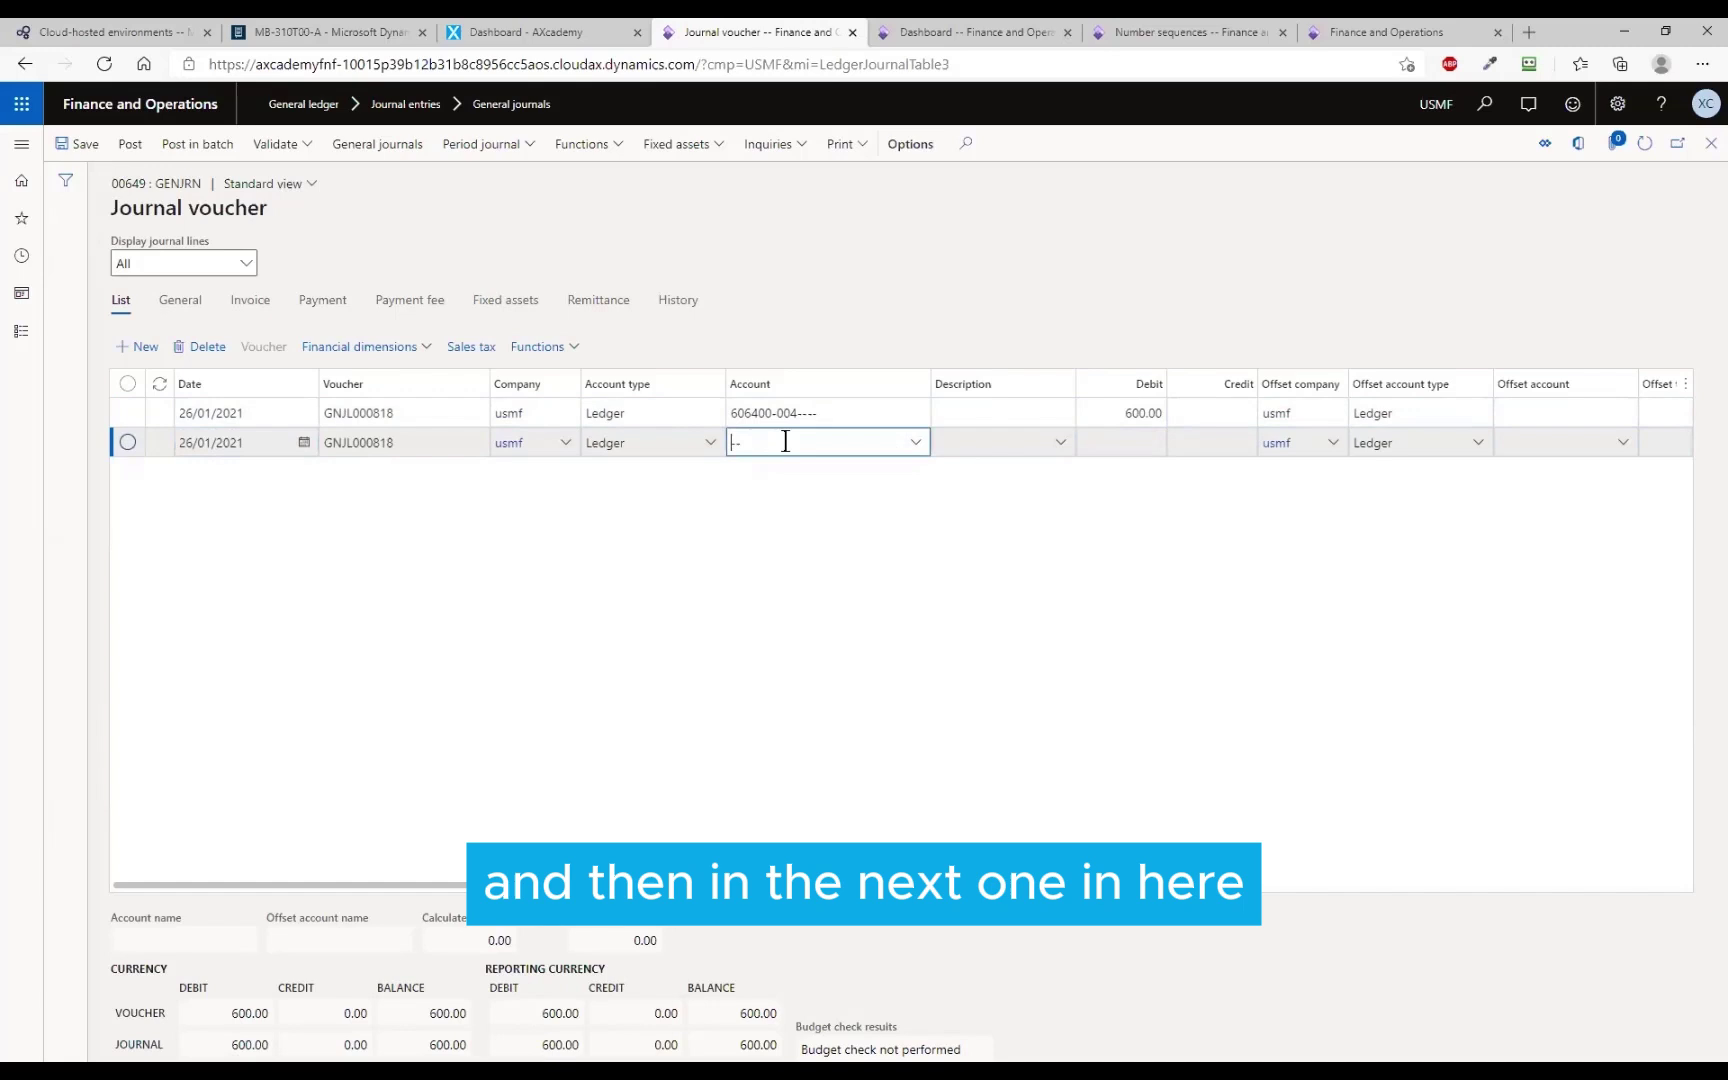
type("606400")
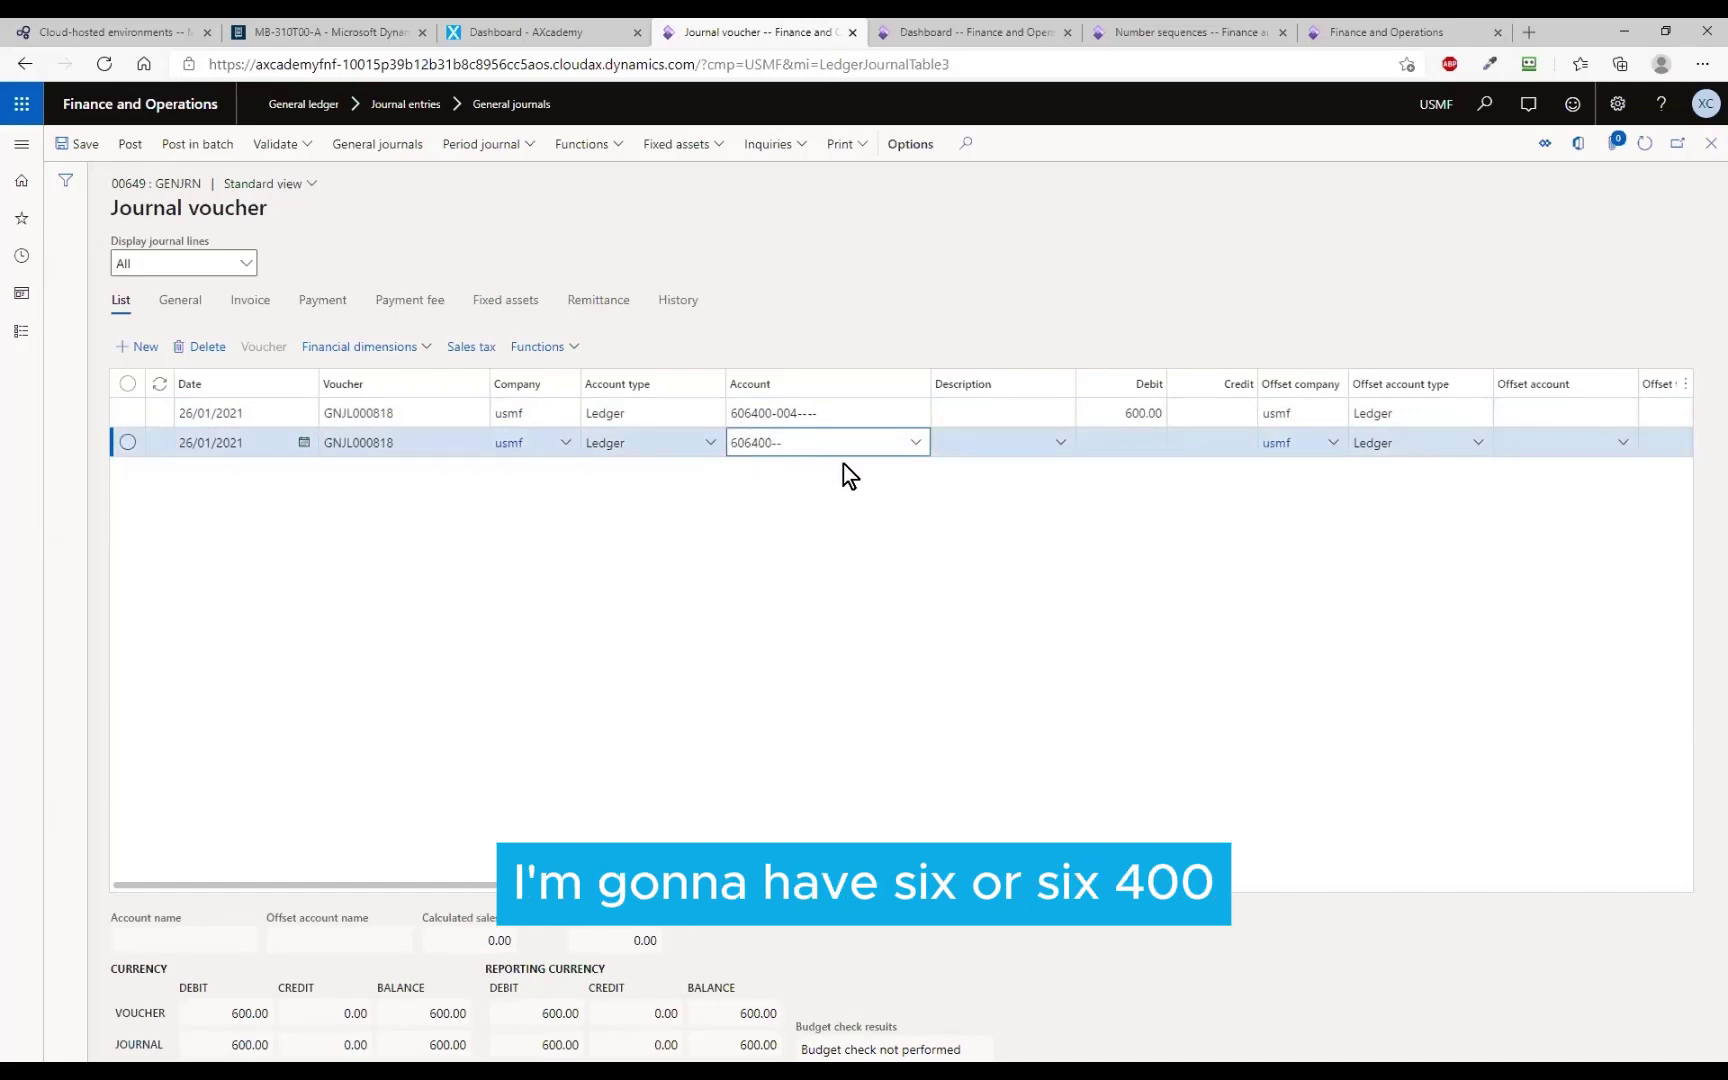
type("--")
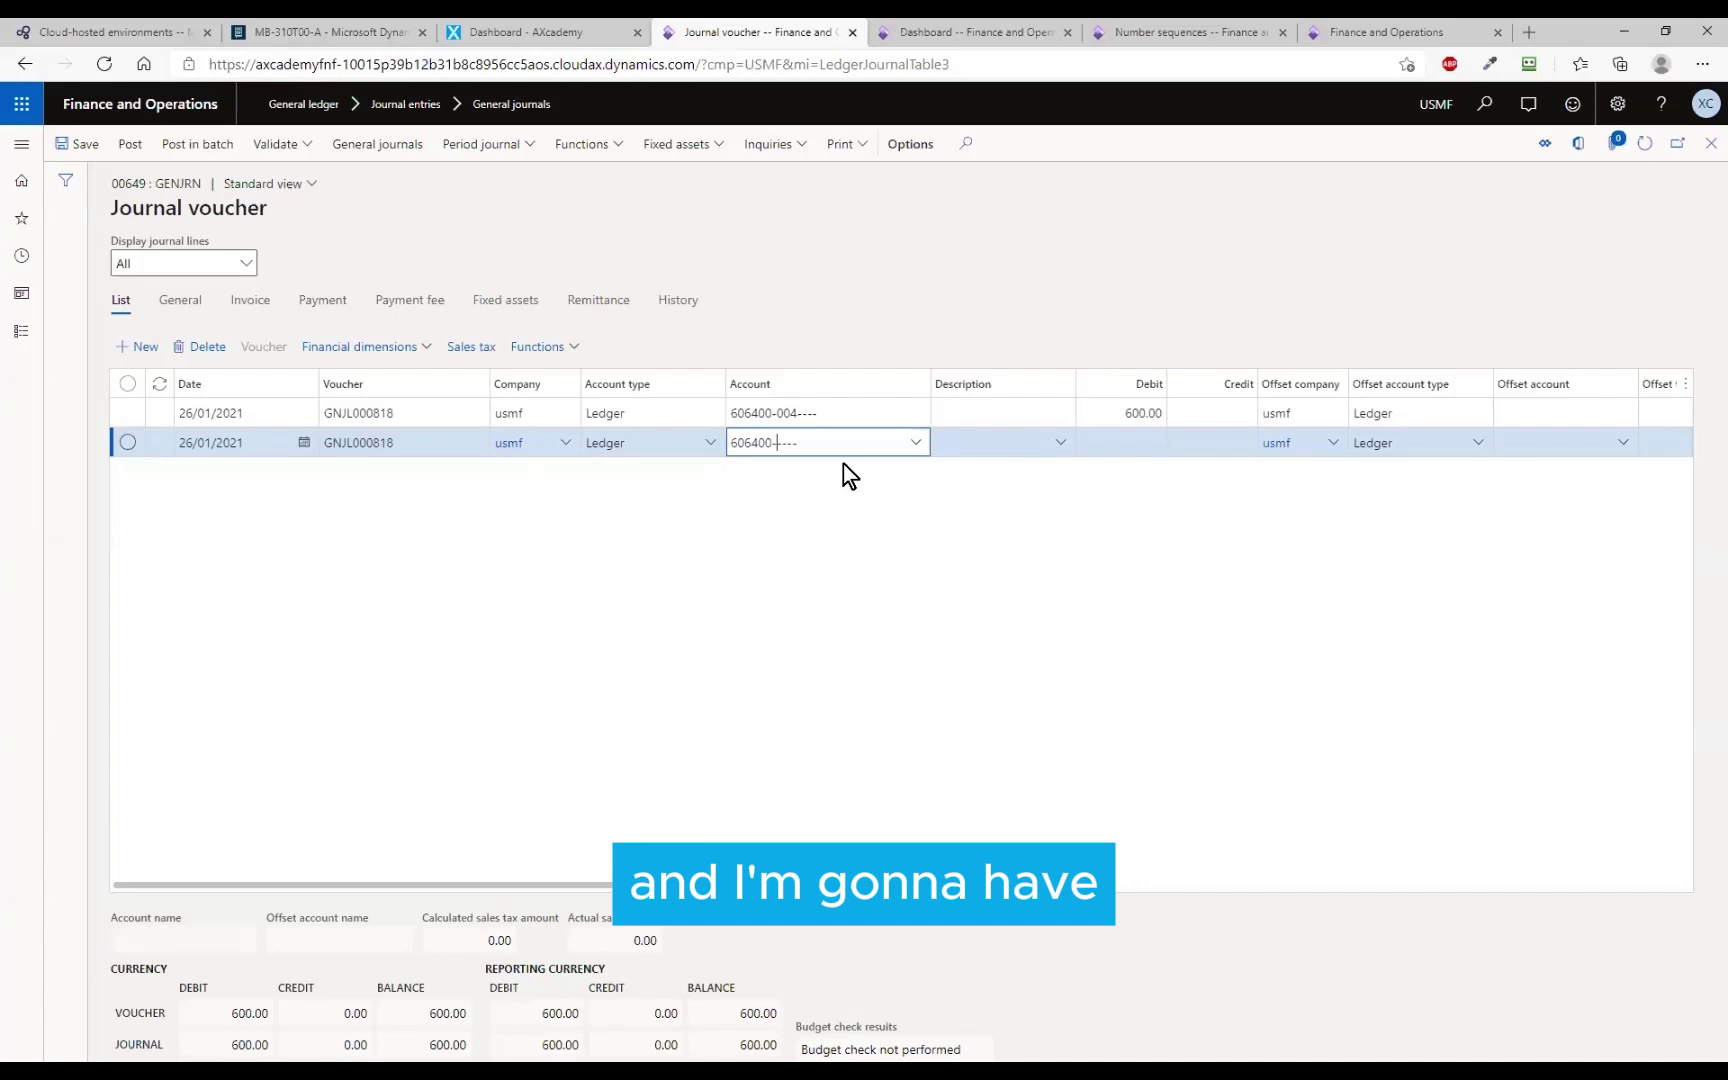
type("006")
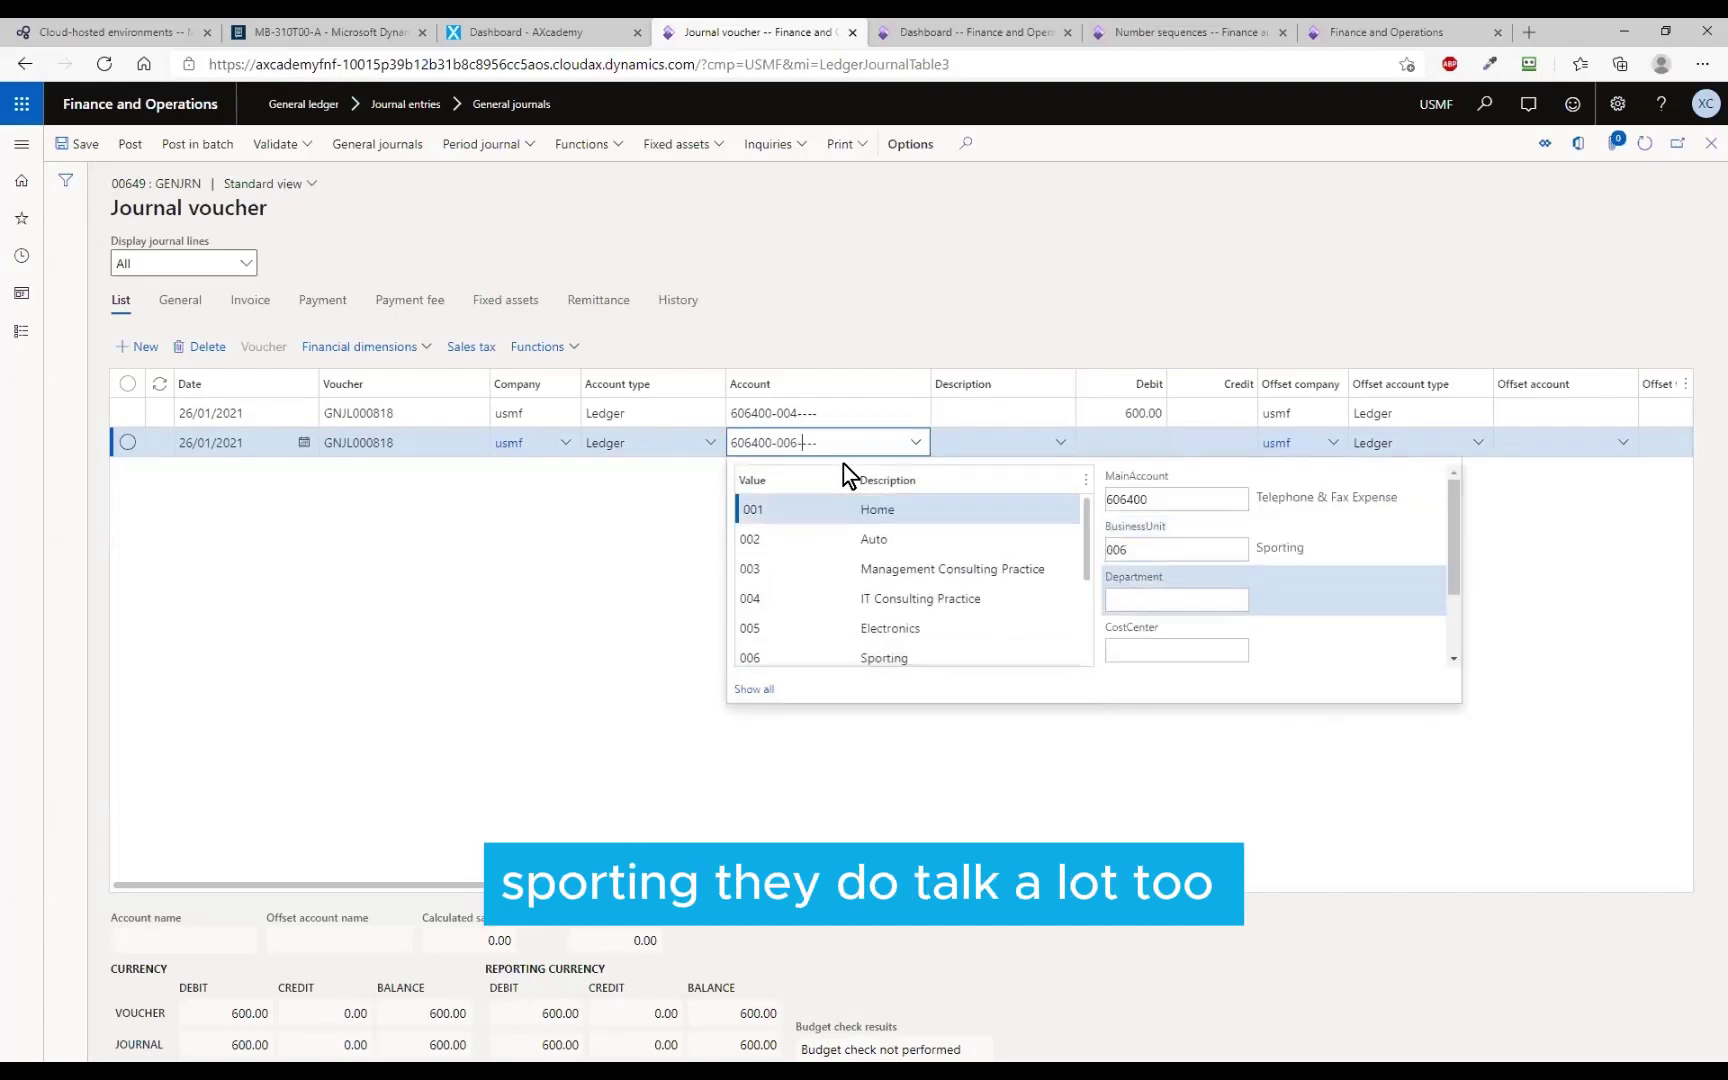
key("Tab")
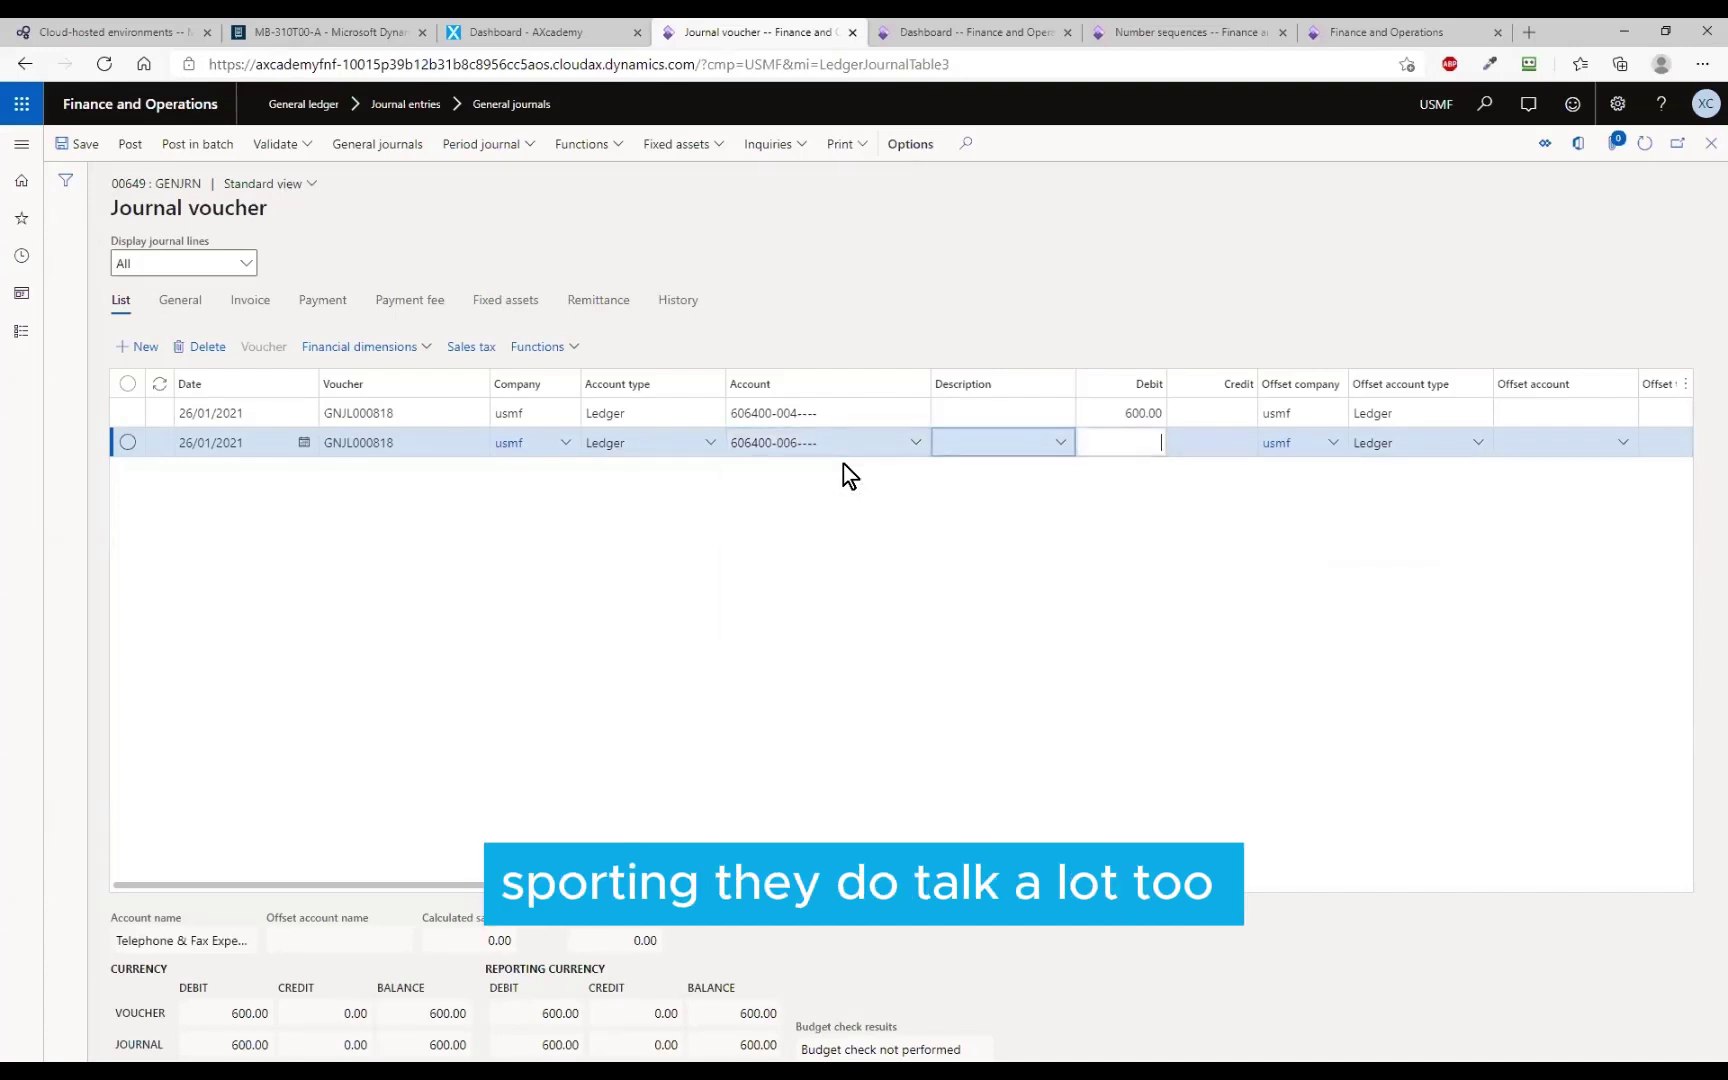
key("Tab")
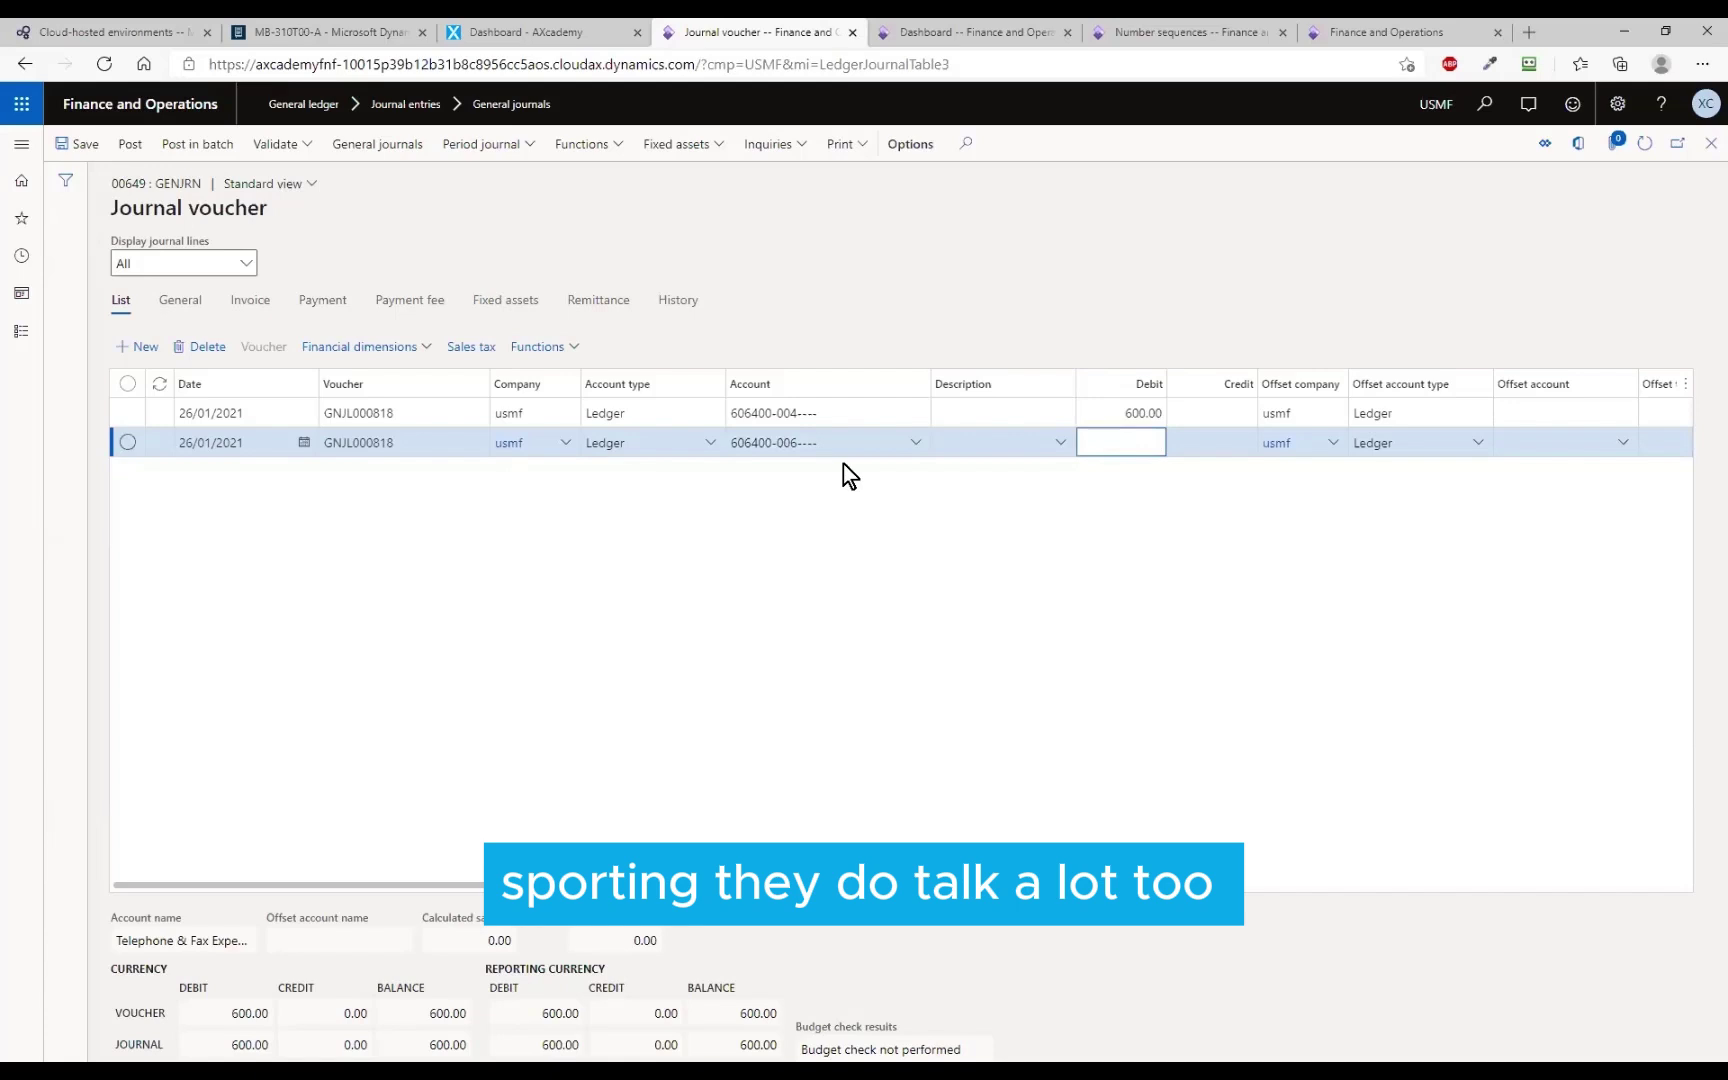
type("600")
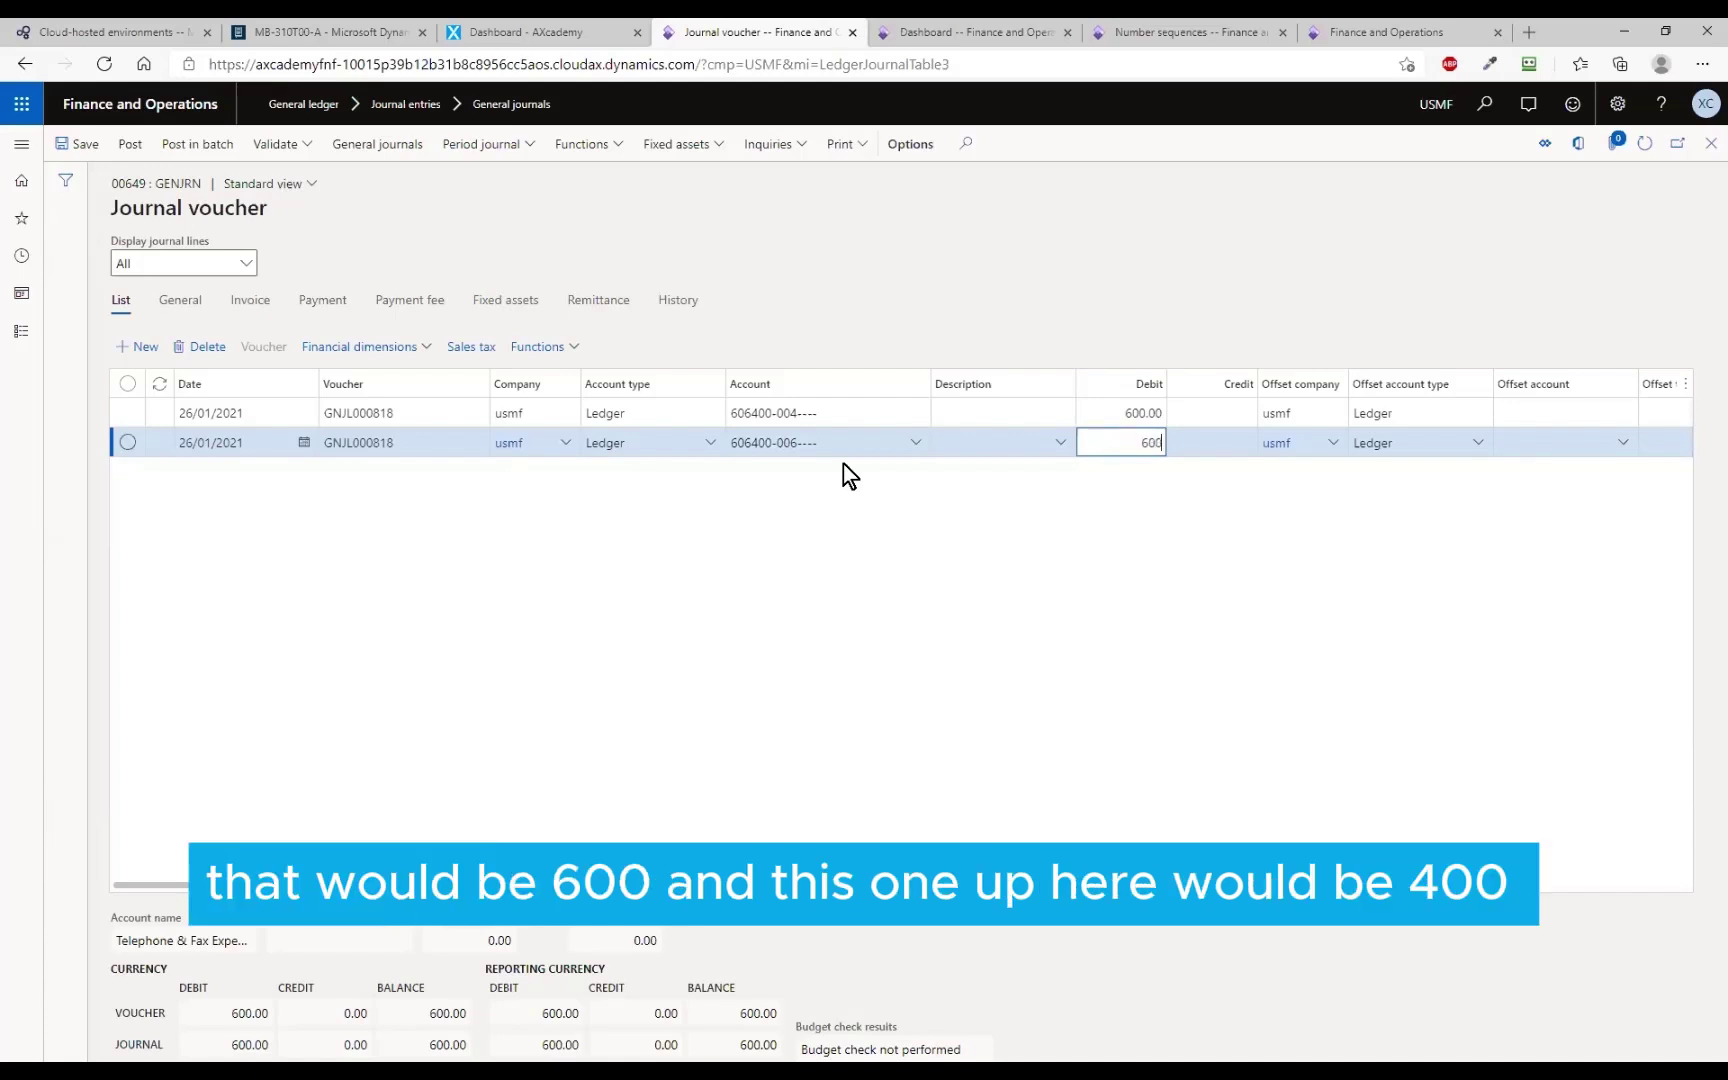
key("Up")
type("400")
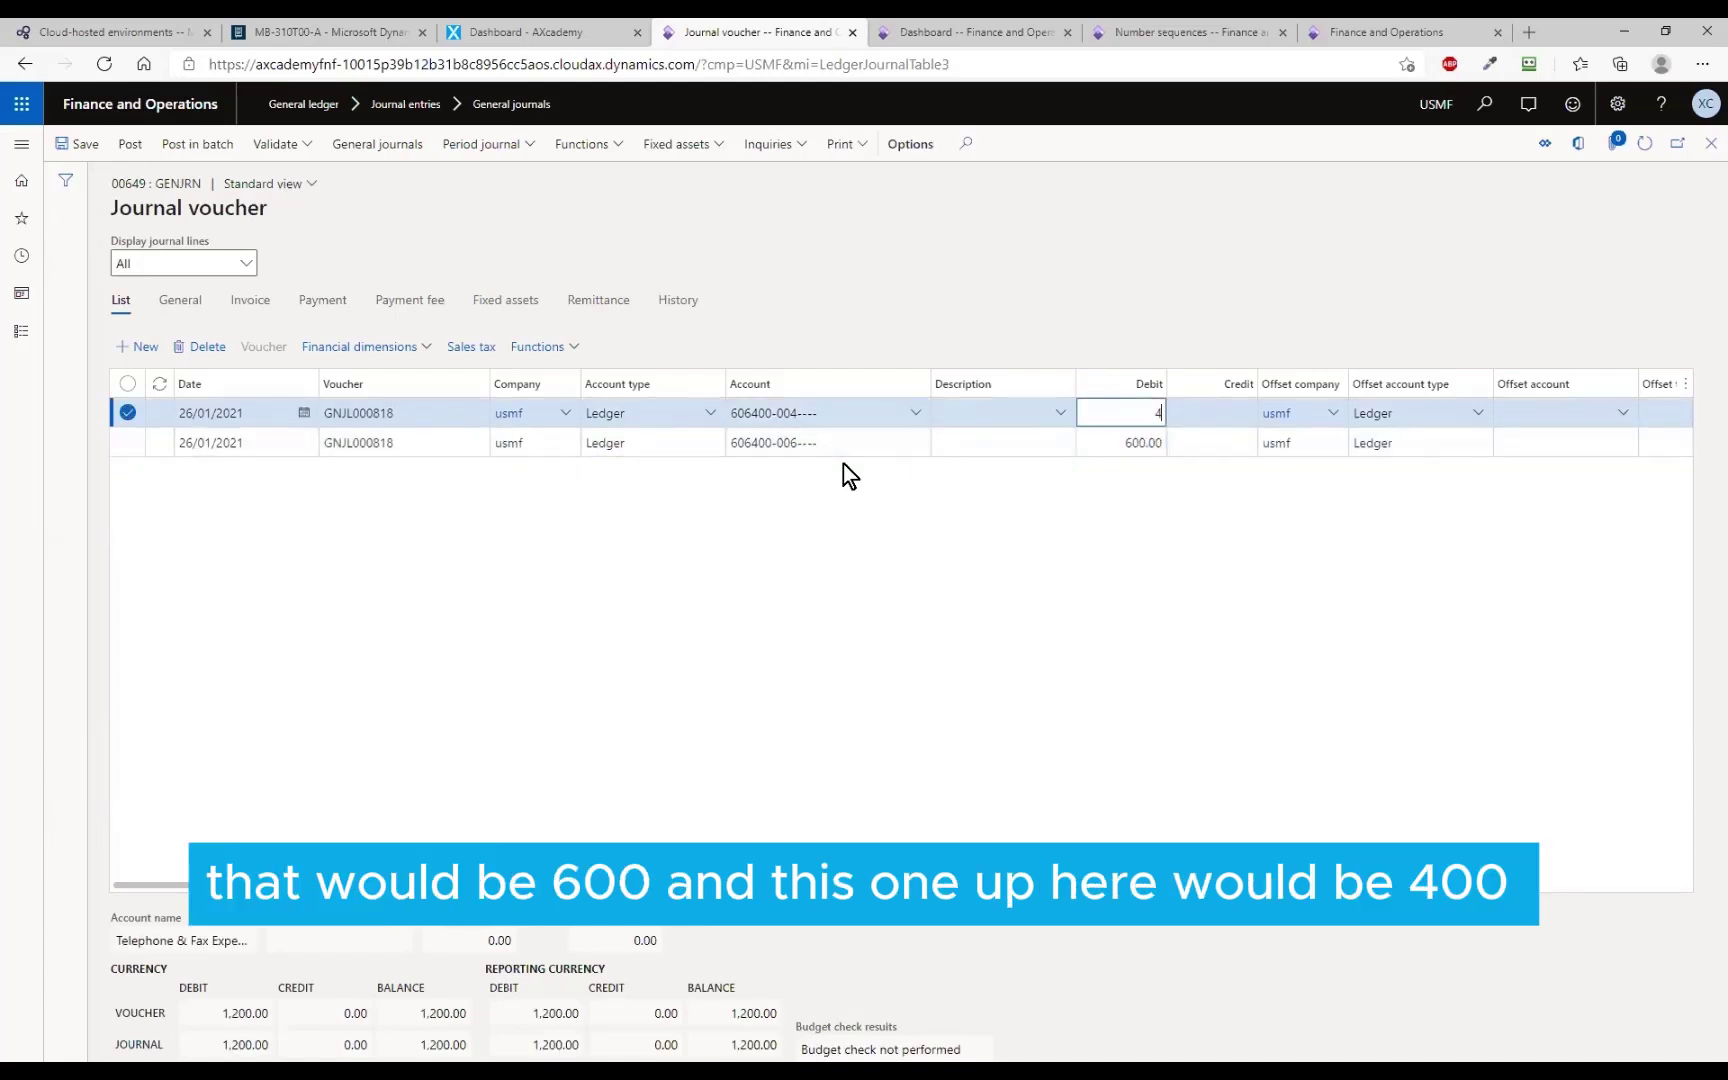
key("alt+n")
Add a third line with account type Bank and bank account USMF OPER
left_click(710, 472)
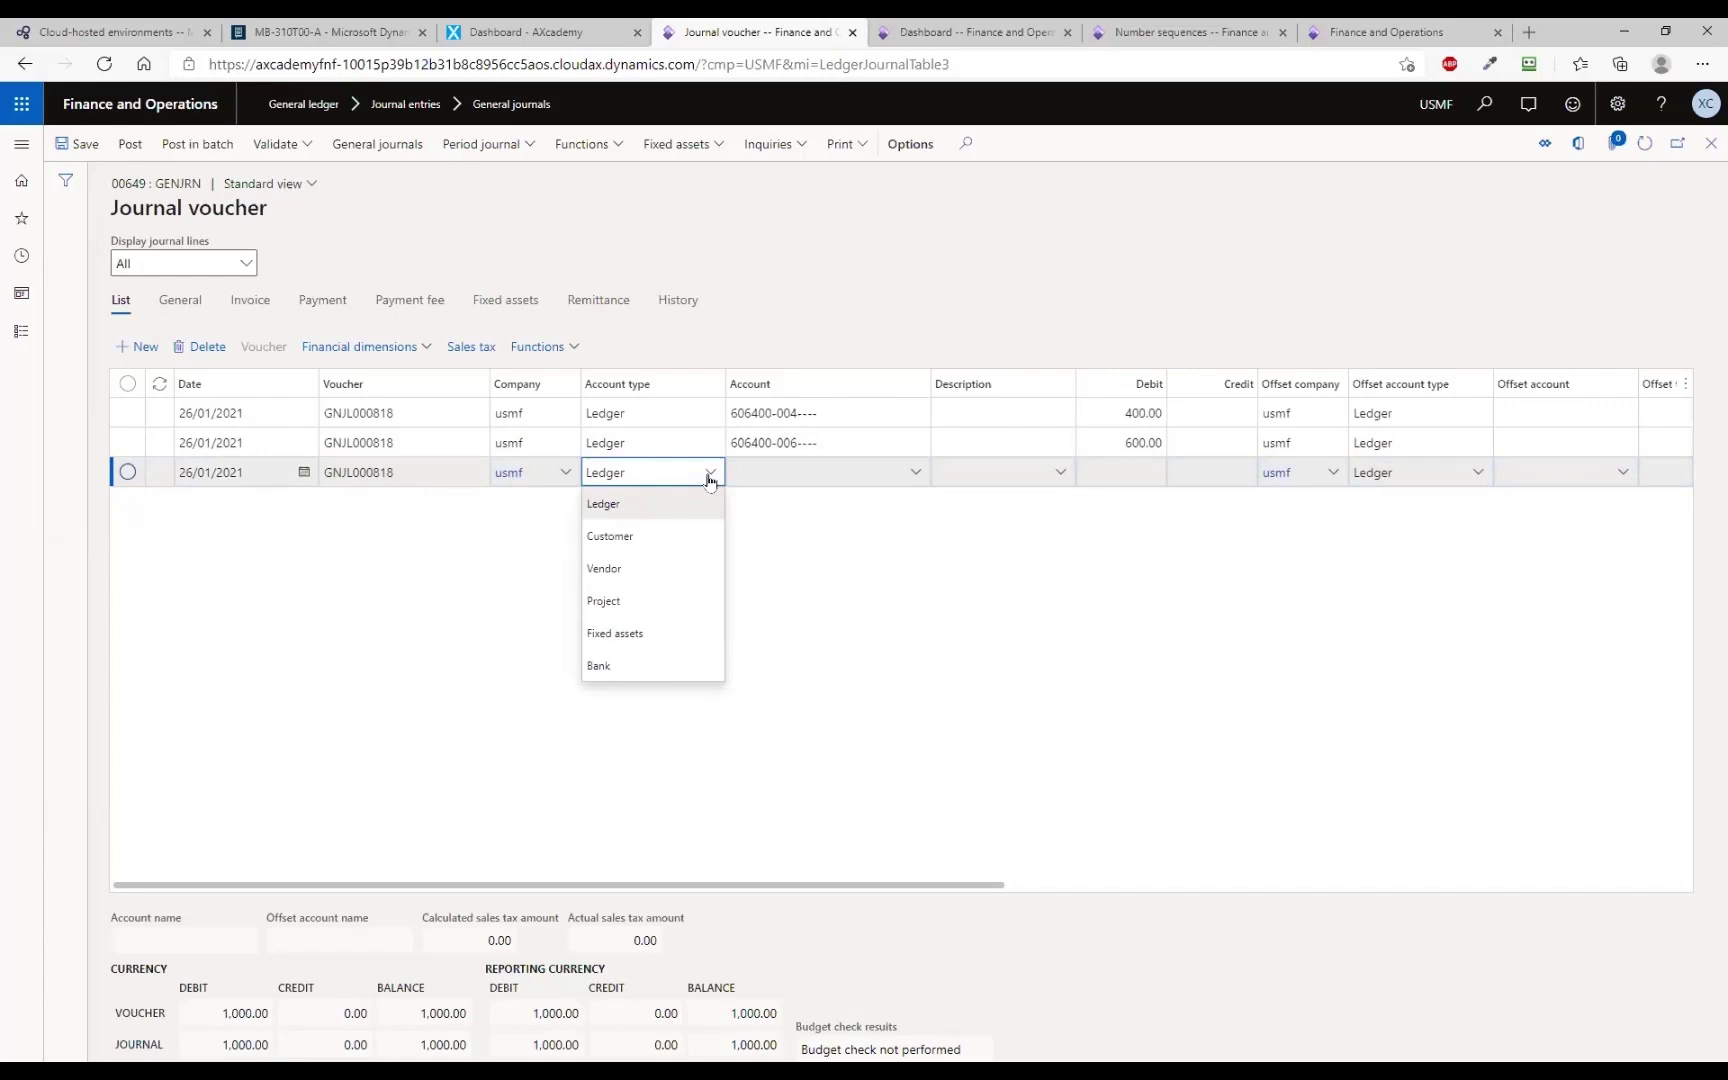
left_click(672, 501)
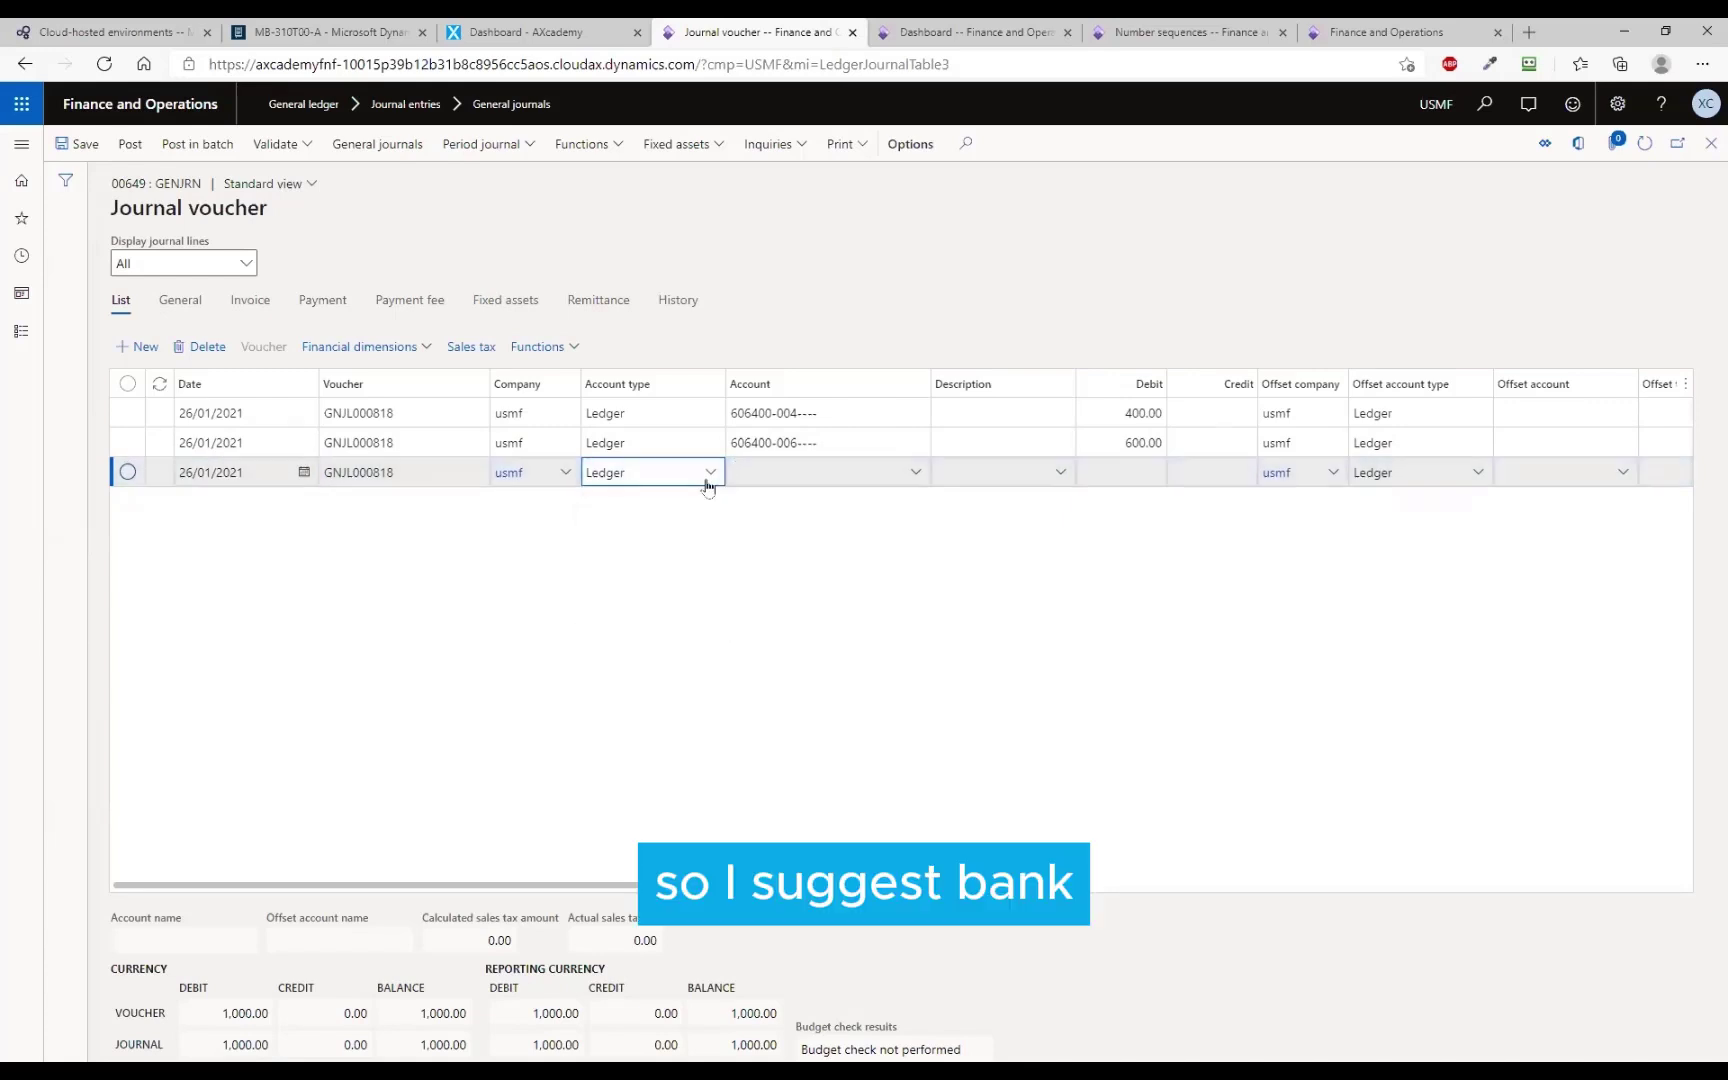
left_click(712, 473)
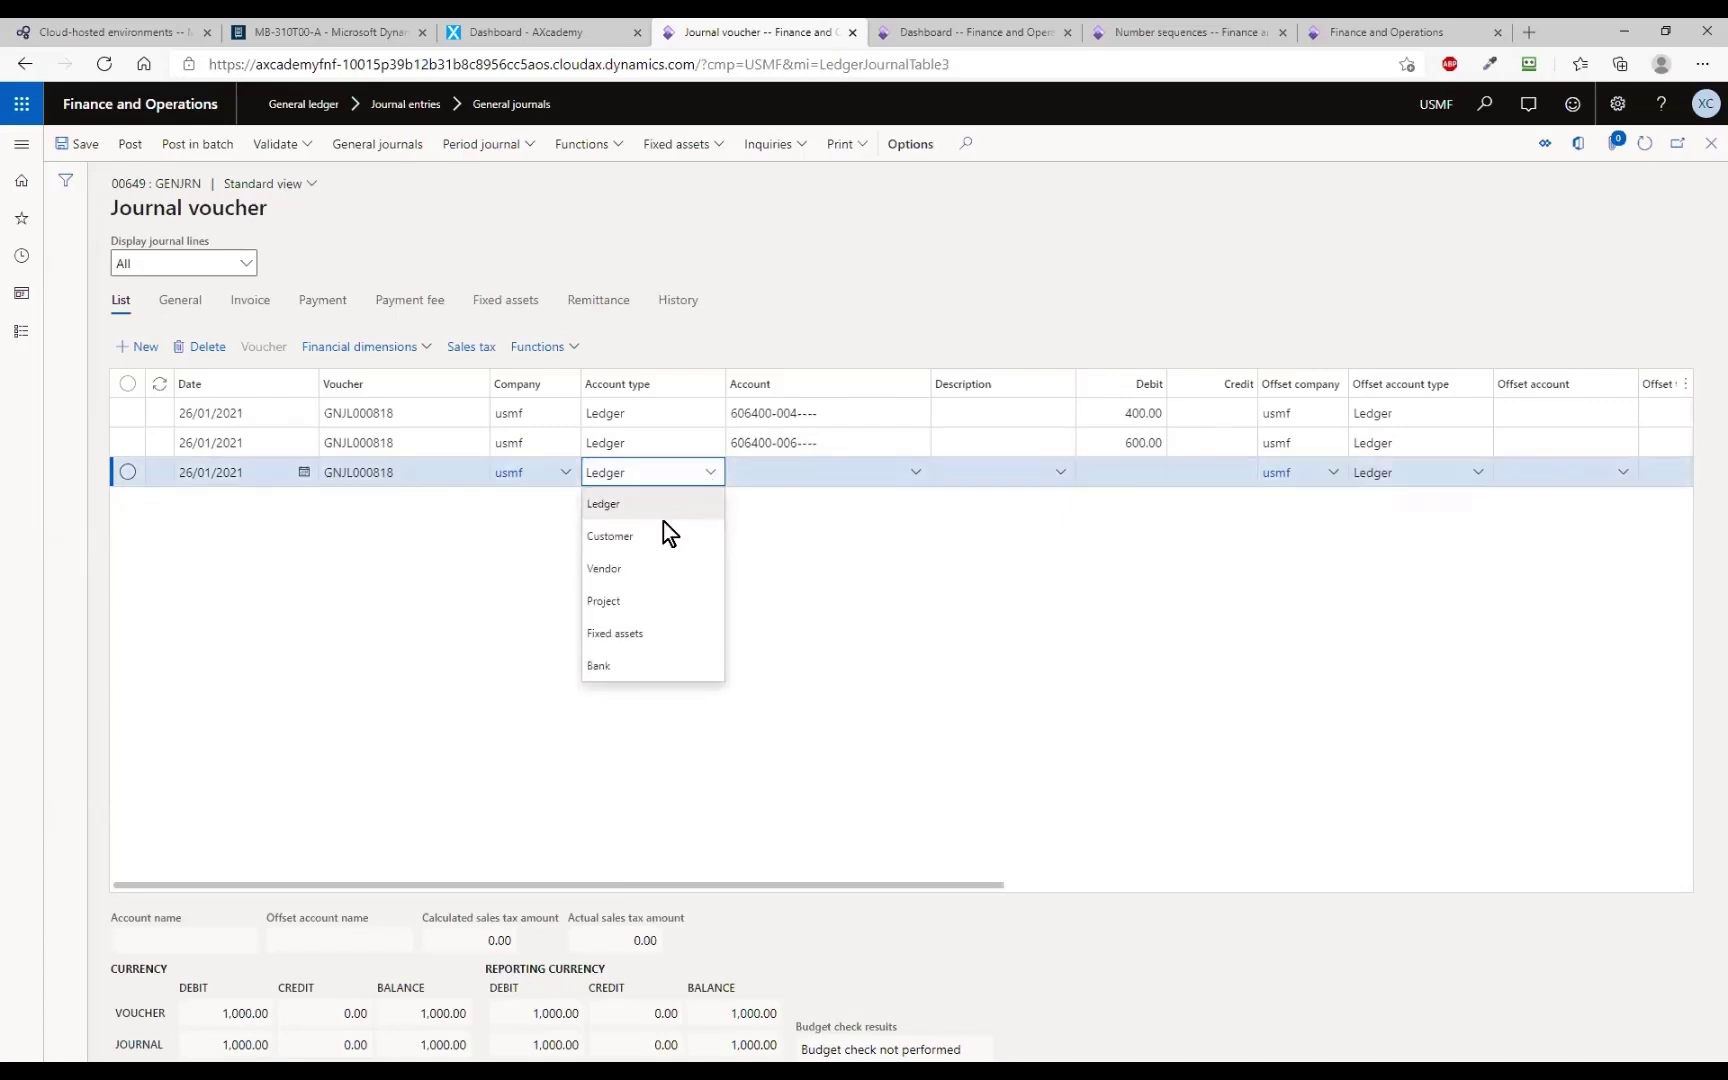
left_click(612, 667)
left_click(914, 474)
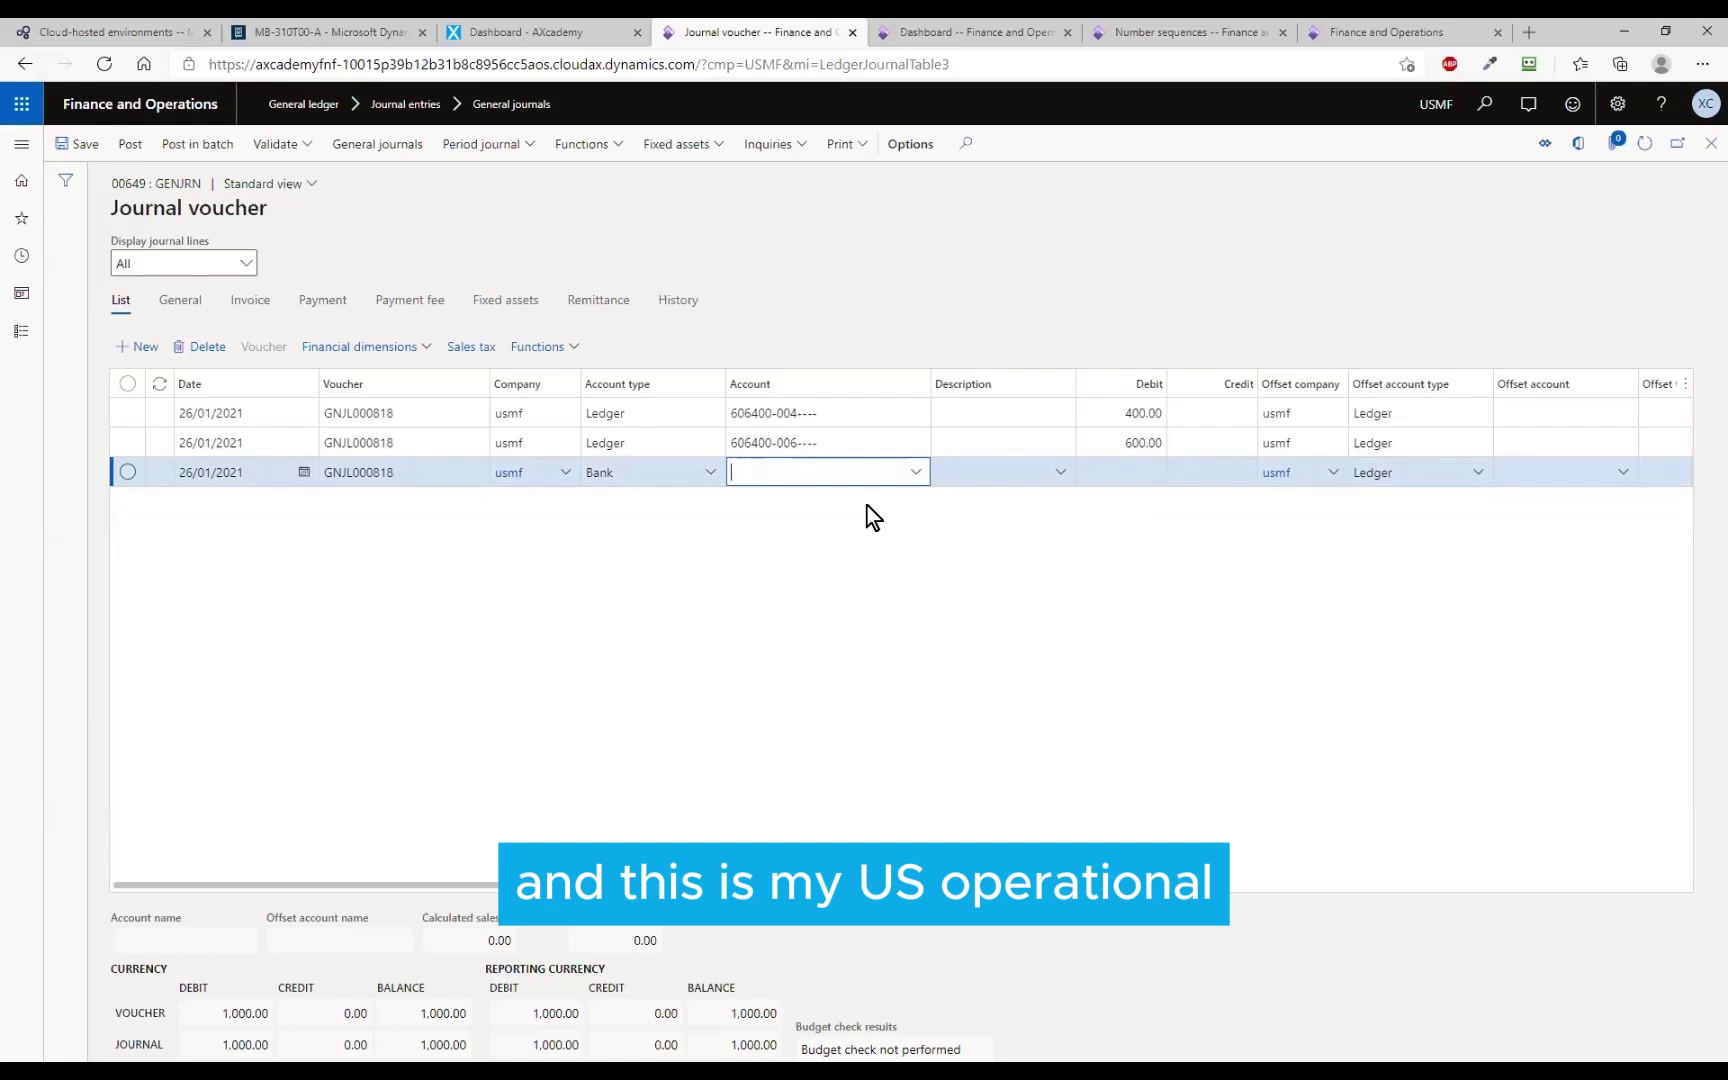
left_click(837, 528)
left_click(1200, 476)
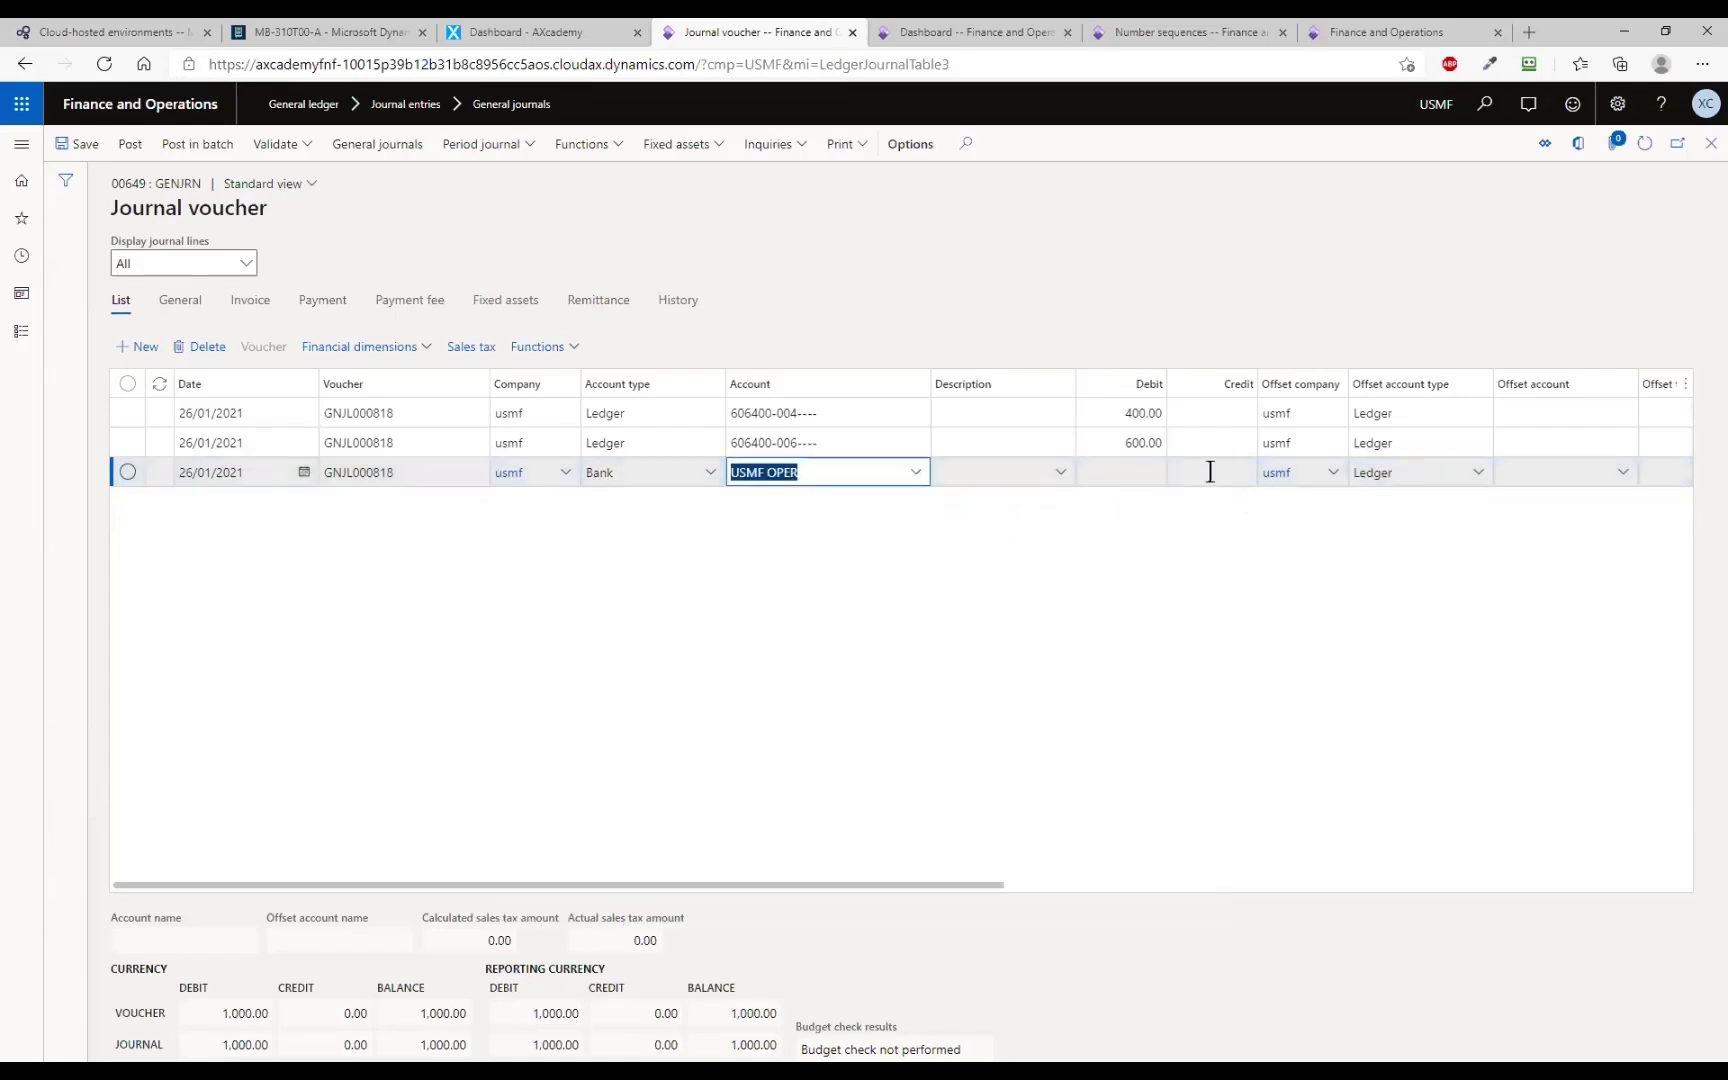
Enter a 1,000.00 credit on the USMF OPER bank line
type("1,000")
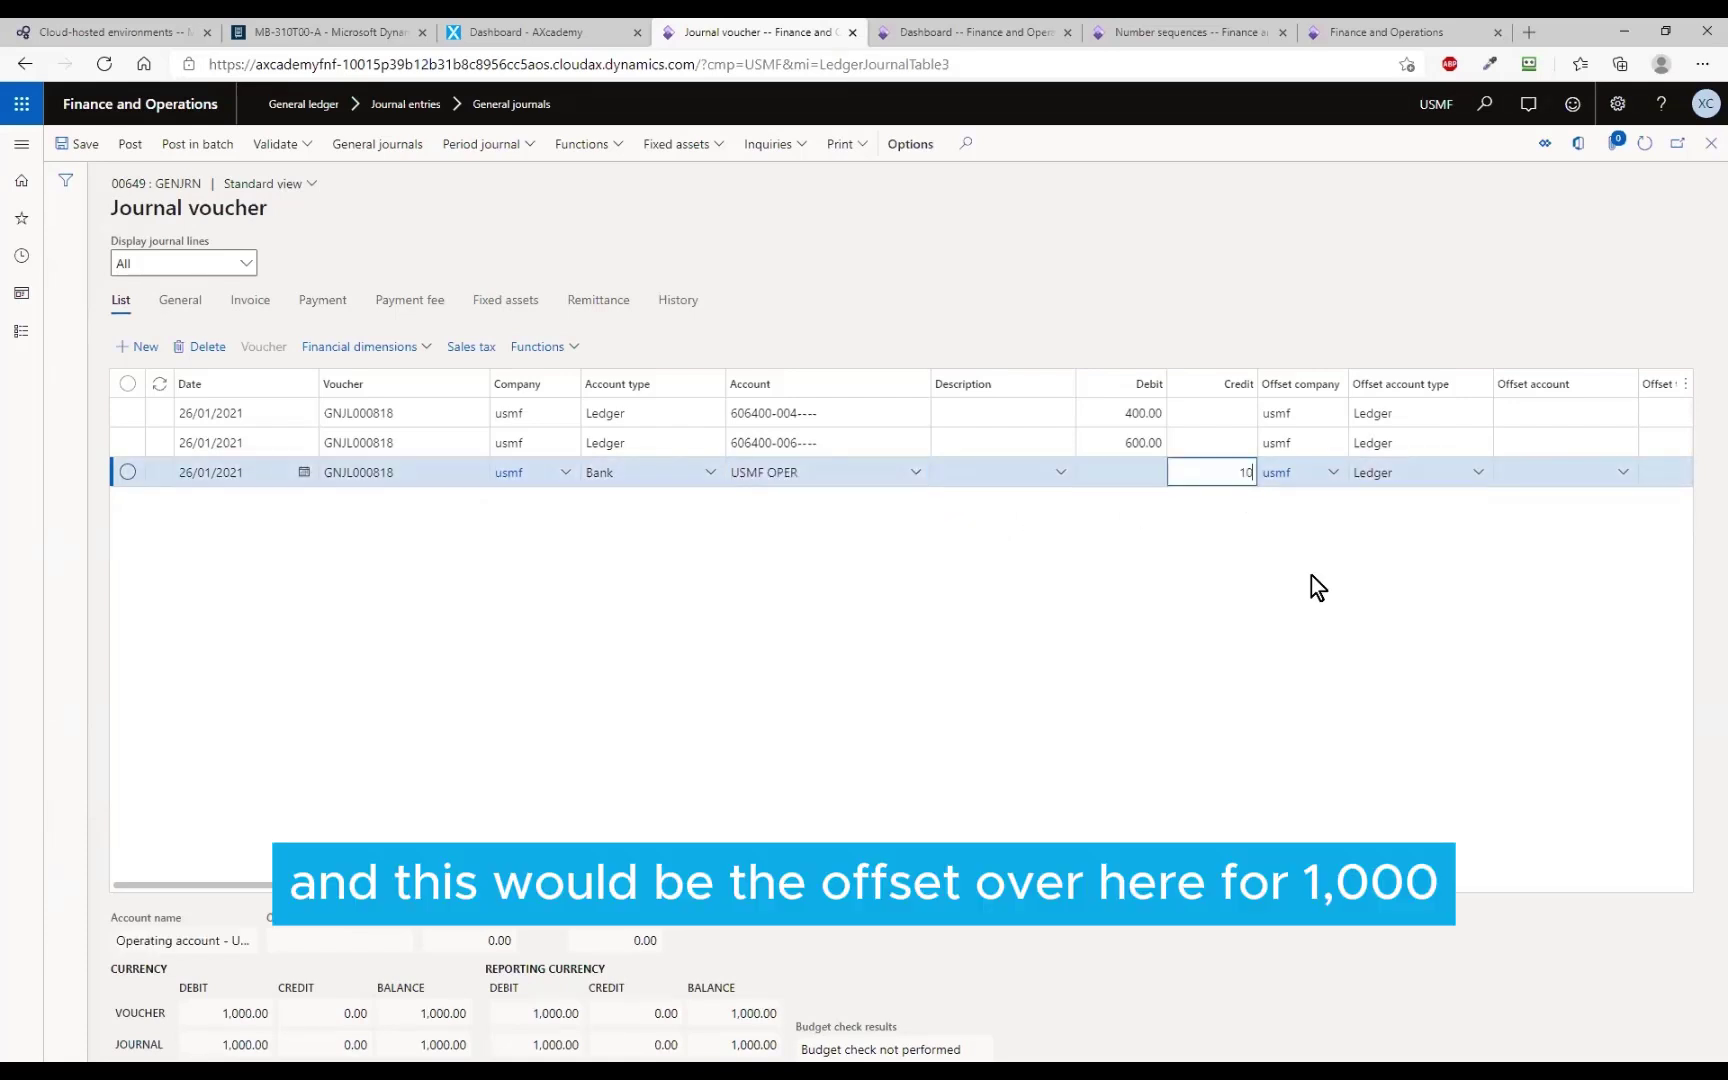
key("Up")
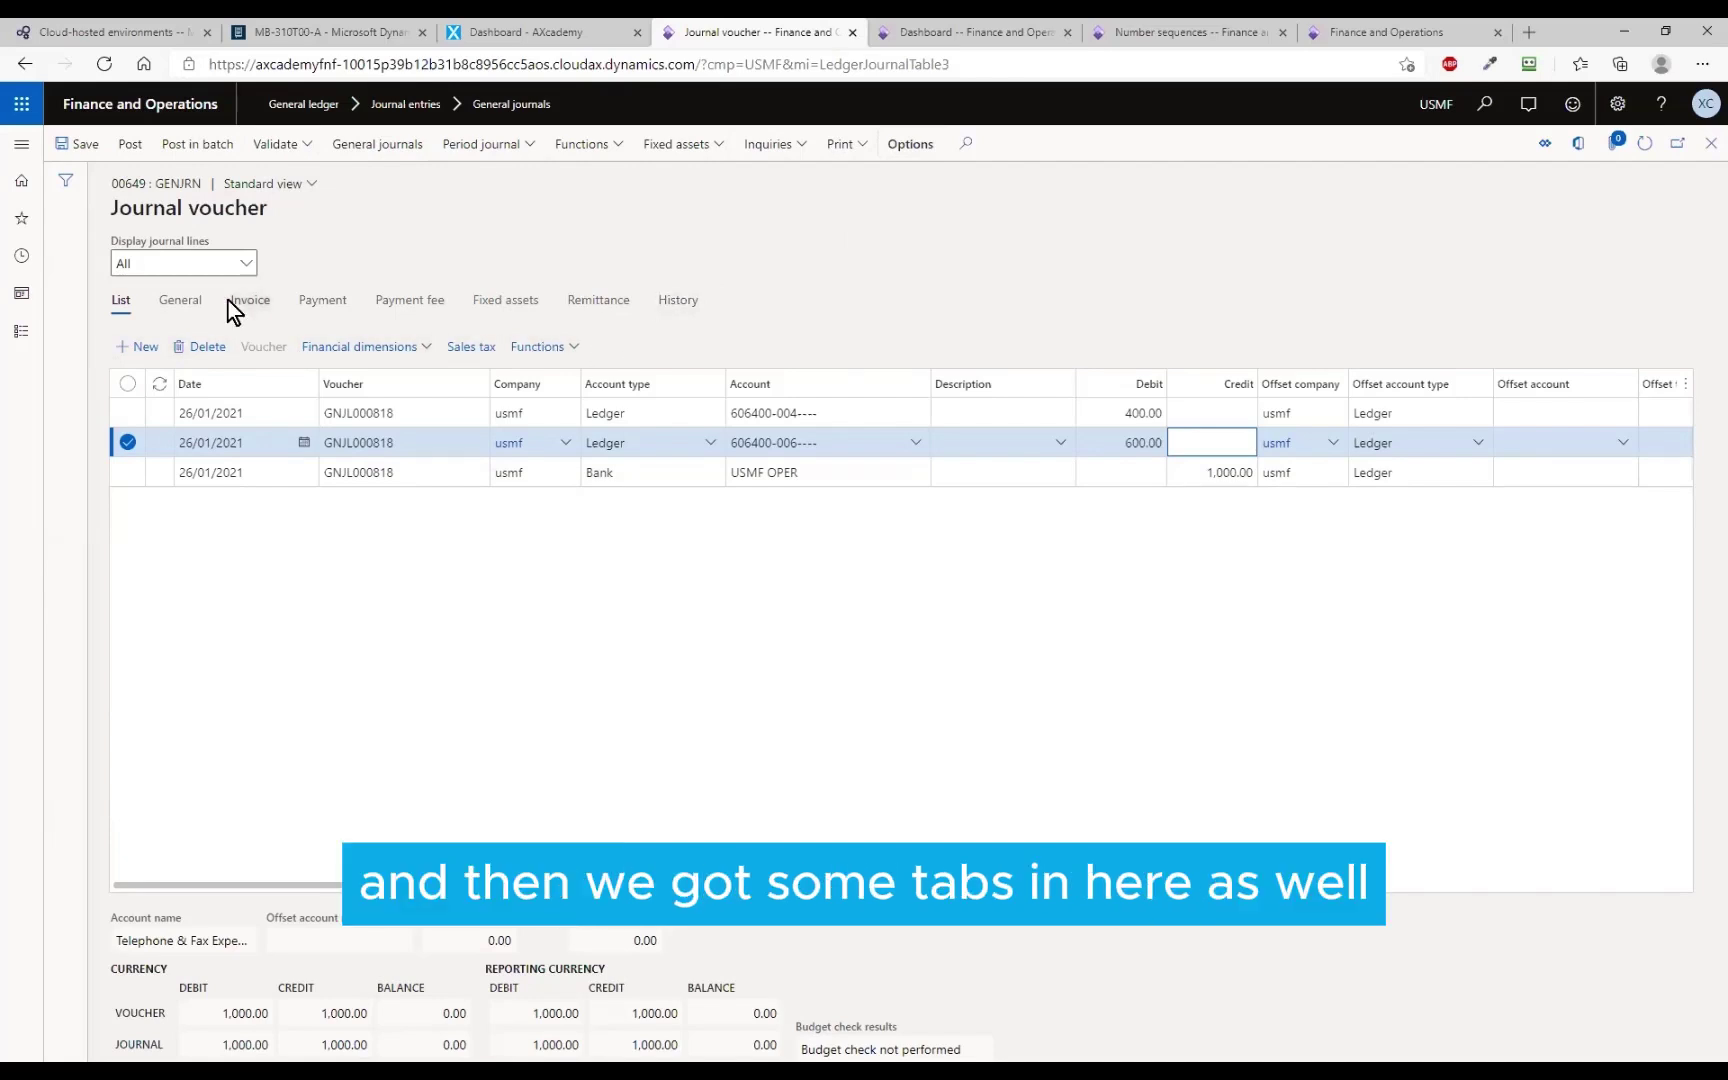
left_click(190, 302)
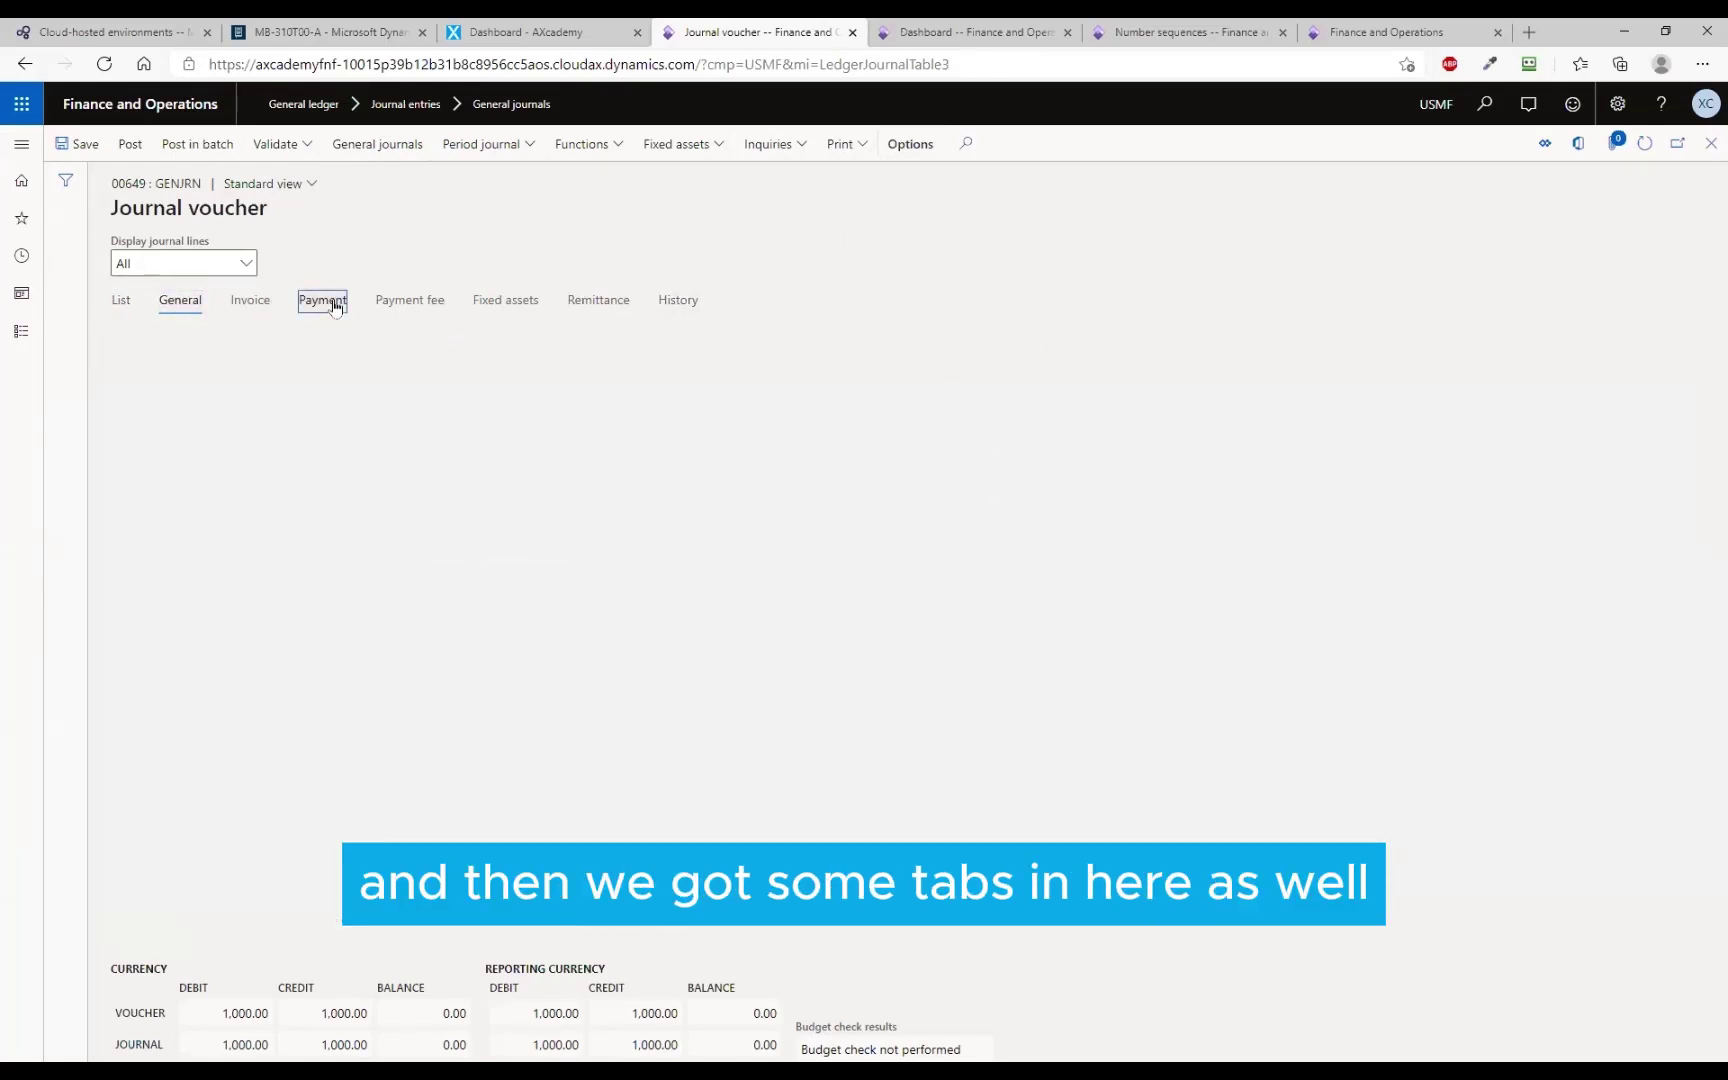
left_click(119, 301)
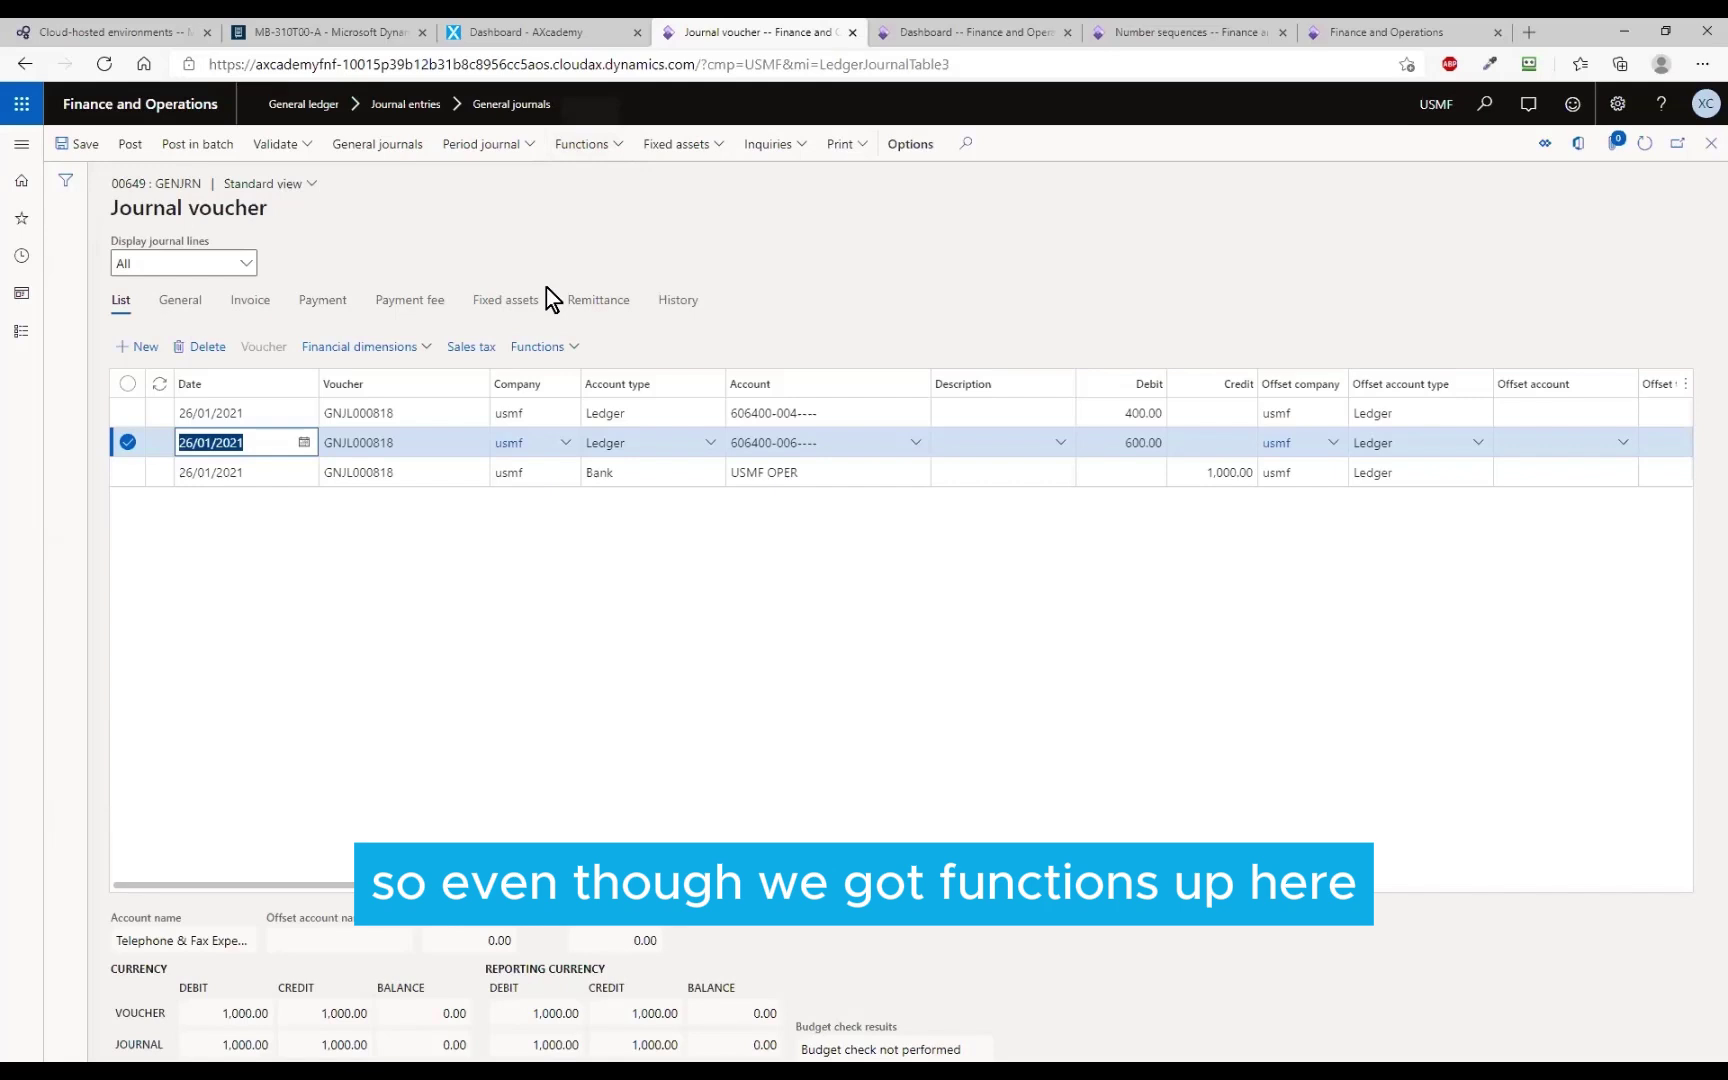
Choose Save voucher template from the journal lines' Functions menu
left_click(538, 347)
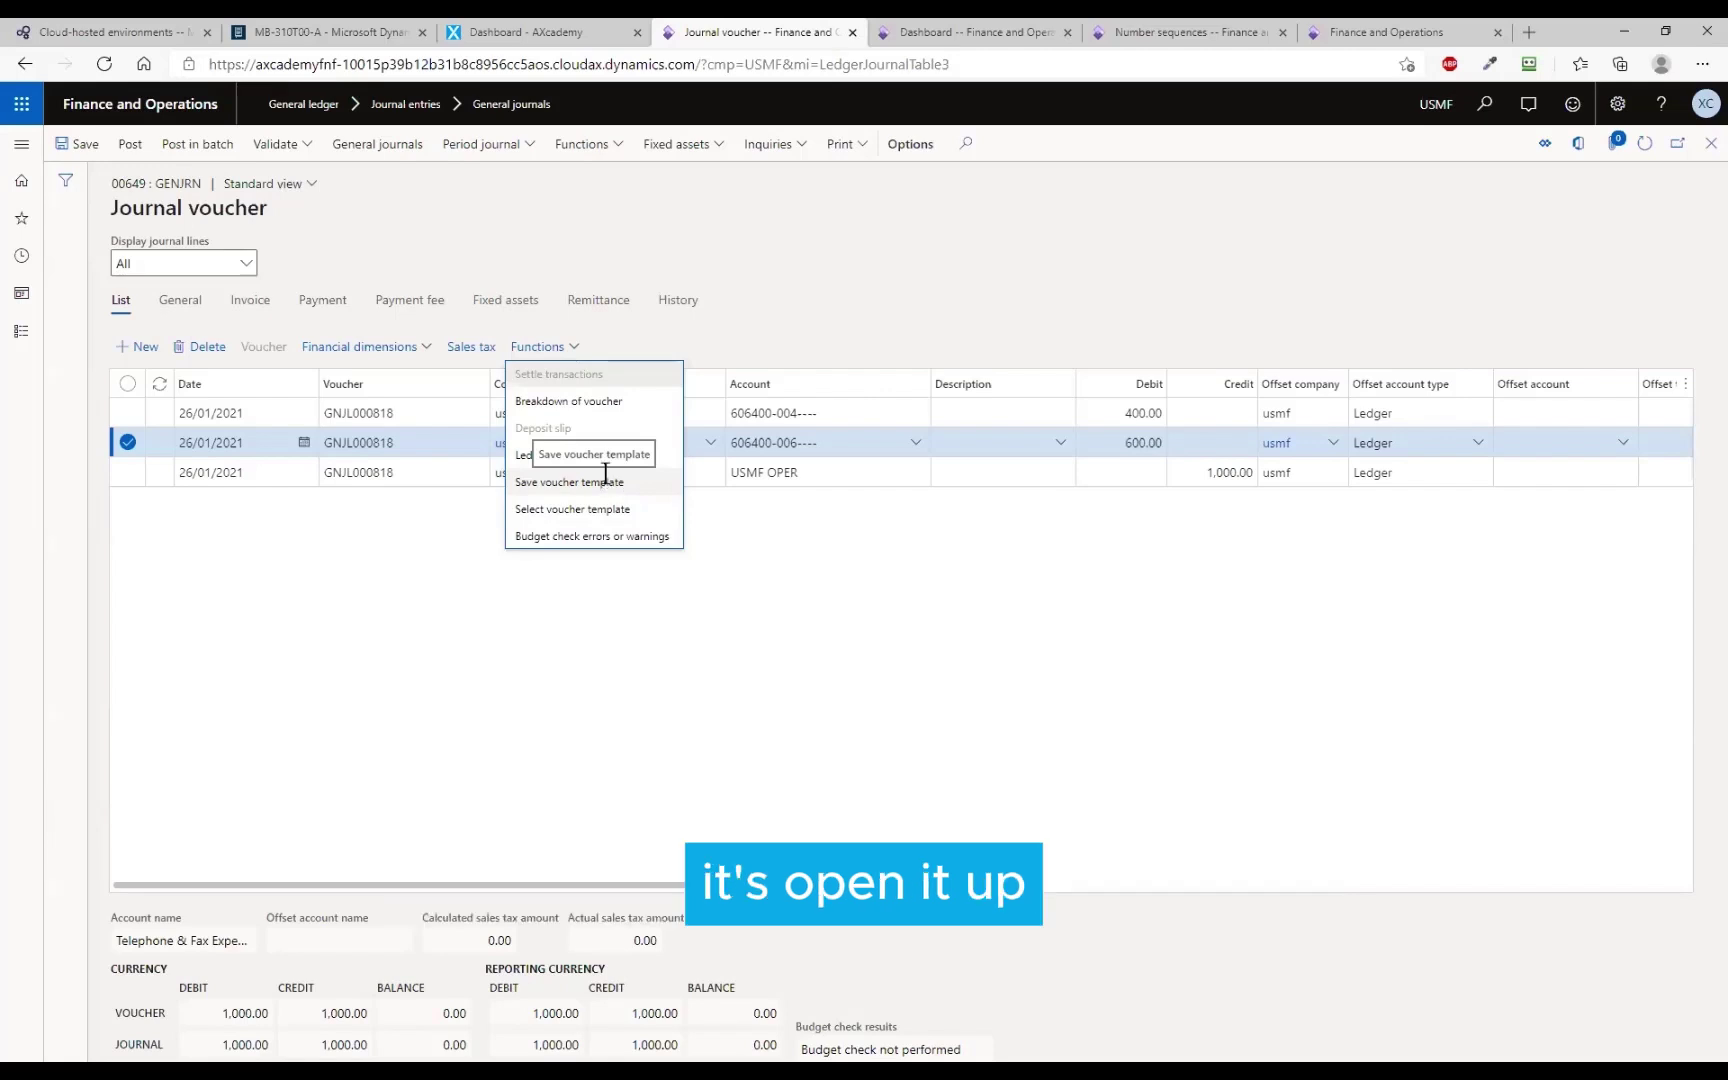
left_click(550, 484)
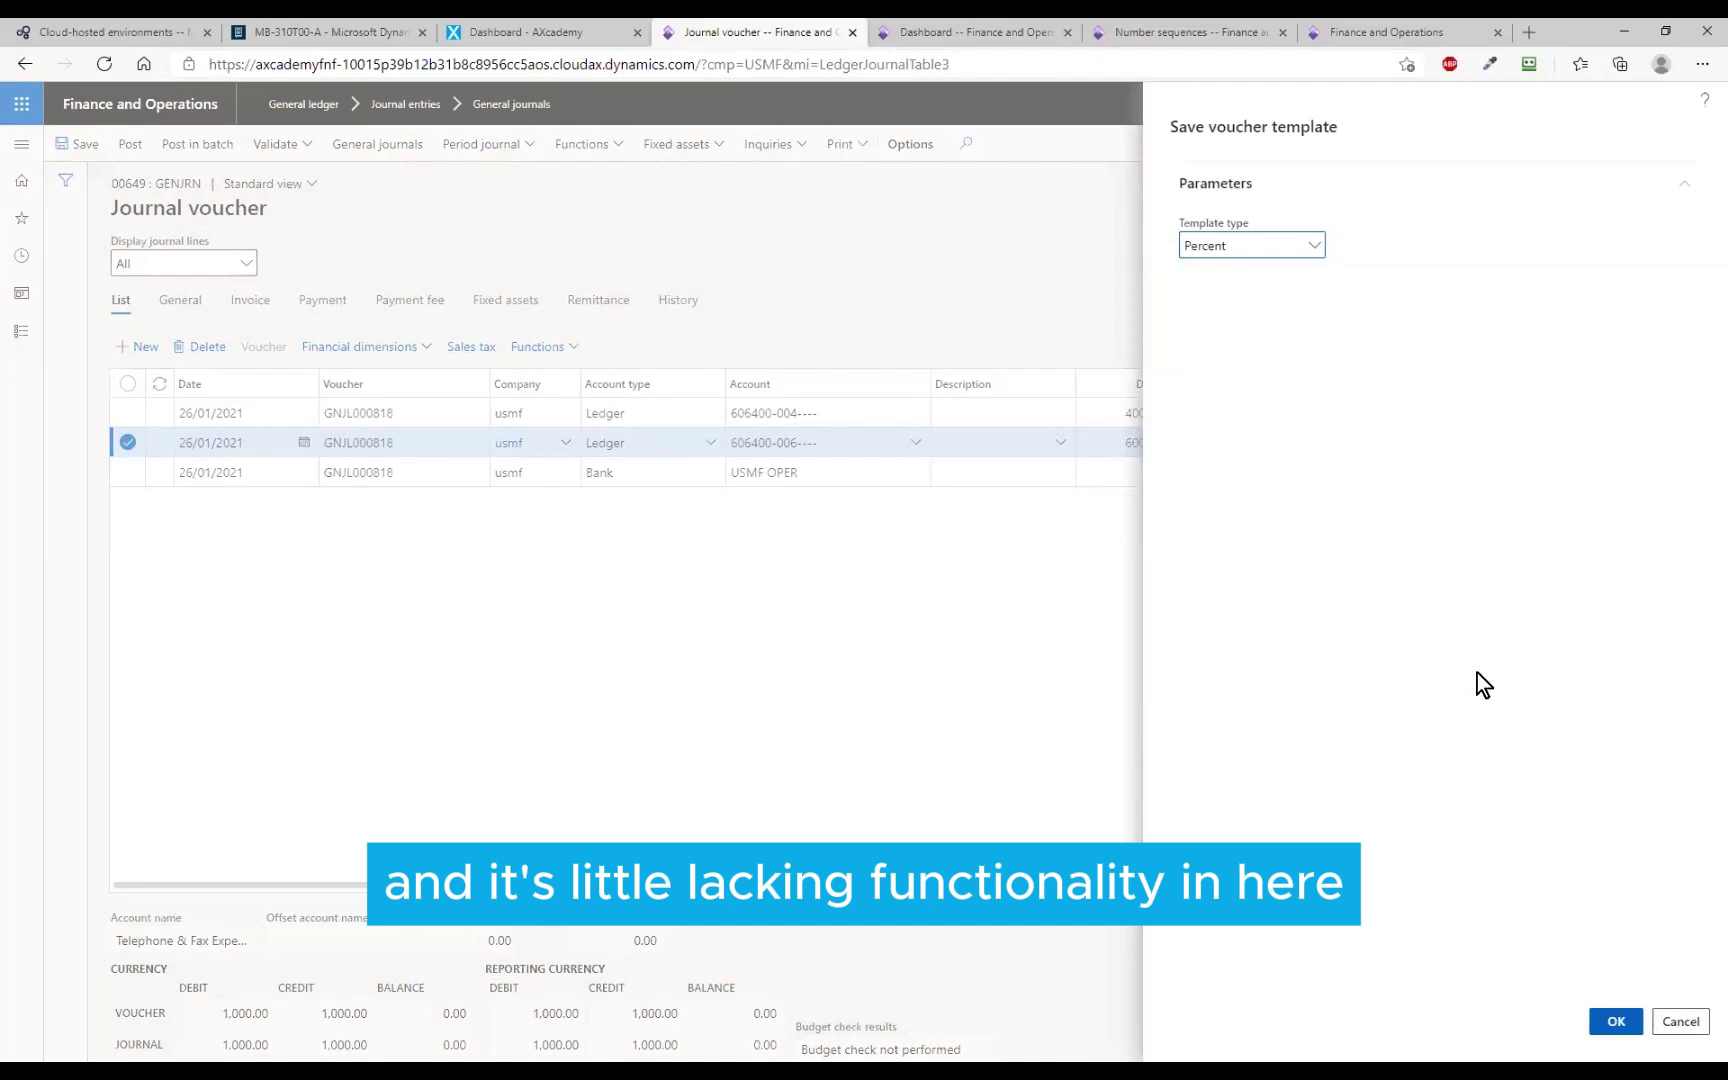
Save the voucher as a Percent template, then post journal 00649
left_click(1314, 246)
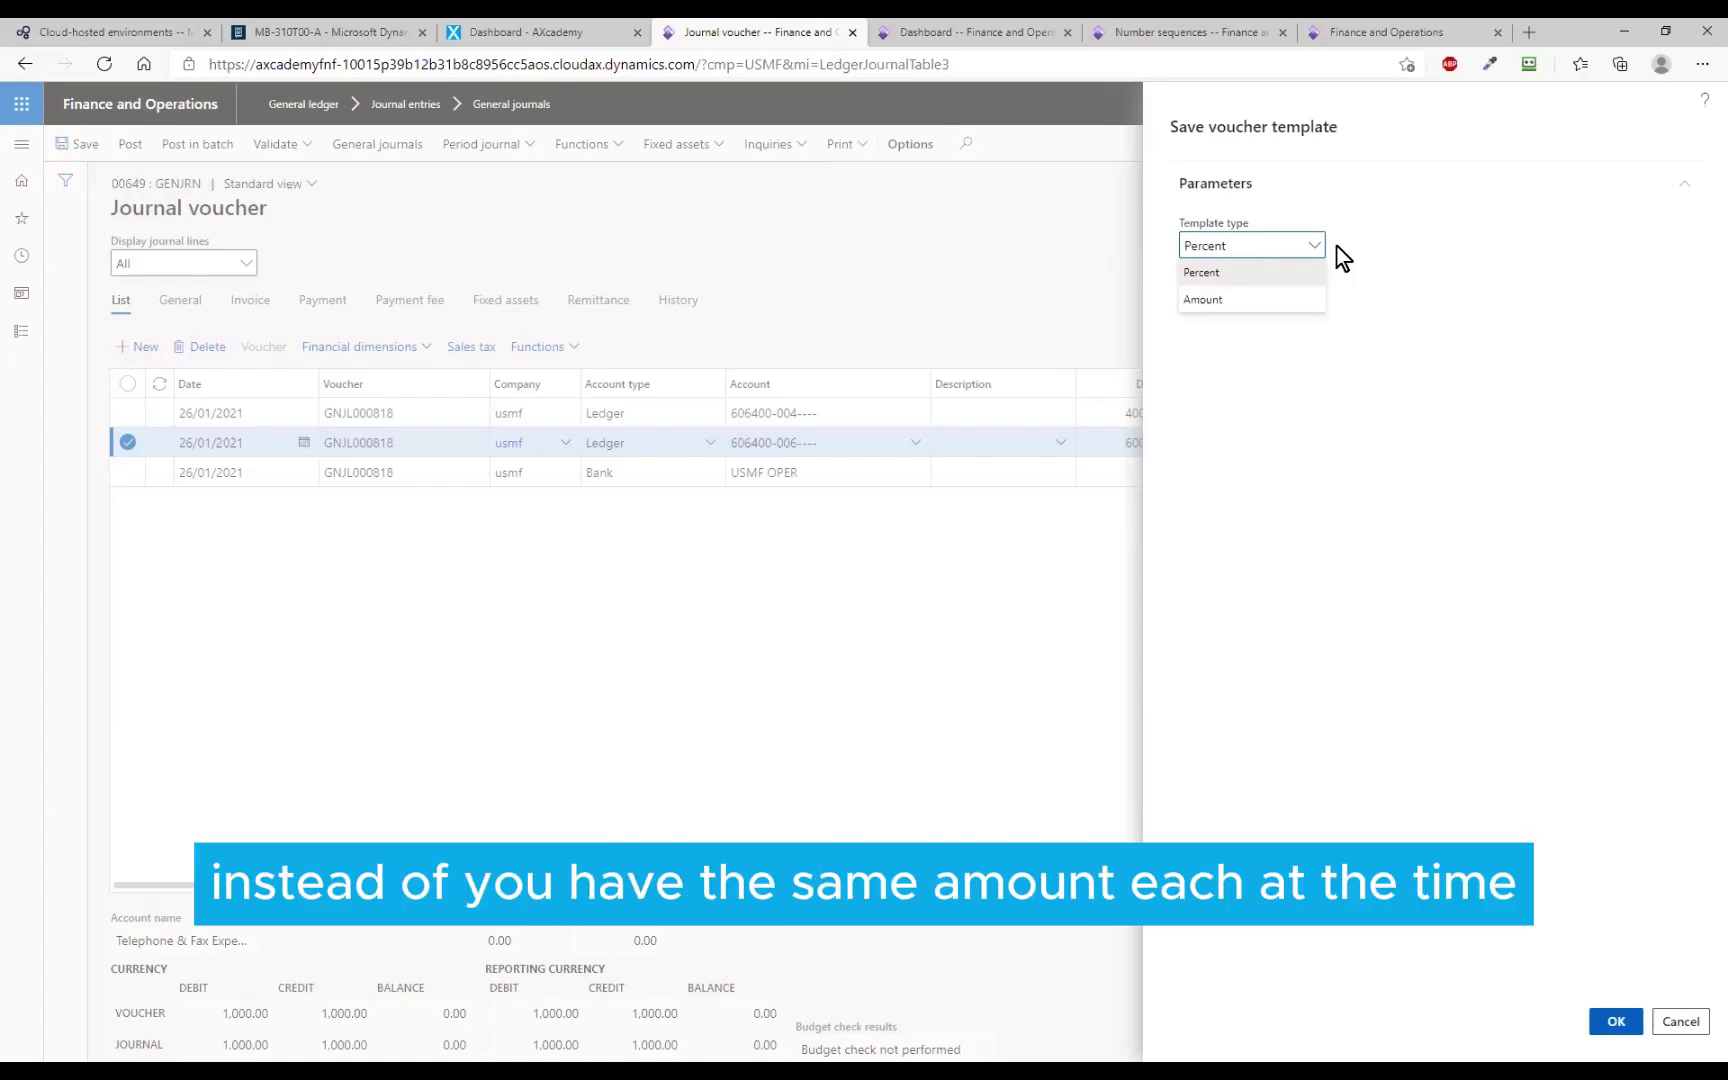
left_click(1275, 274)
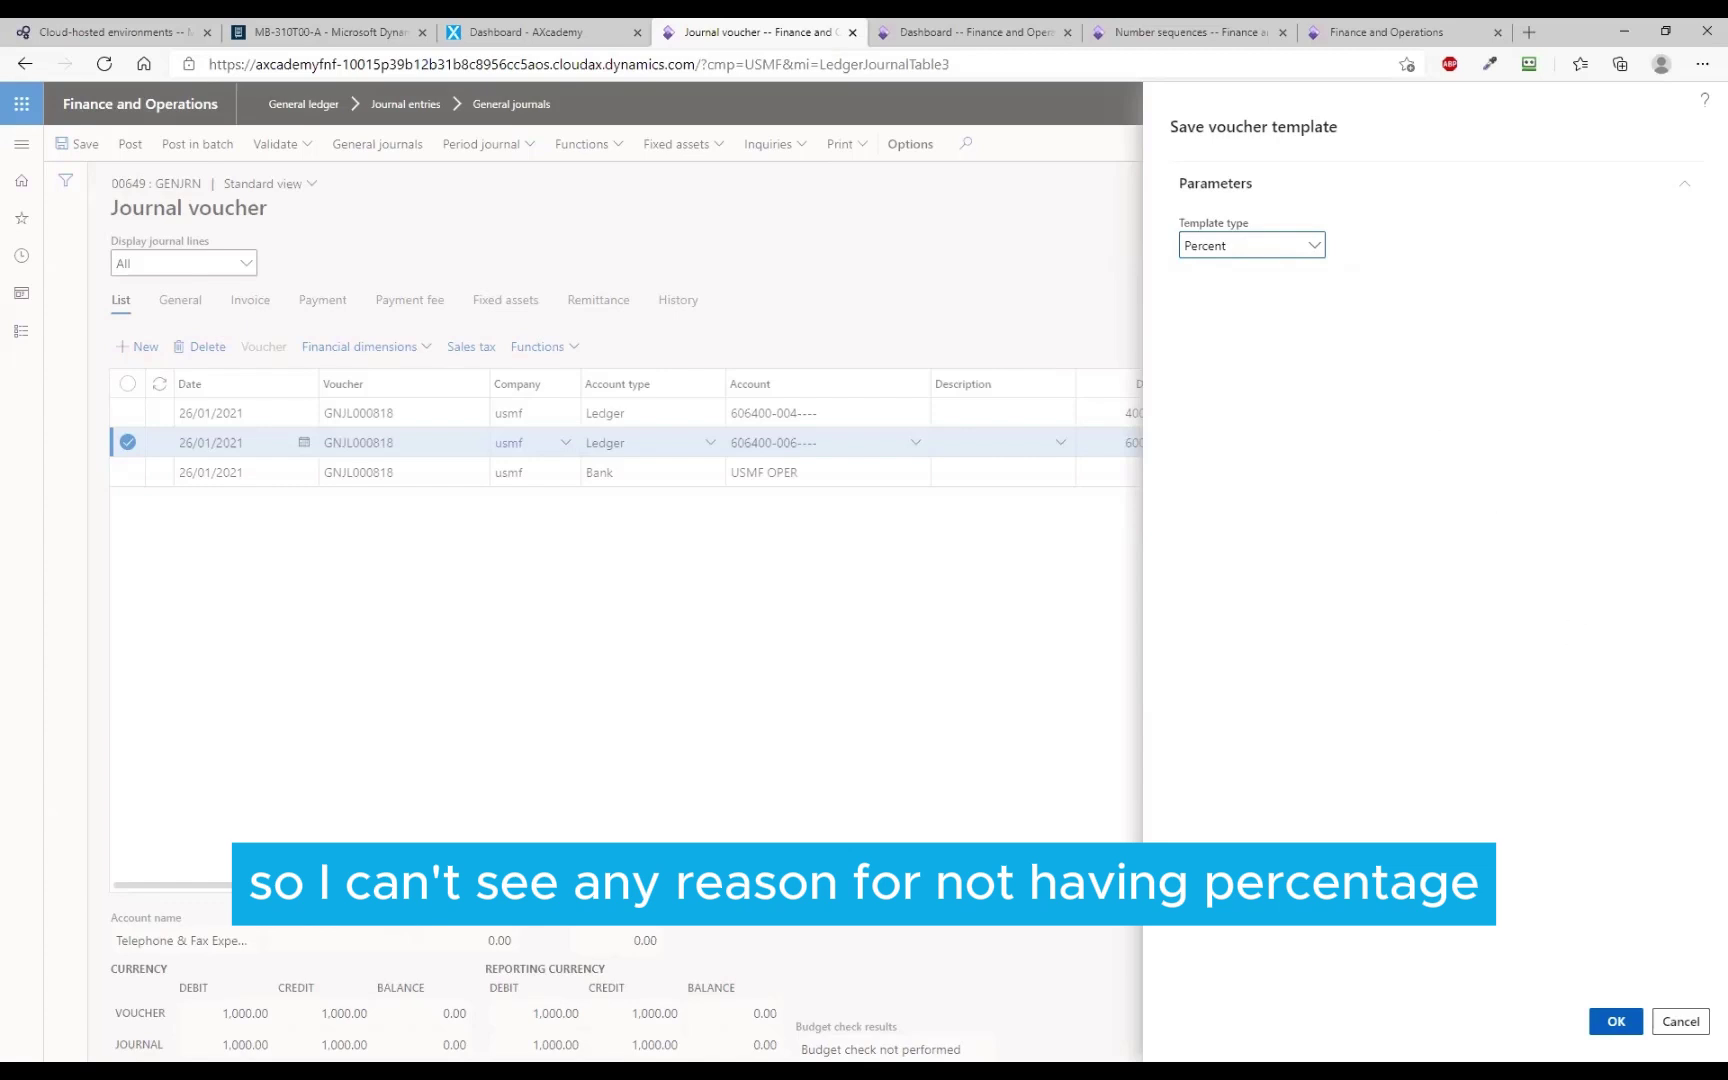
left_click(1613, 1020)
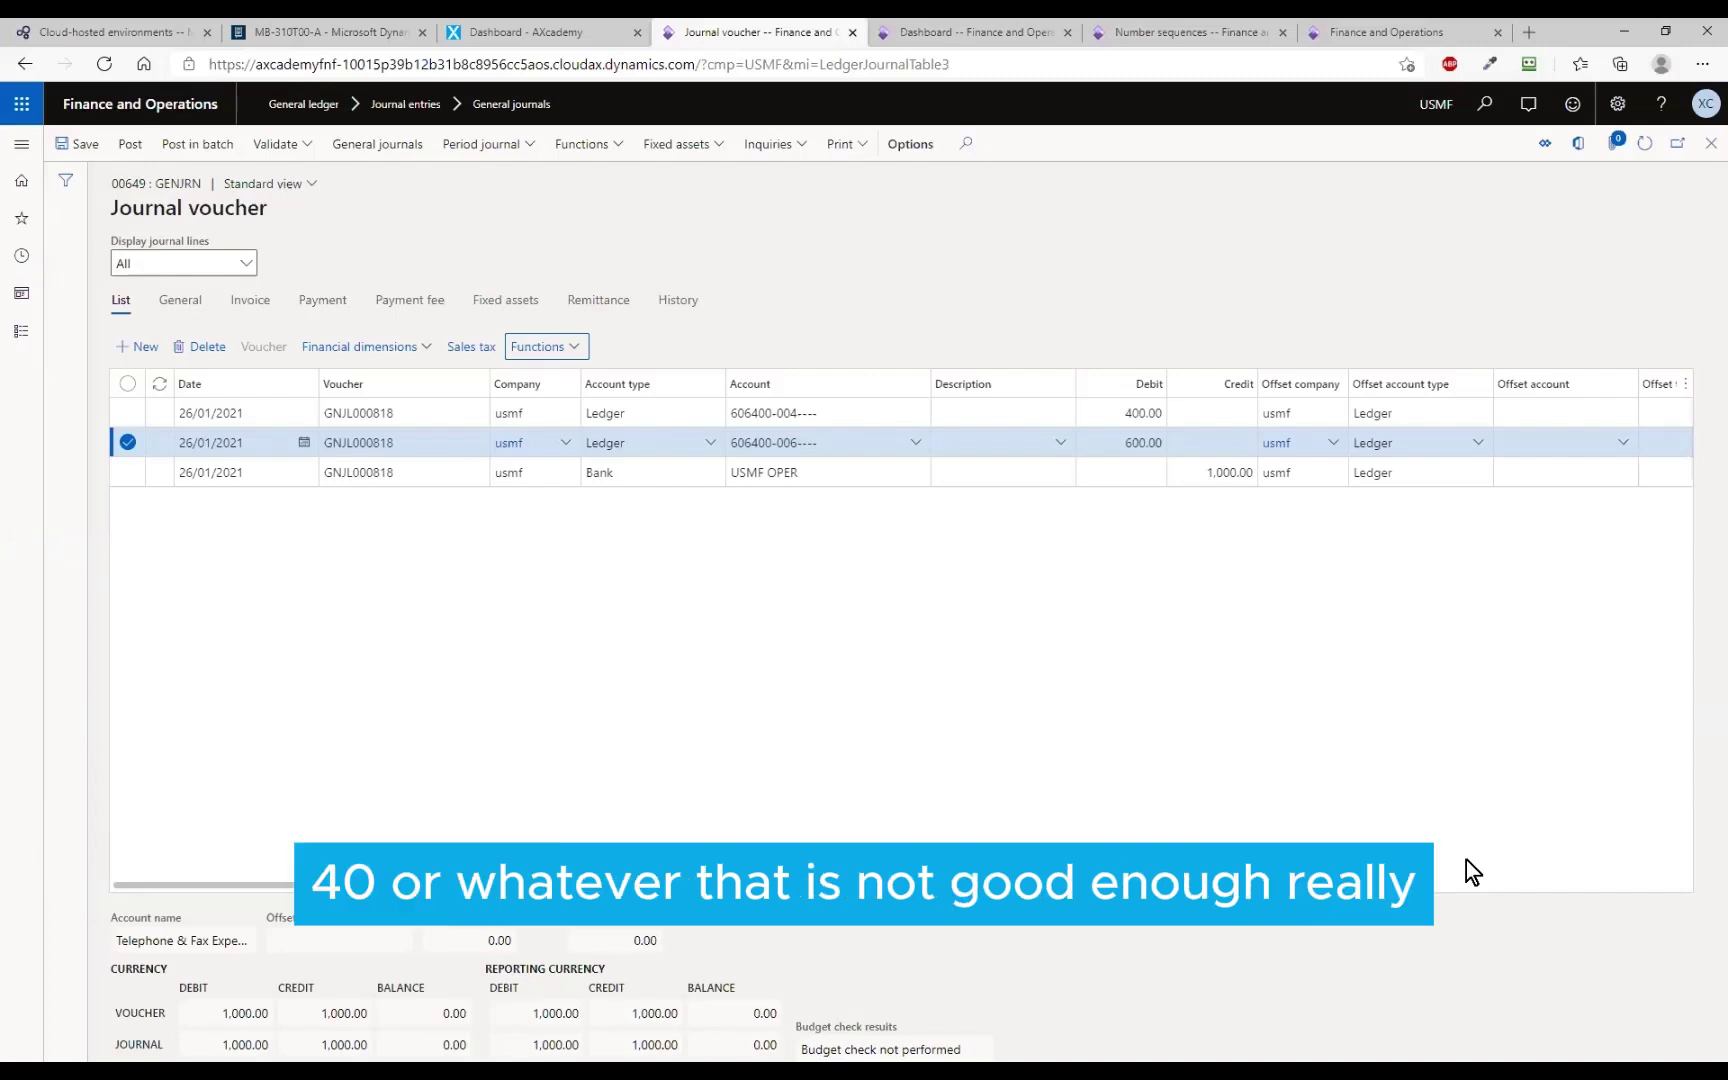
left_click(131, 147)
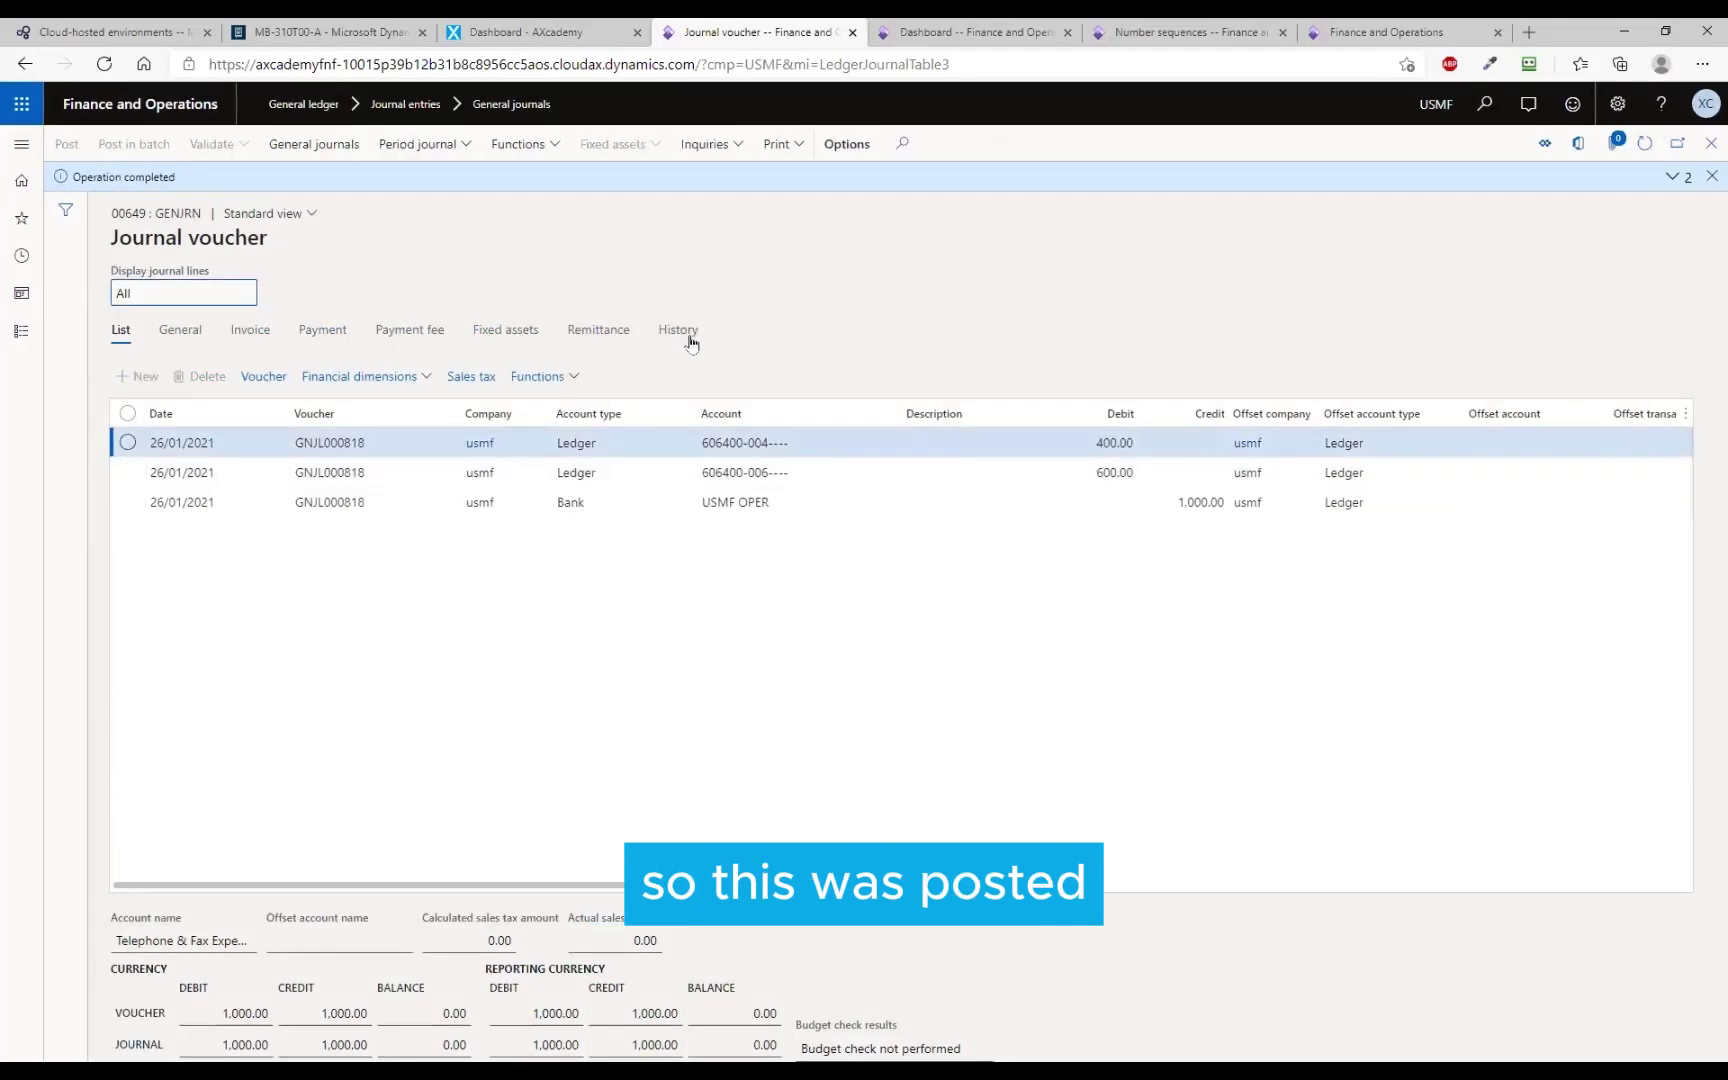
Create journal batch 00651 with journal name FNF D2 and open its lines
left_click(18, 331)
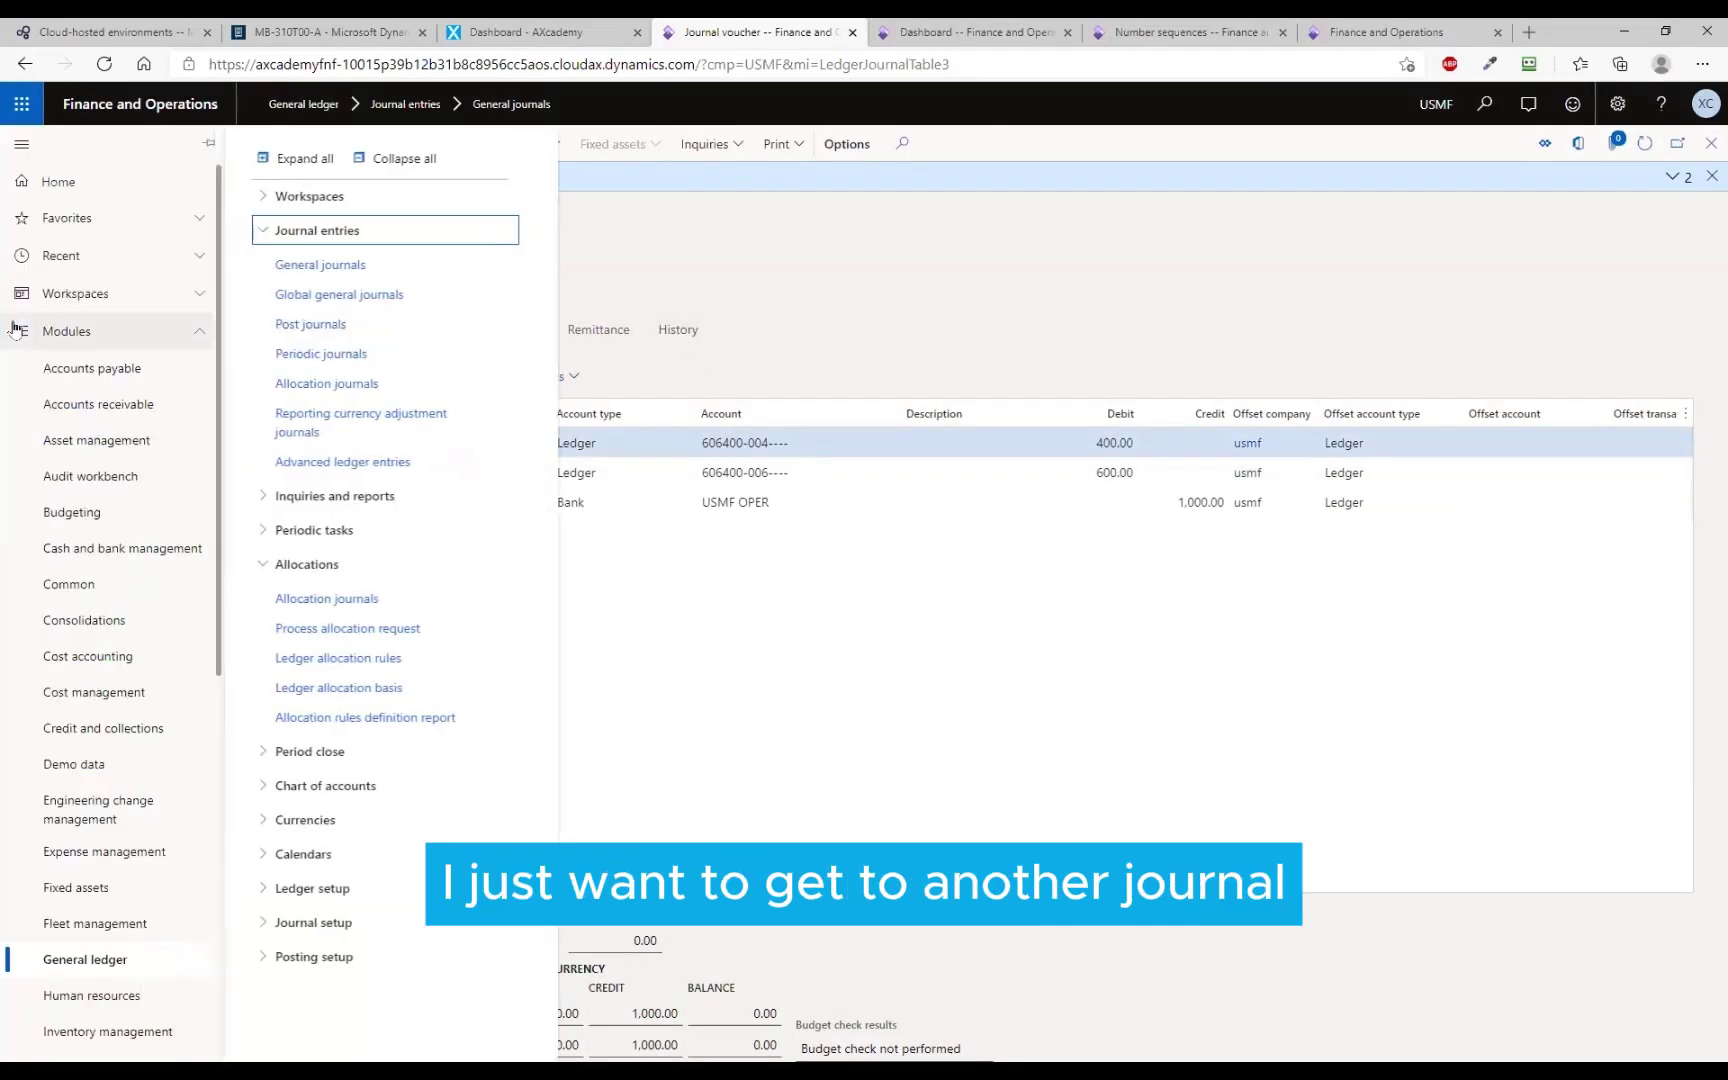
left_click(436, 265)
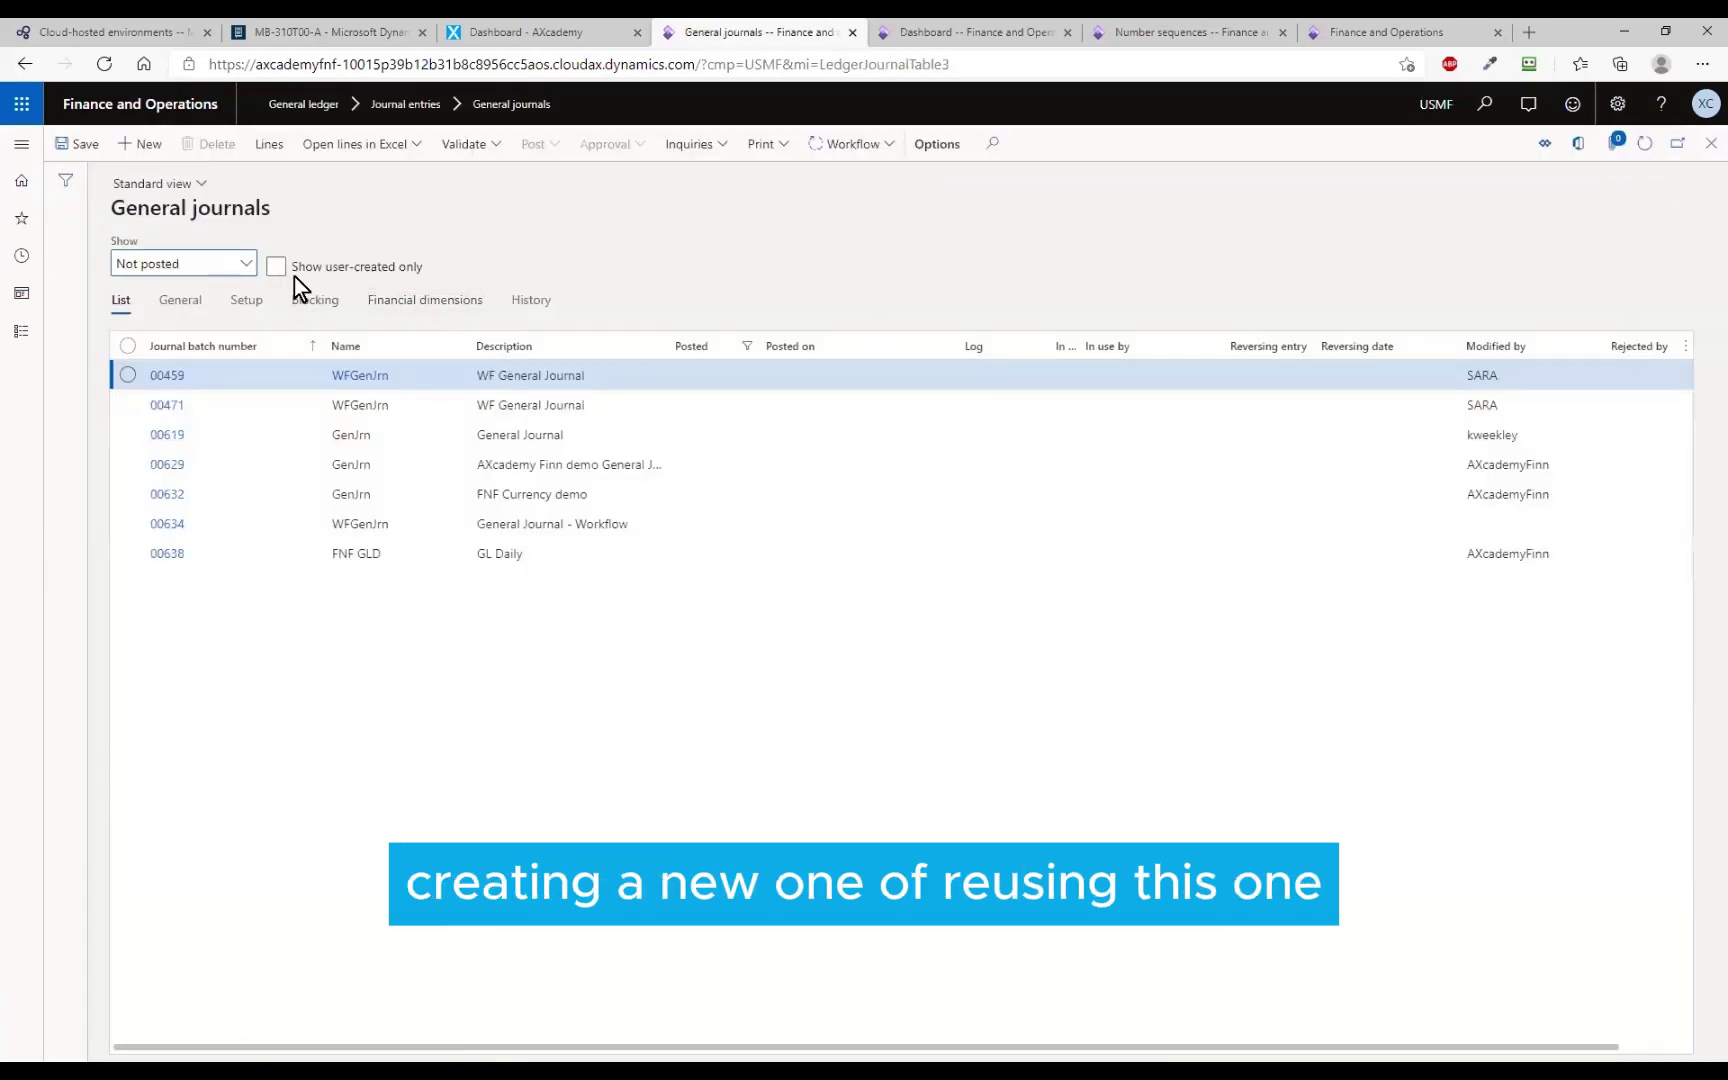
left_click(441, 553)
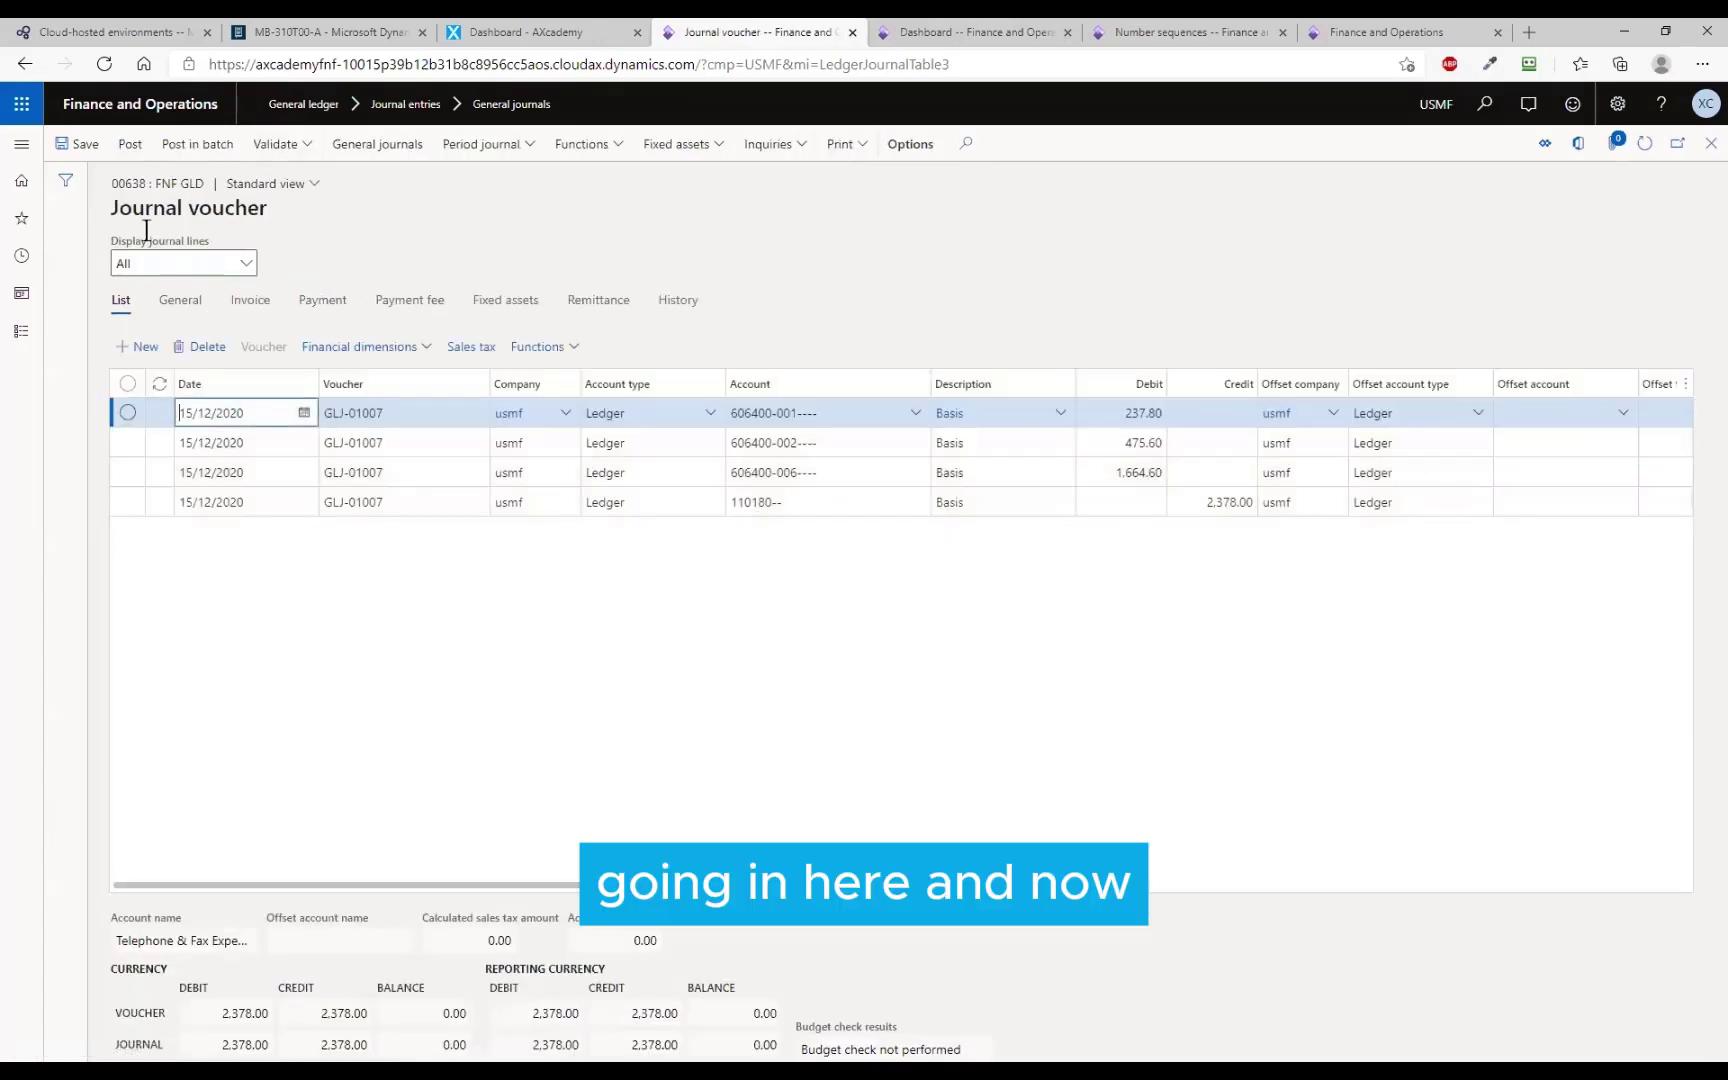
left_click(21, 331)
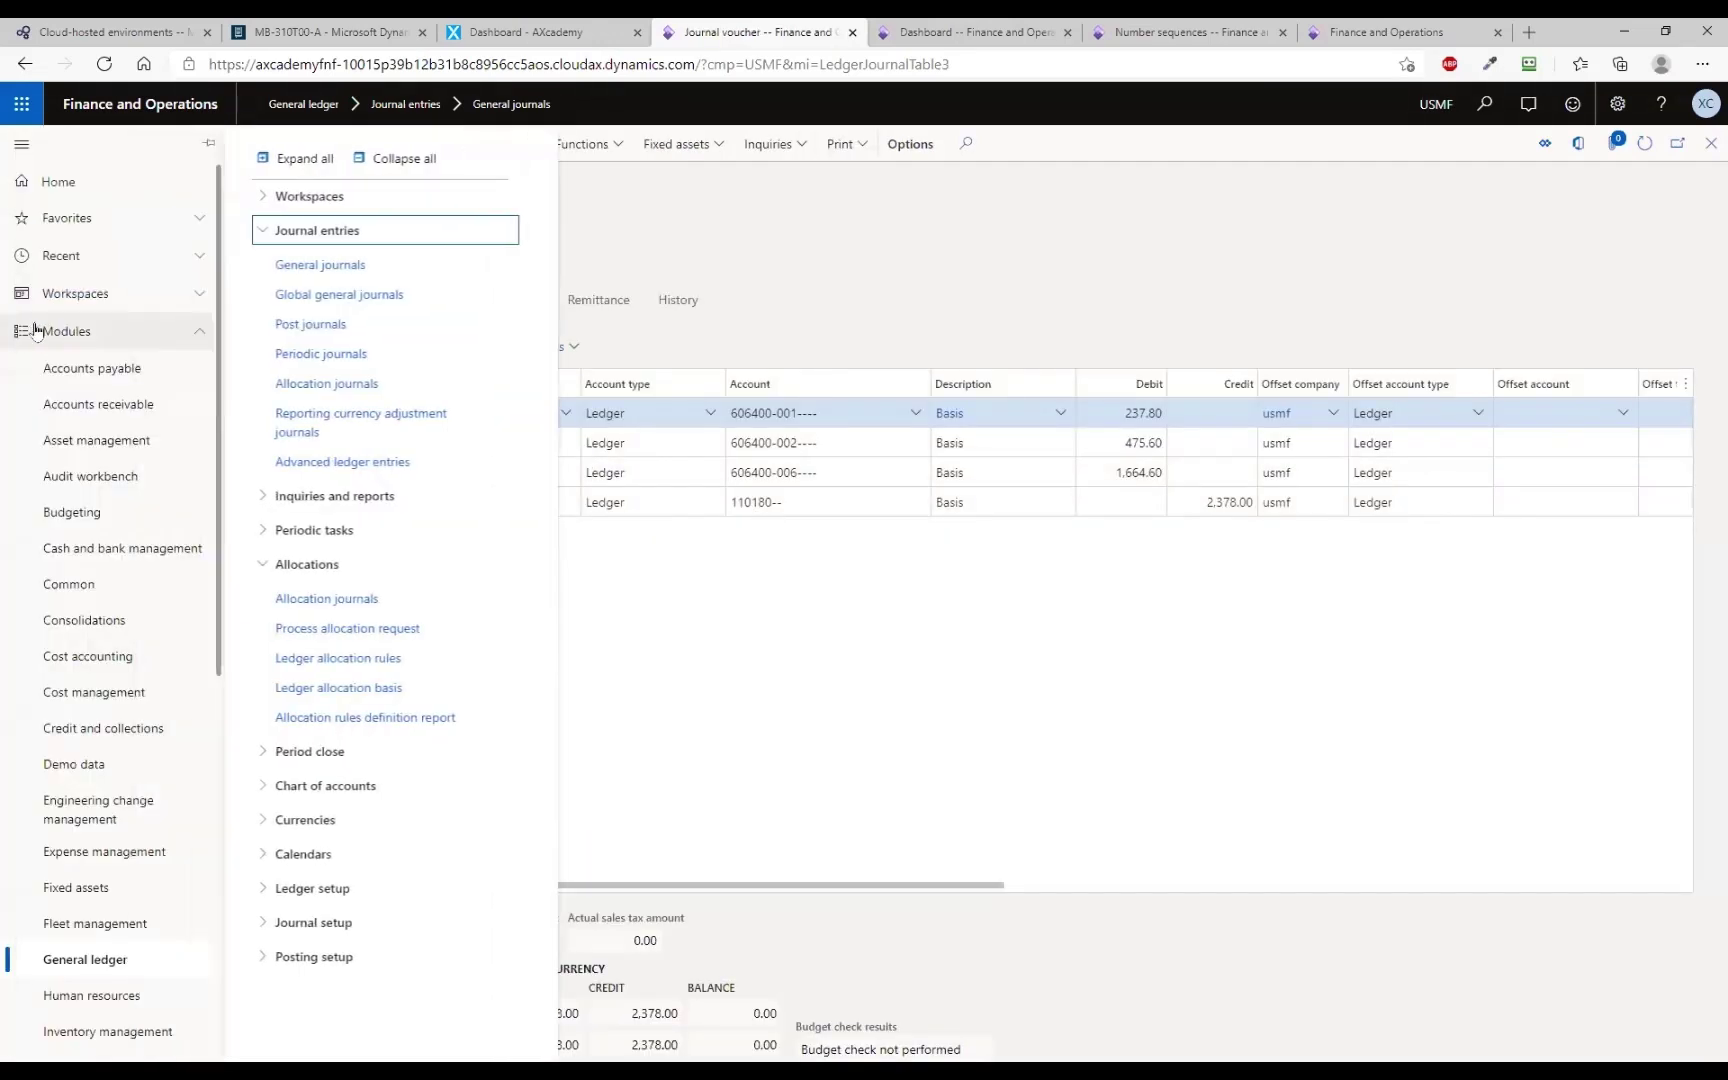
left_click(326, 266)
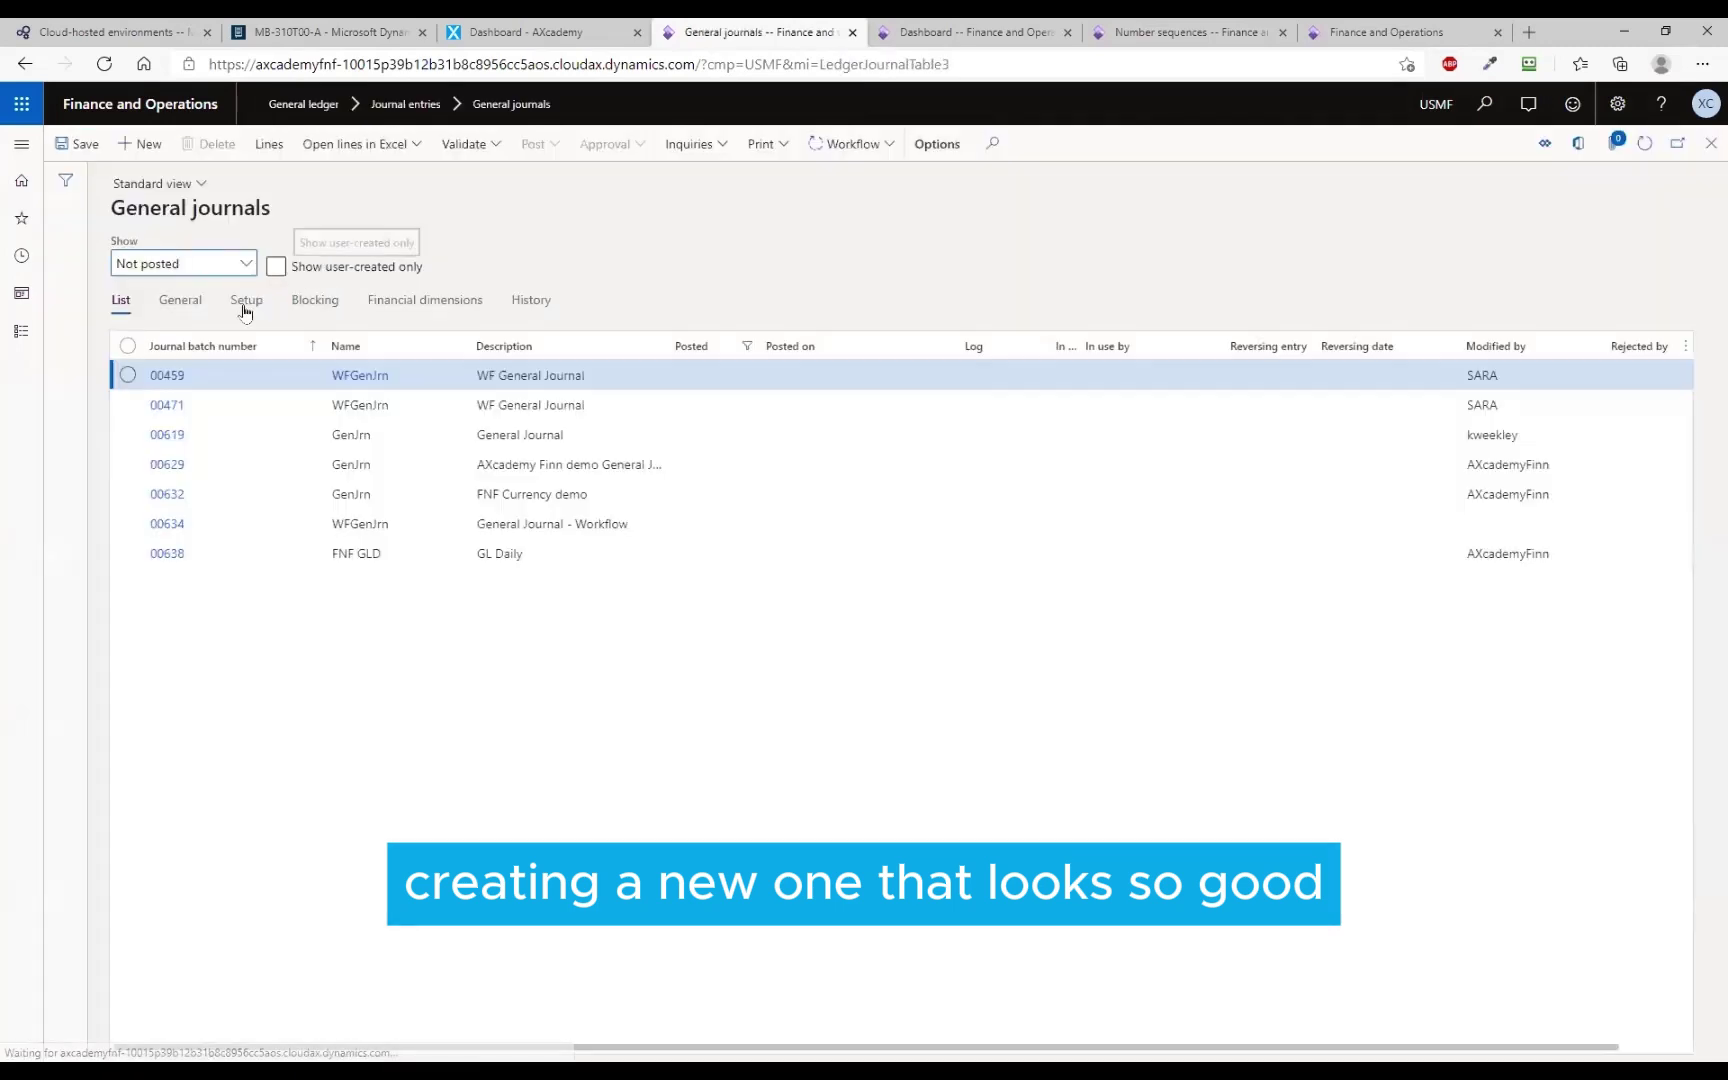
left_click(140, 144)
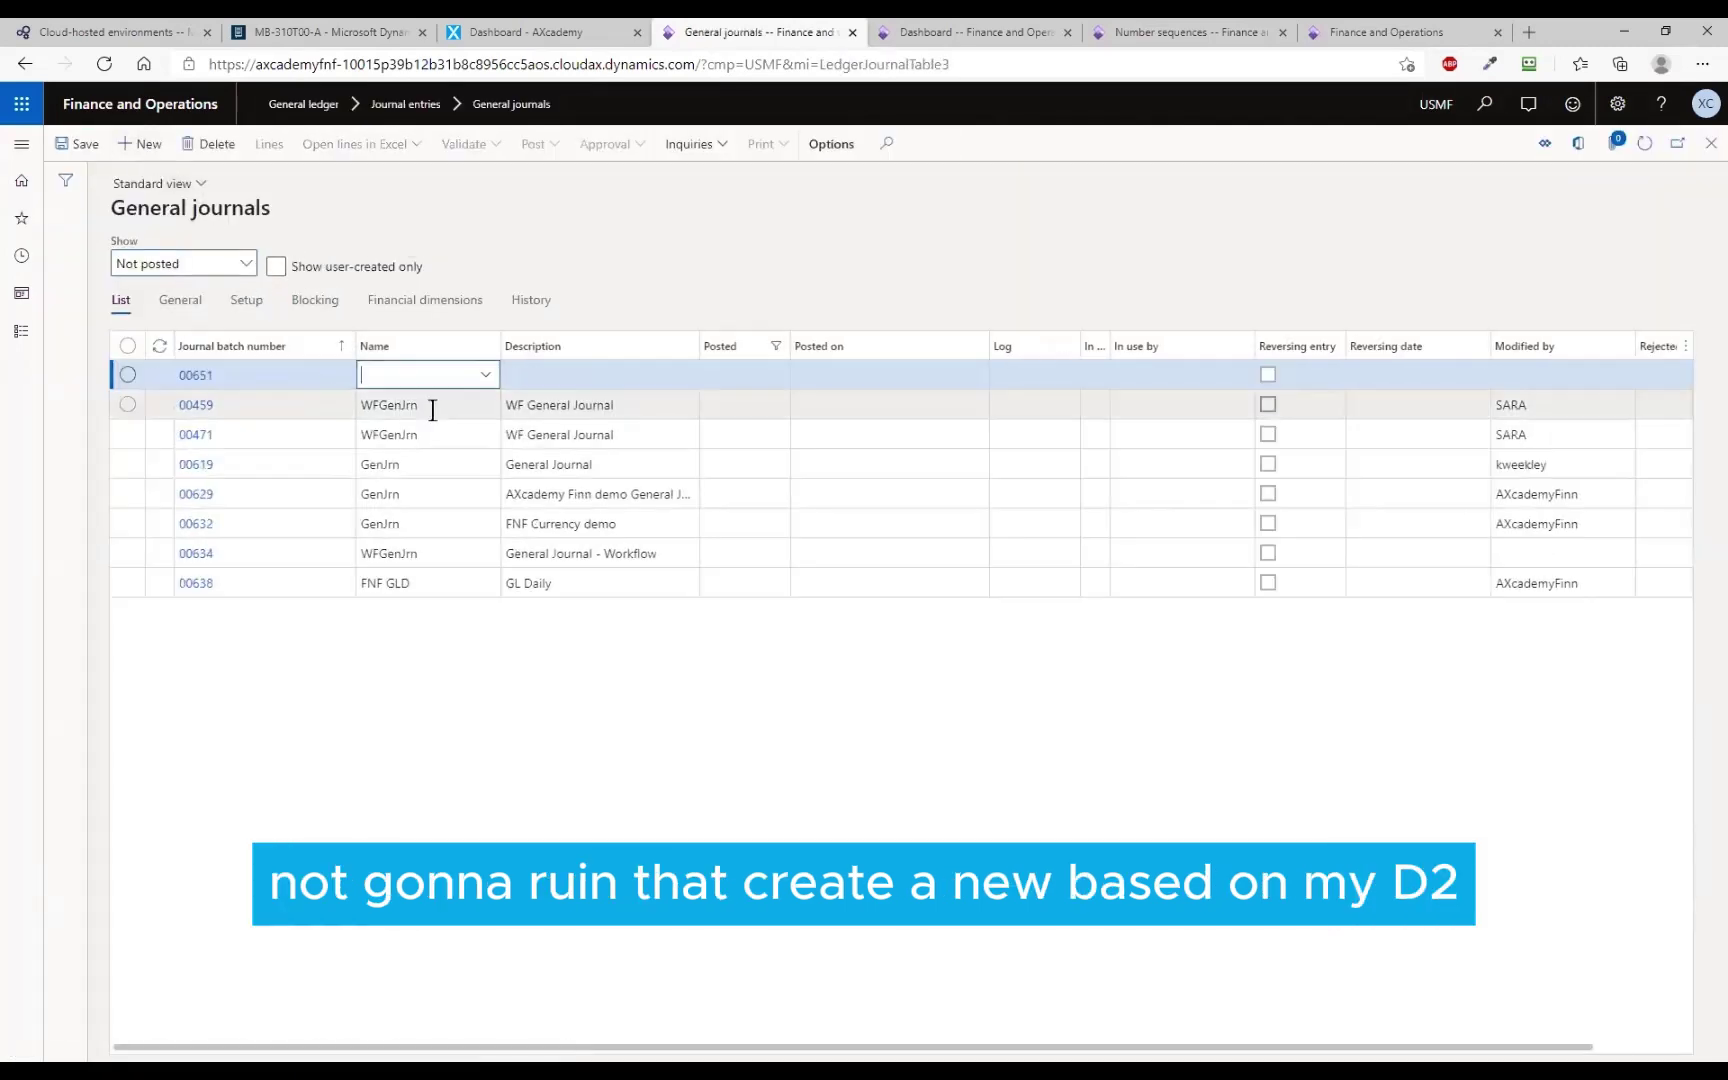
left_click(485, 375)
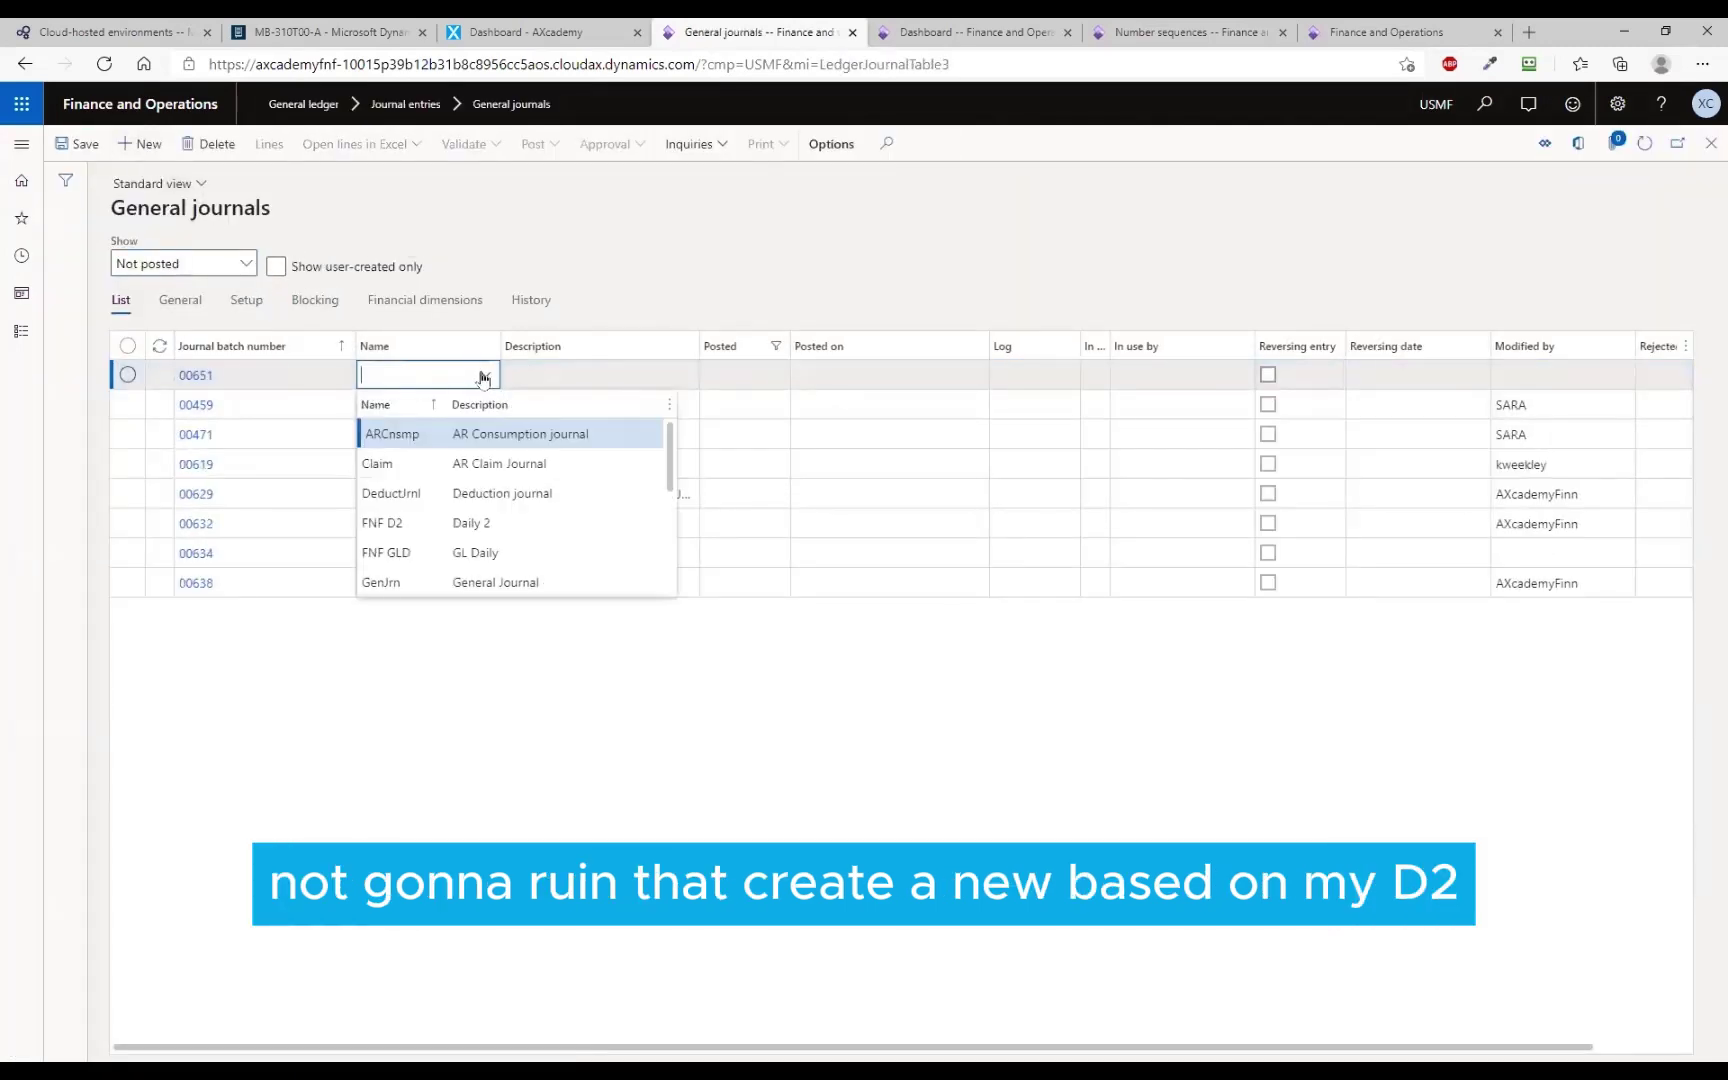
left_click(460, 523)
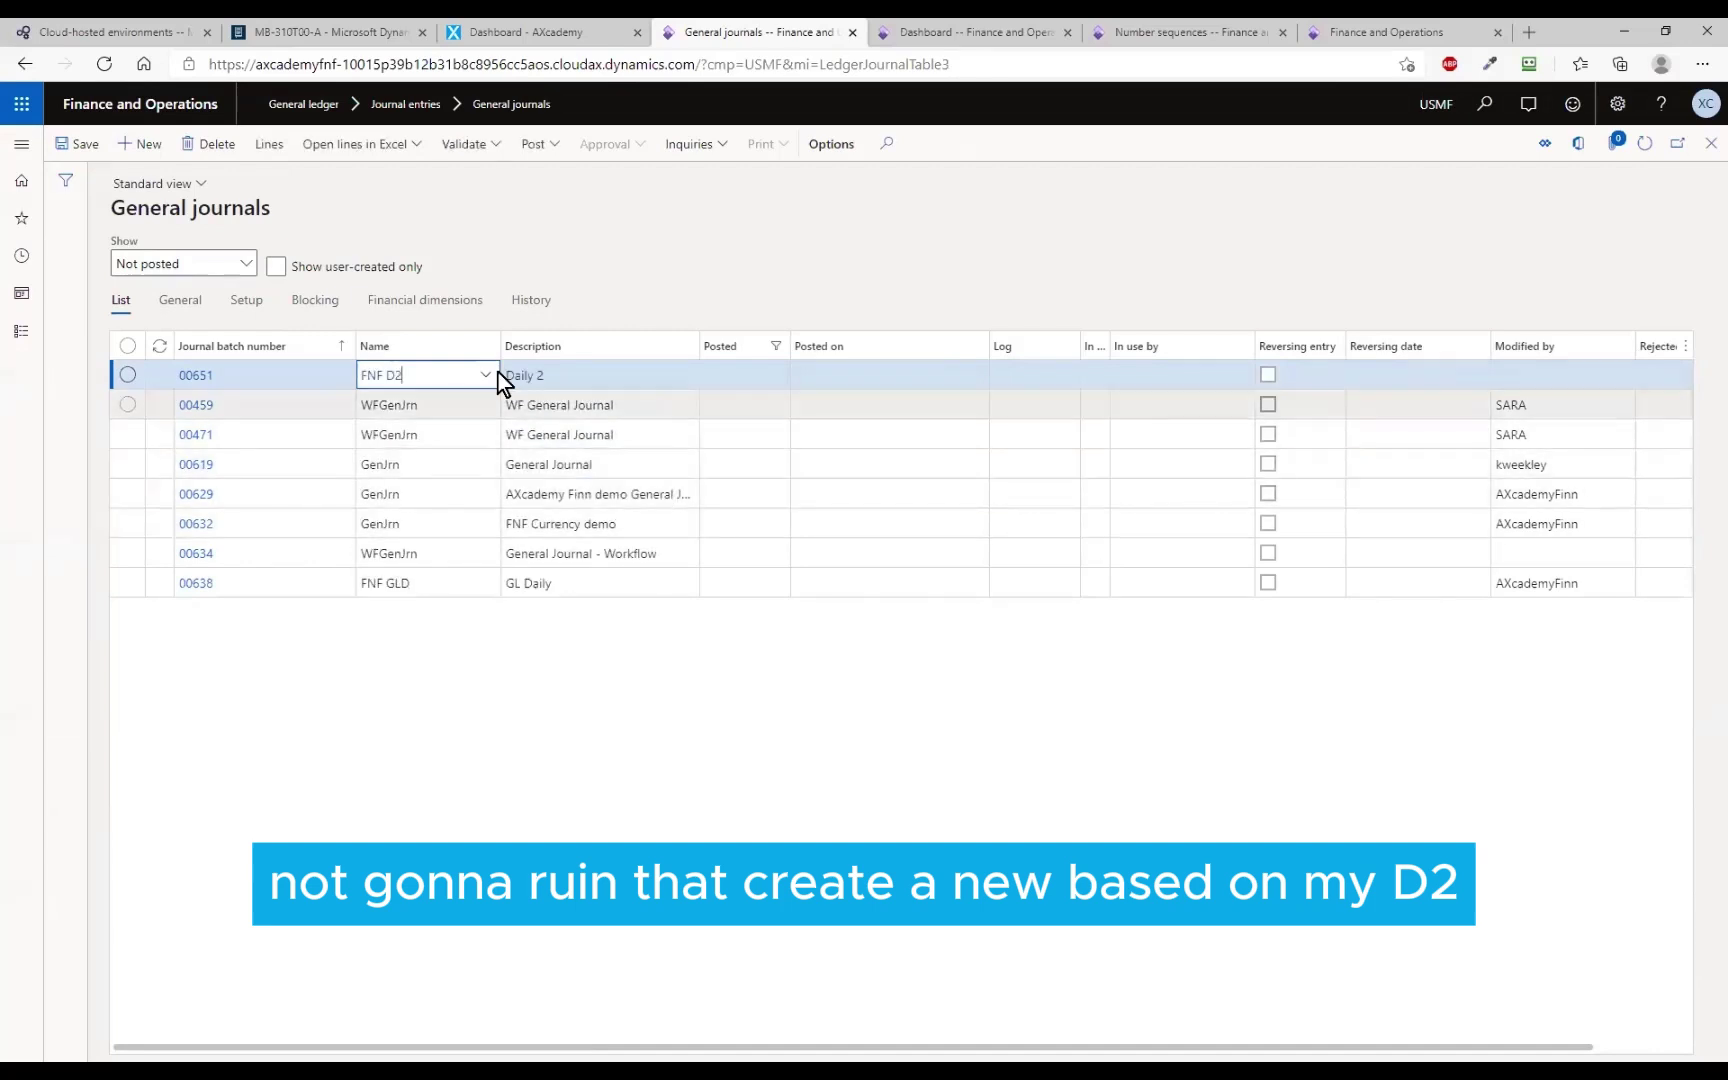
left_click(266, 146)
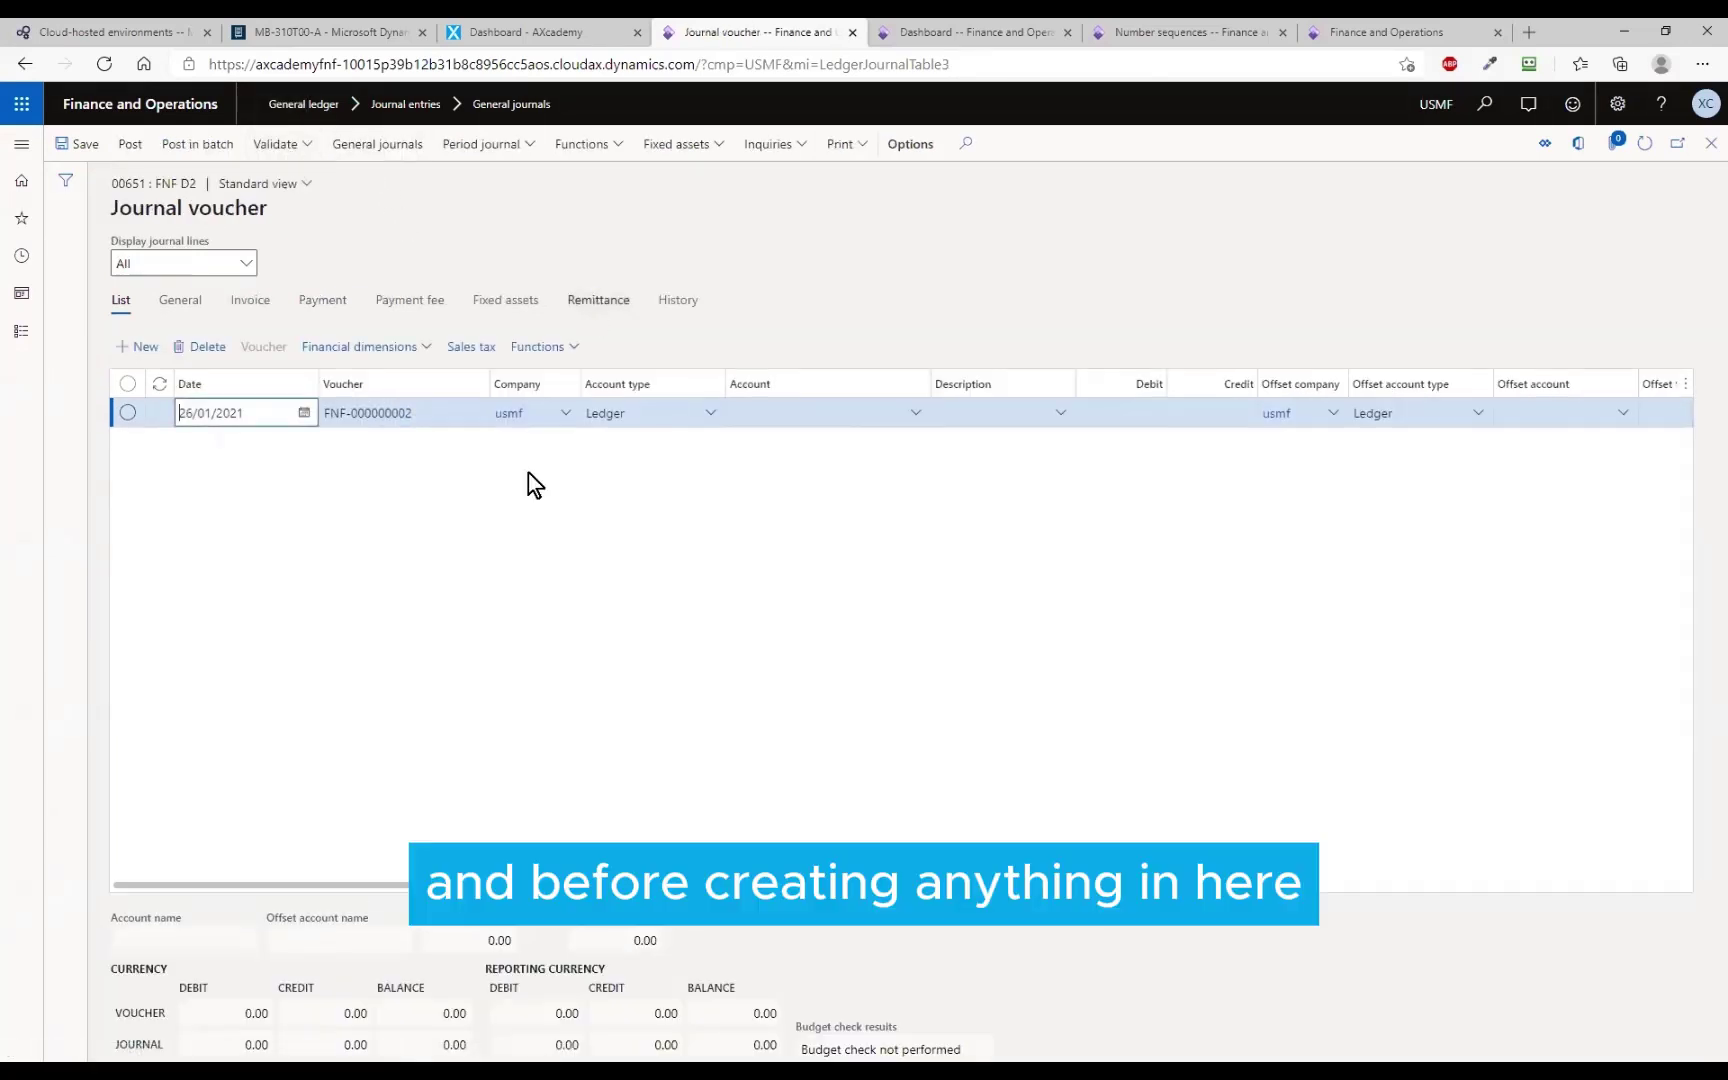
Open Select voucher template and pick template 00649 after comparing it with 00637
left_click(535, 347)
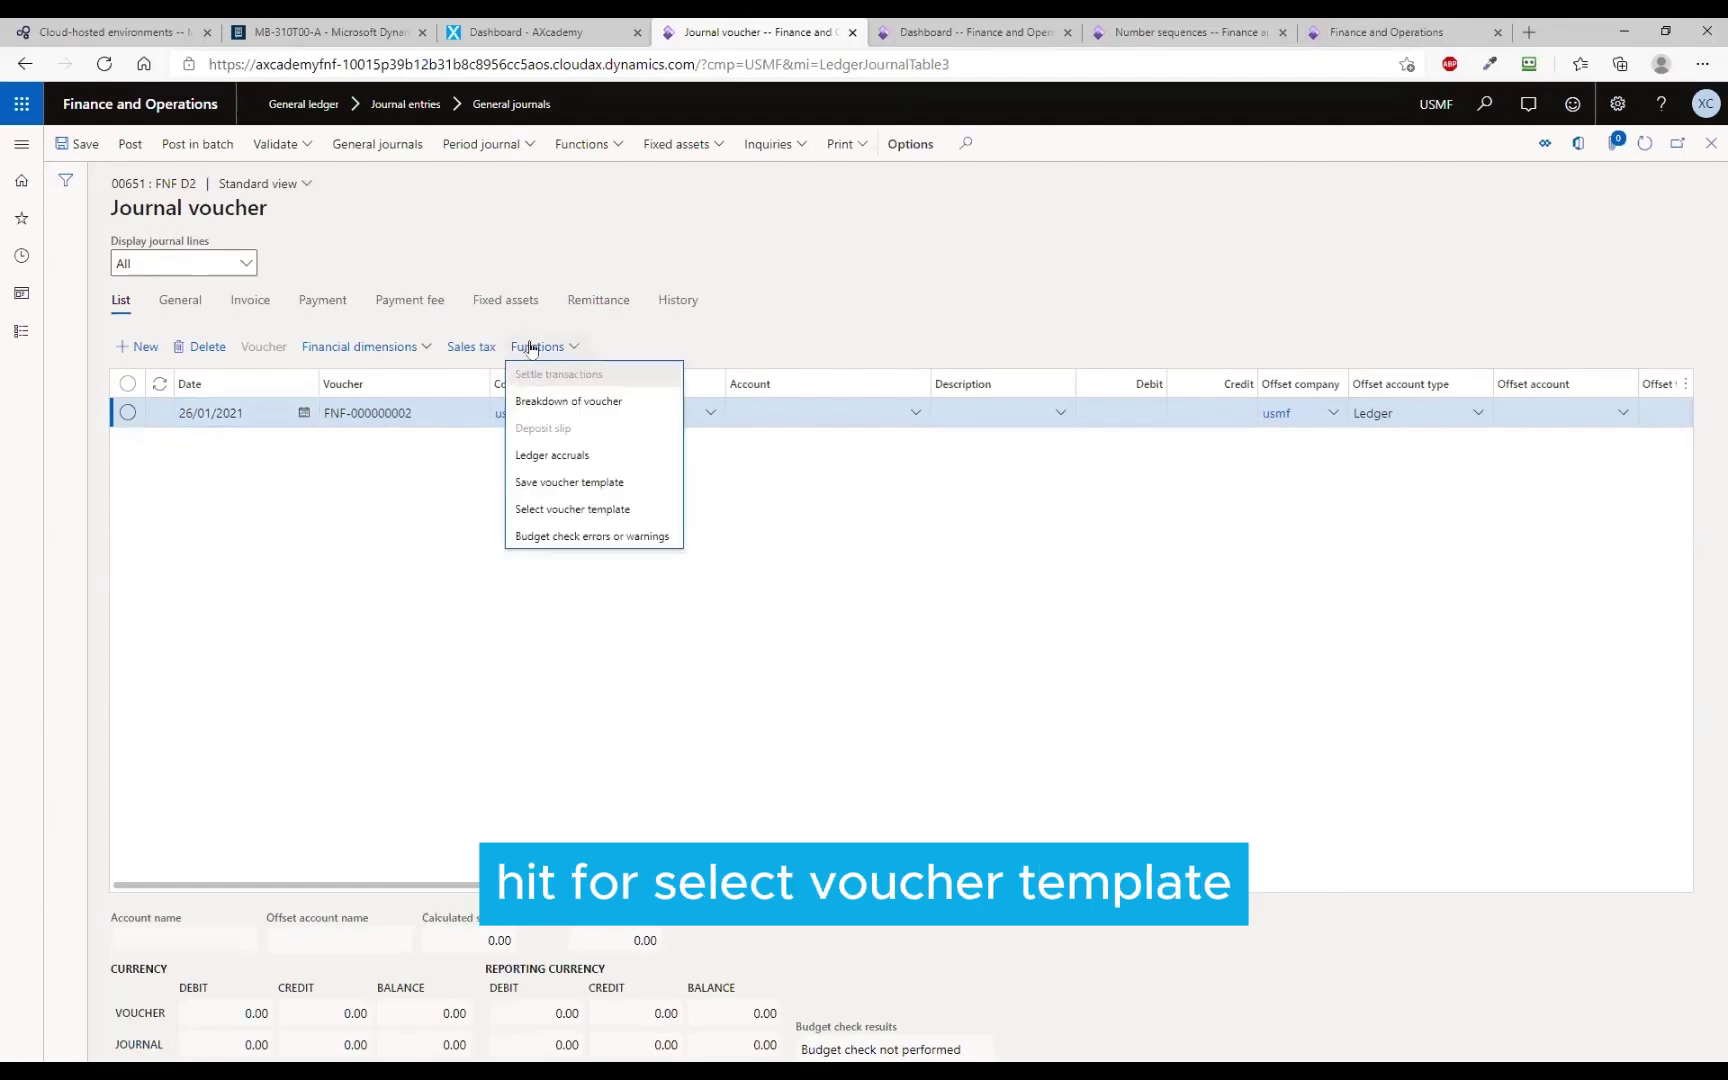
left_click(528, 510)
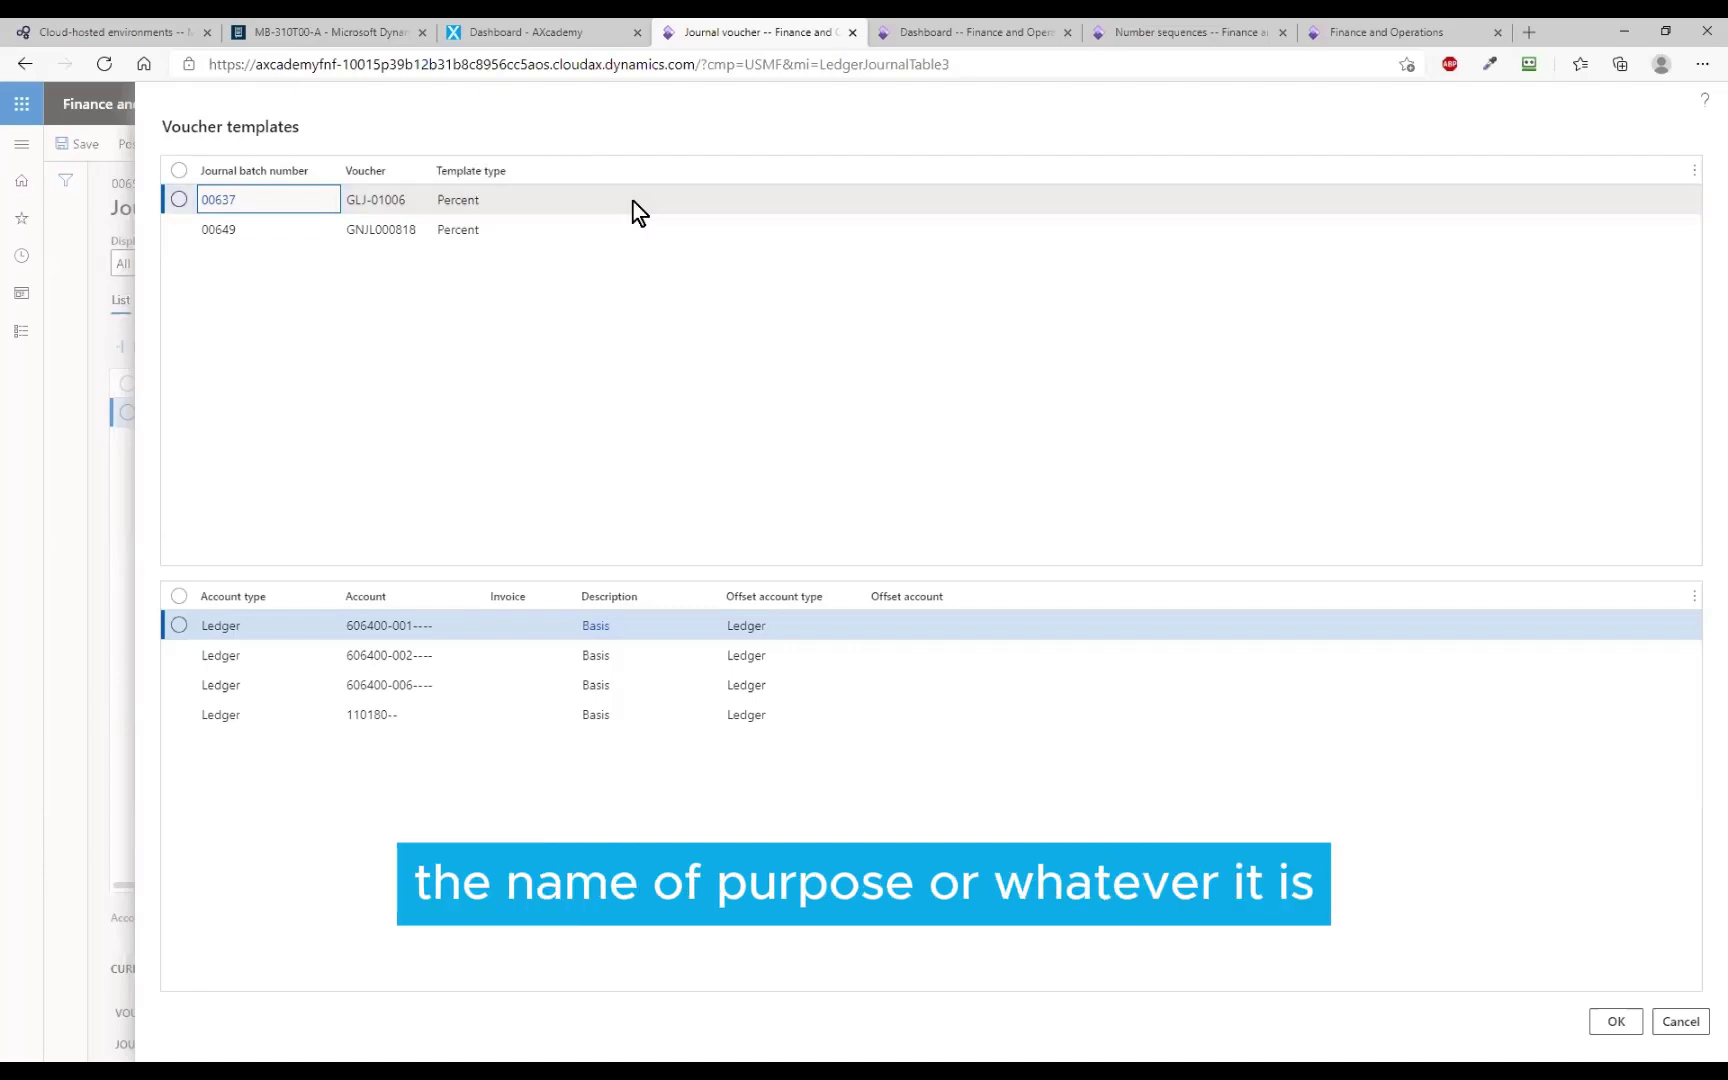
left_click(599, 228)
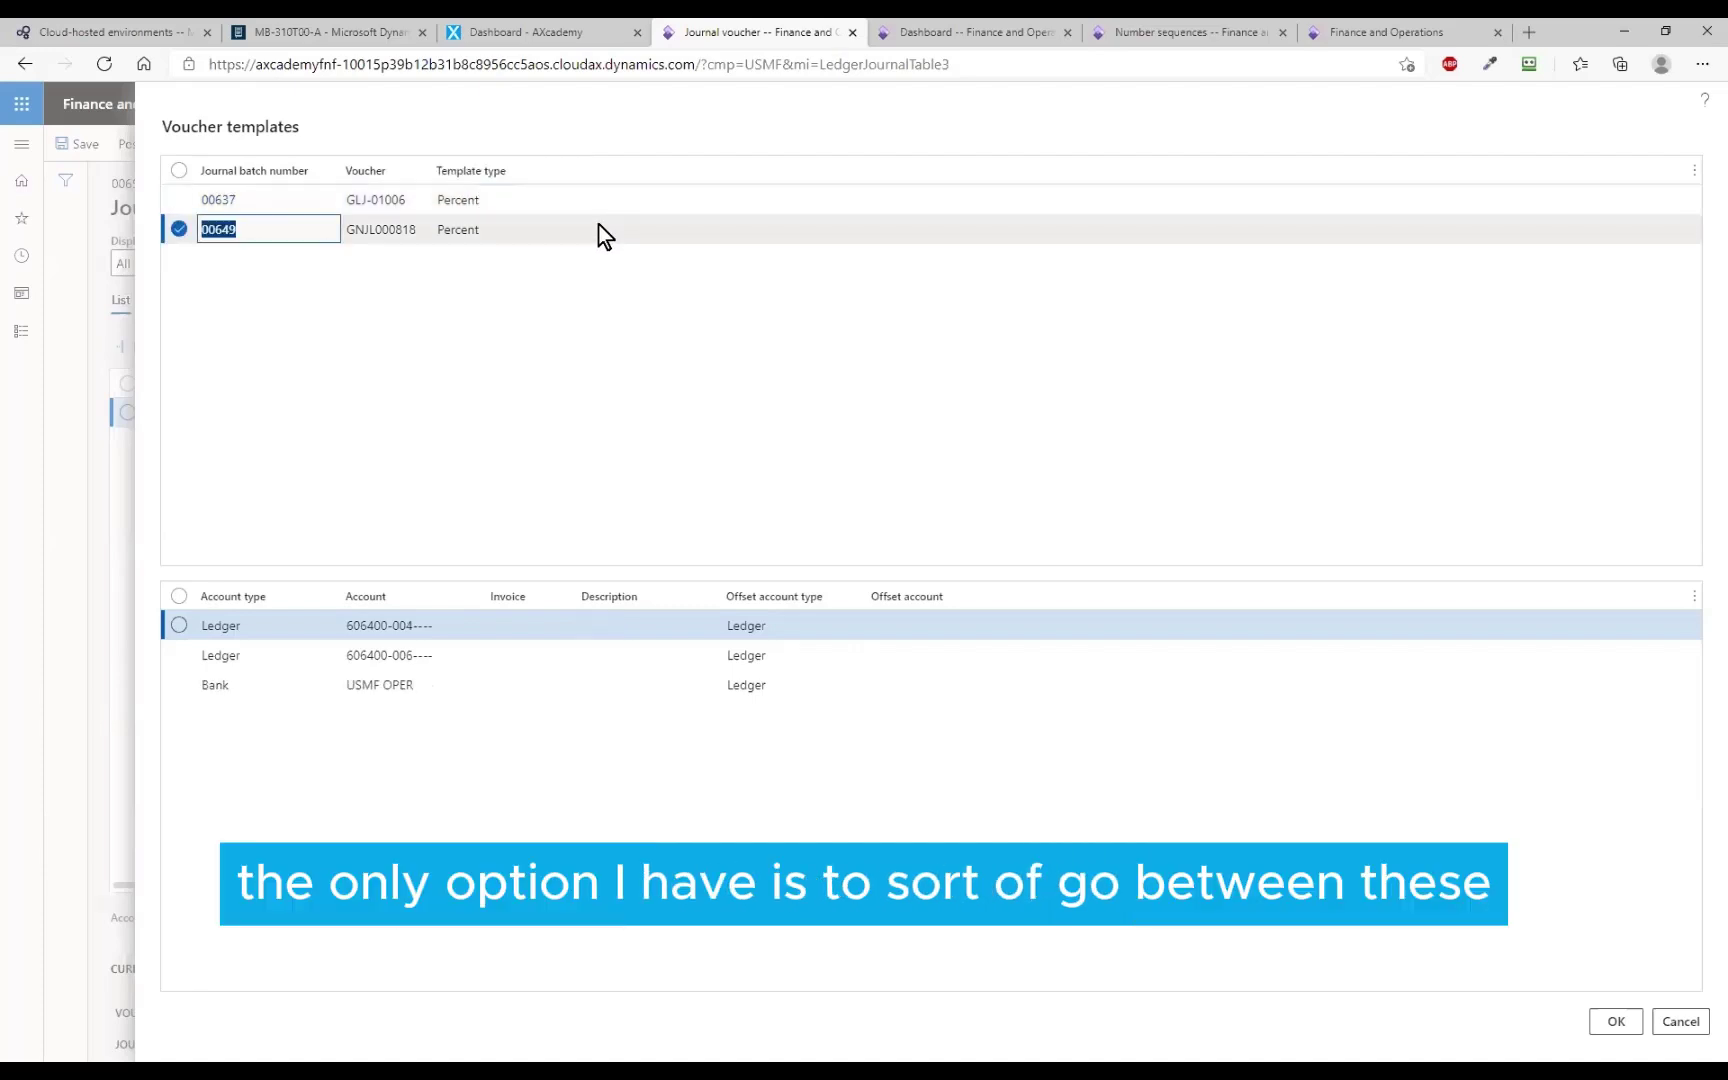
left_click(599, 199)
left_click(601, 229)
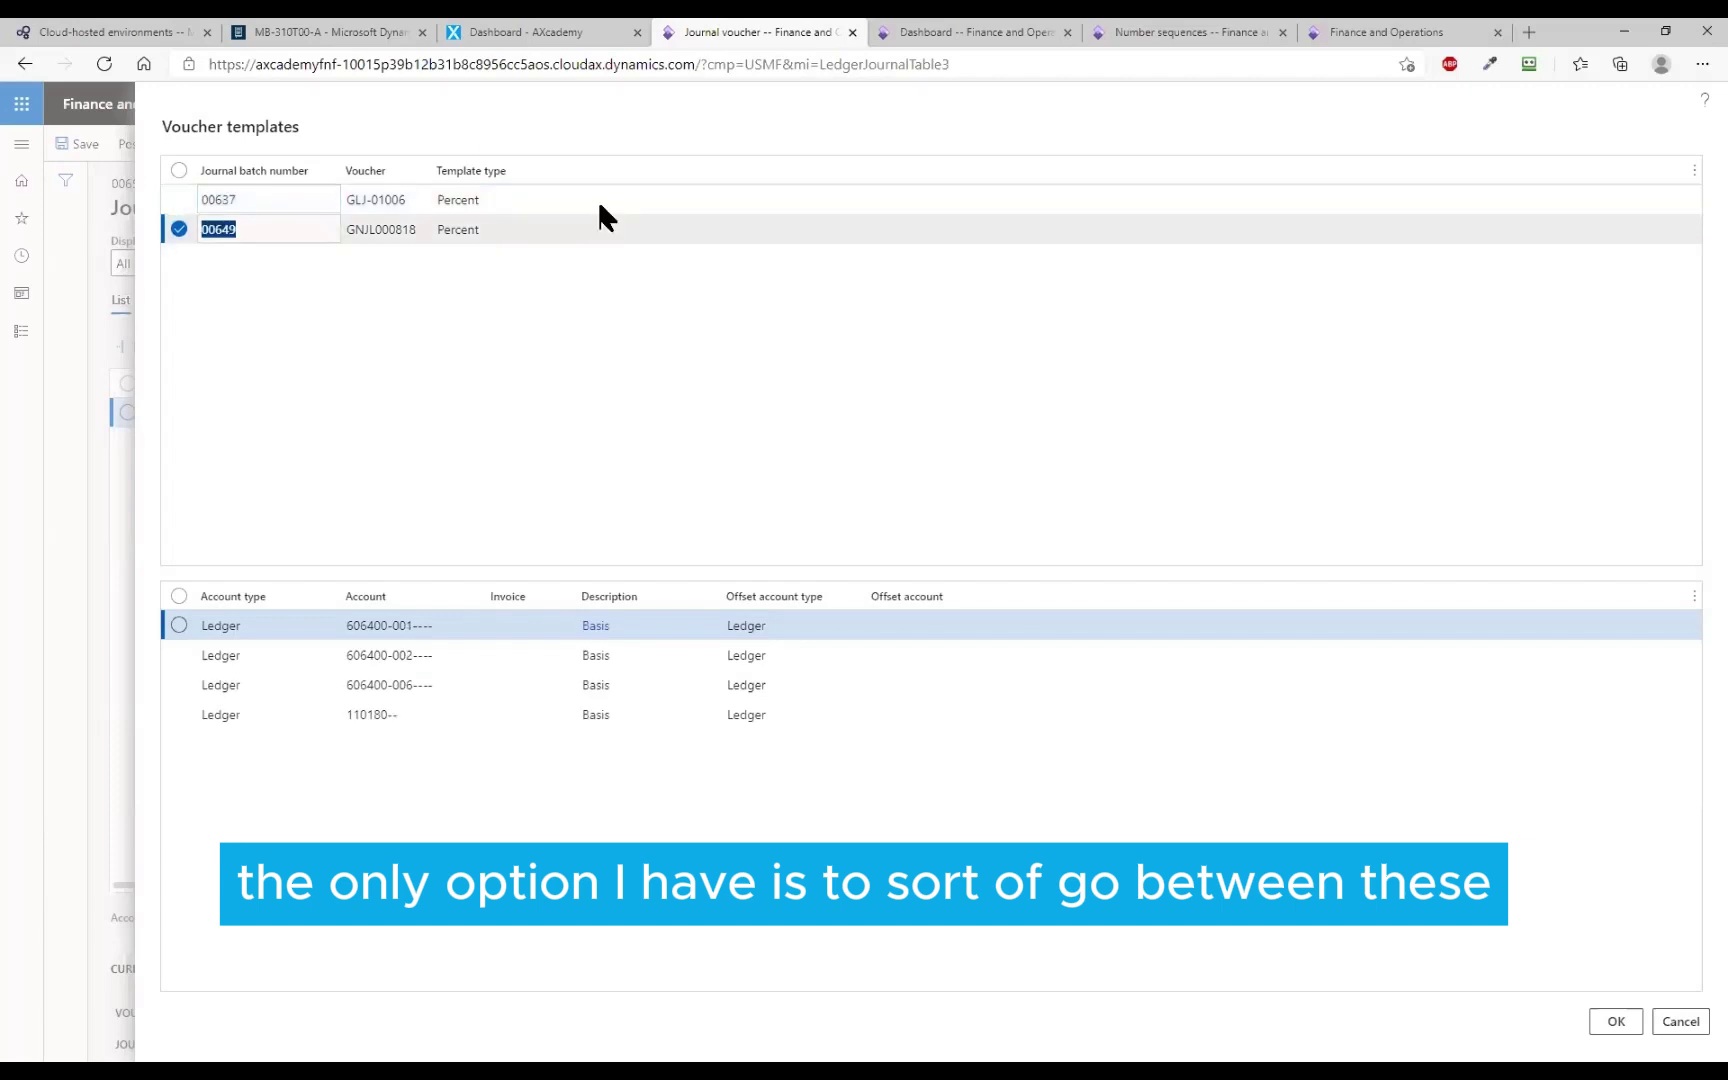
left_click(600, 203)
left_click(600, 230)
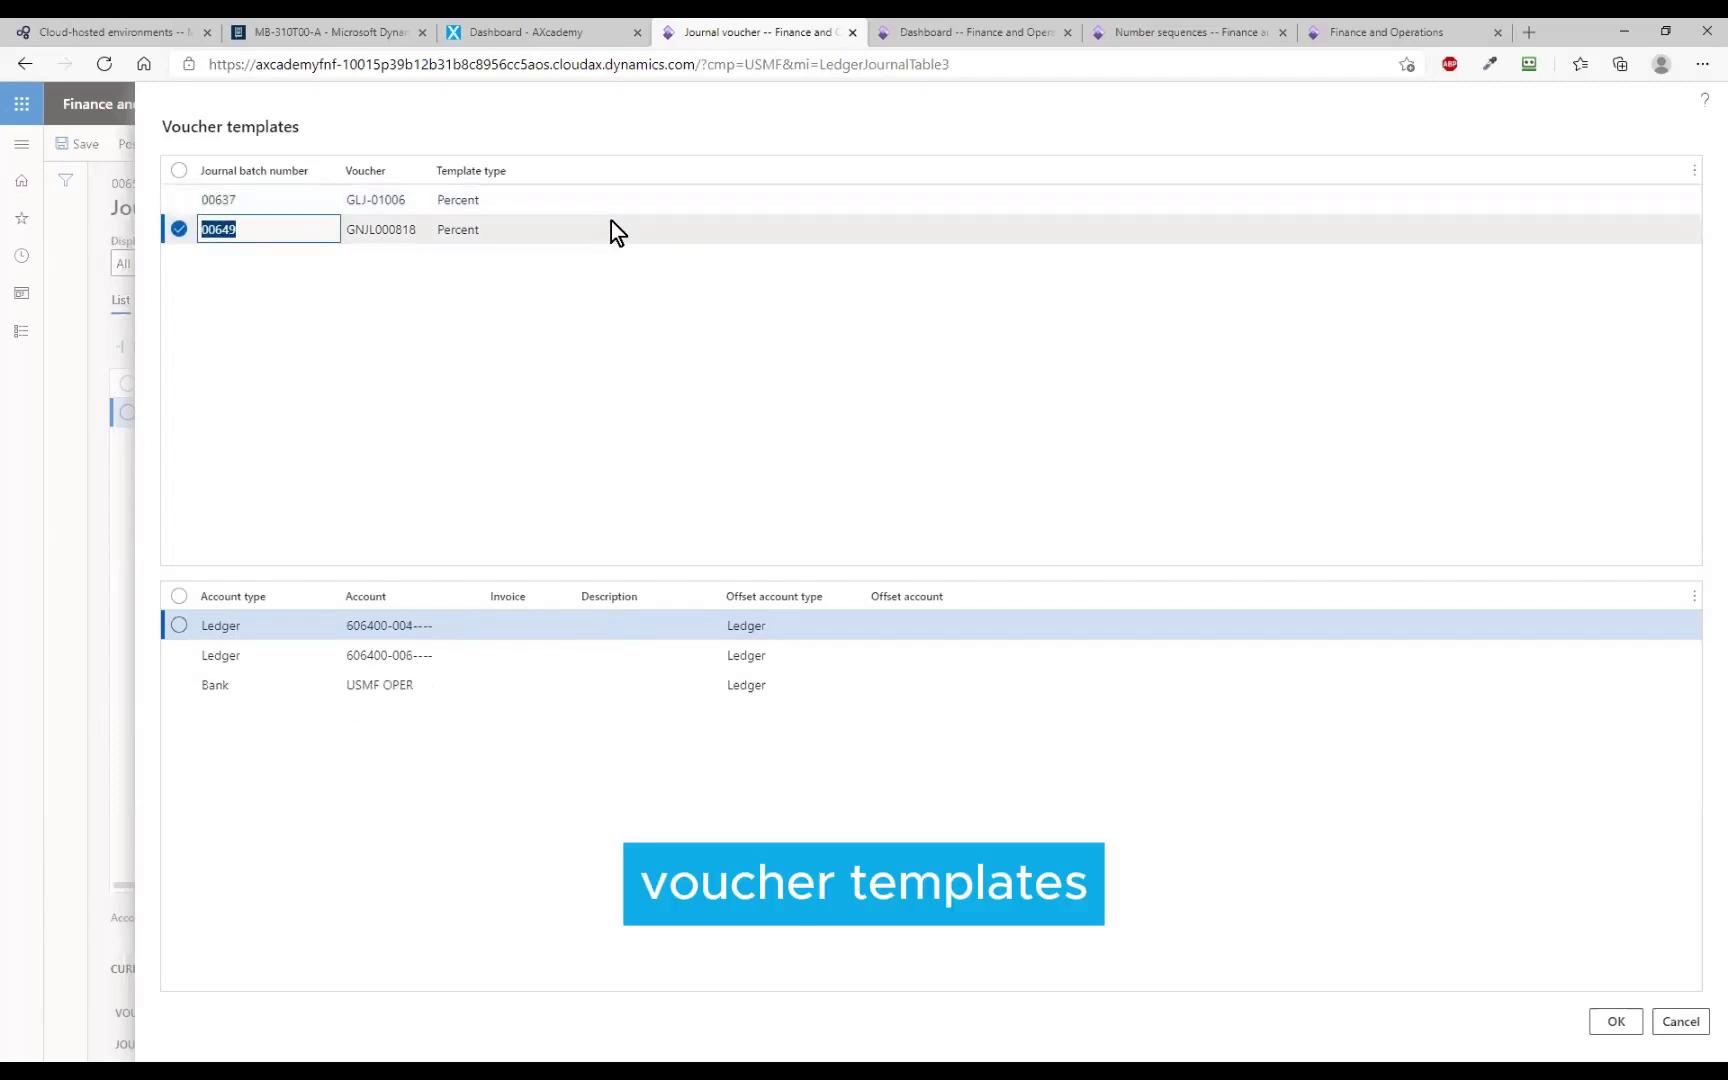
Apply template 00649 for a voucher amount of 1,666, yielding 666.40 and 999.60 debits
left_click(1616, 1021)
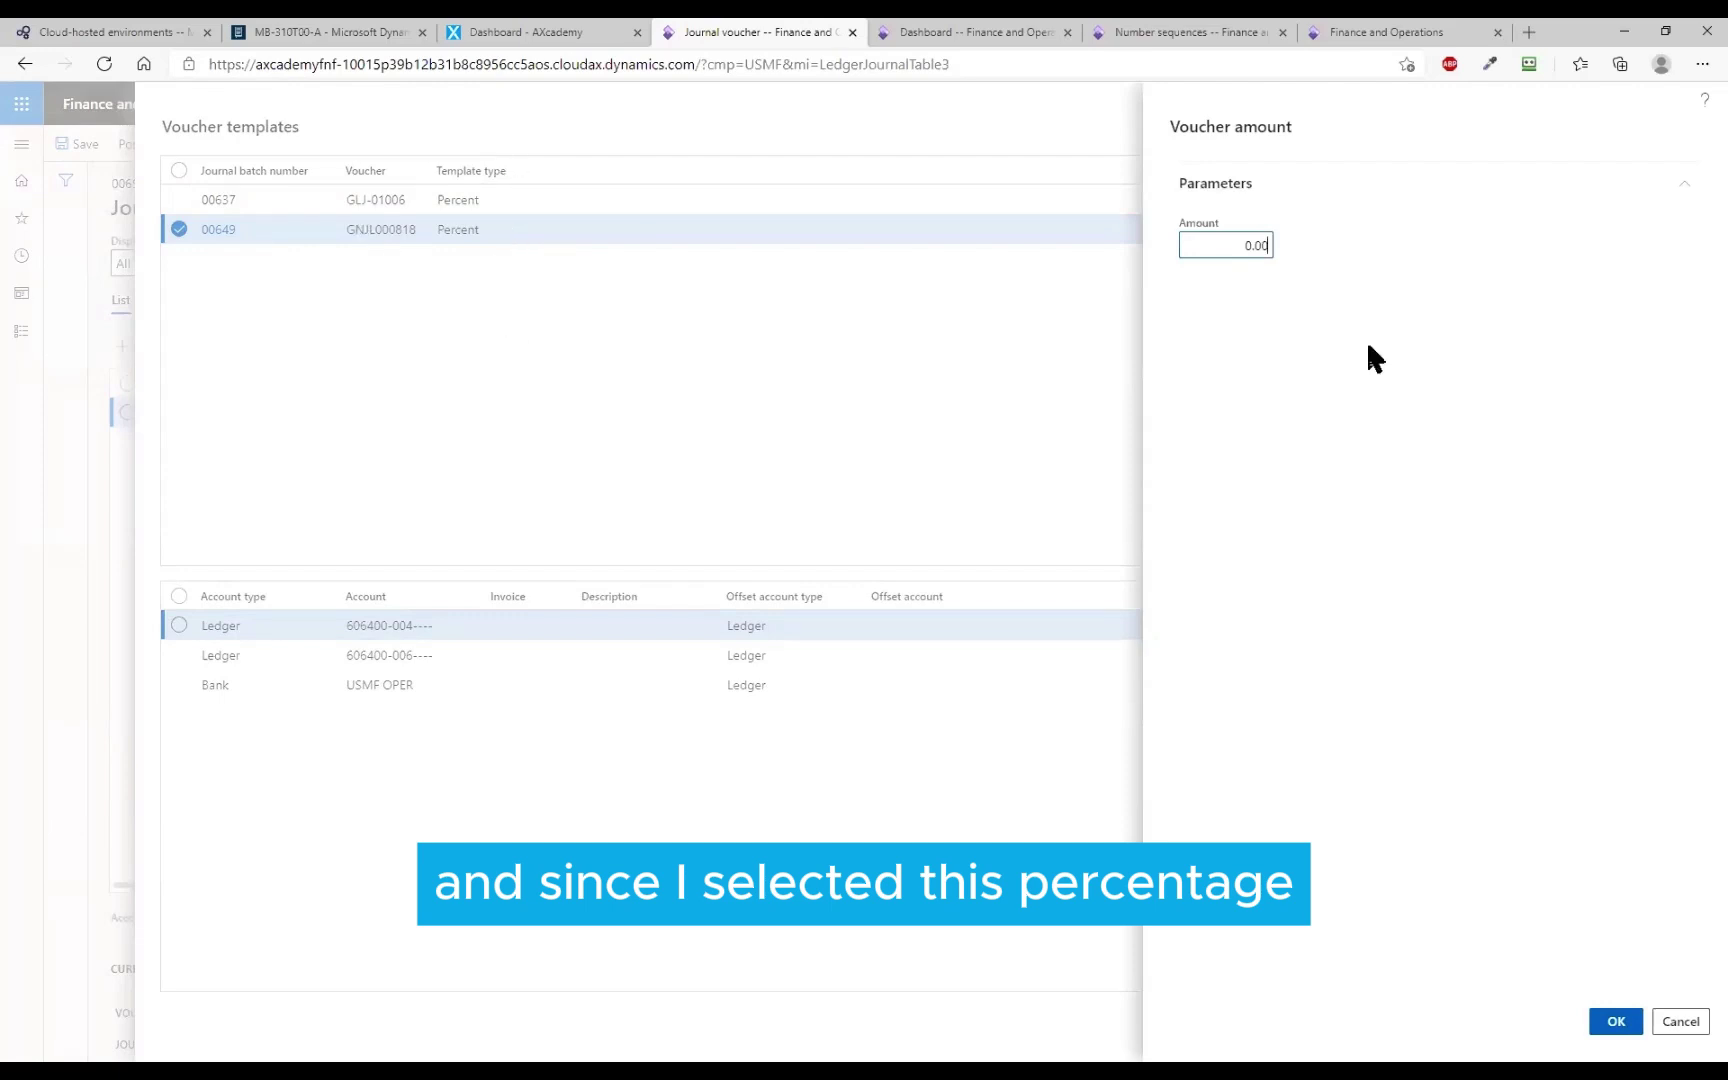
left_click(1261, 247)
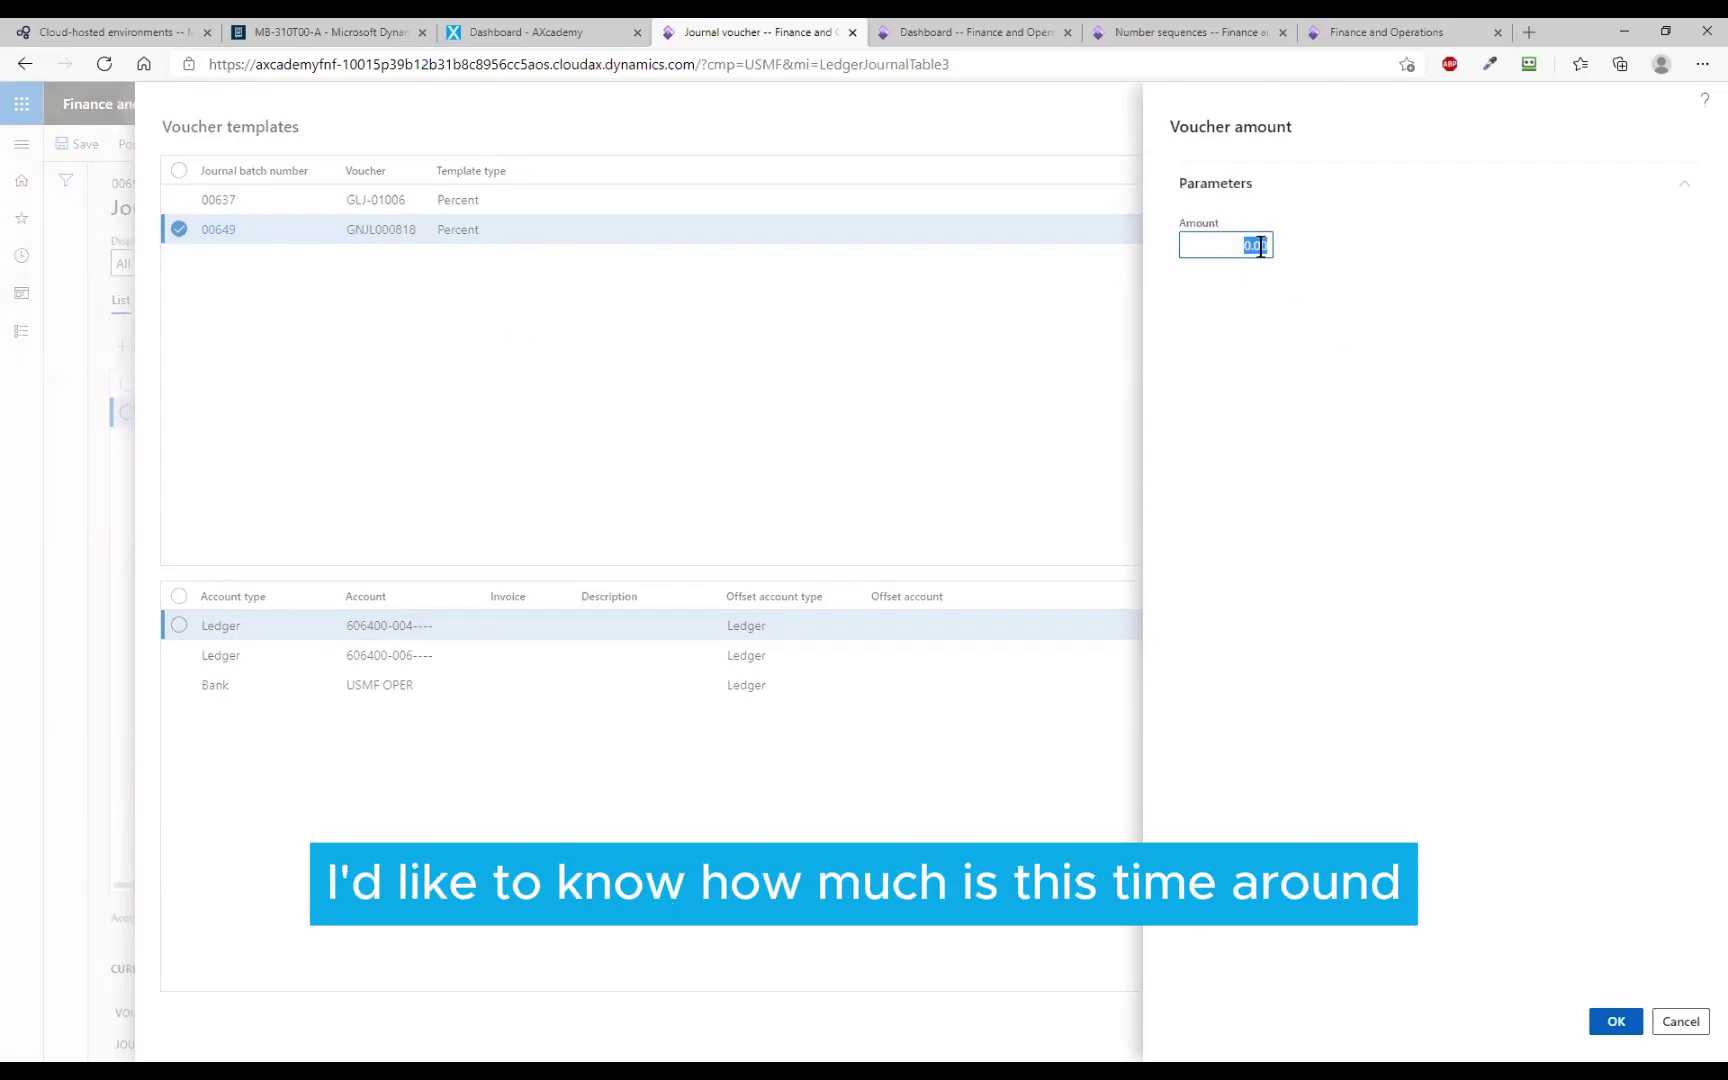
type("166")
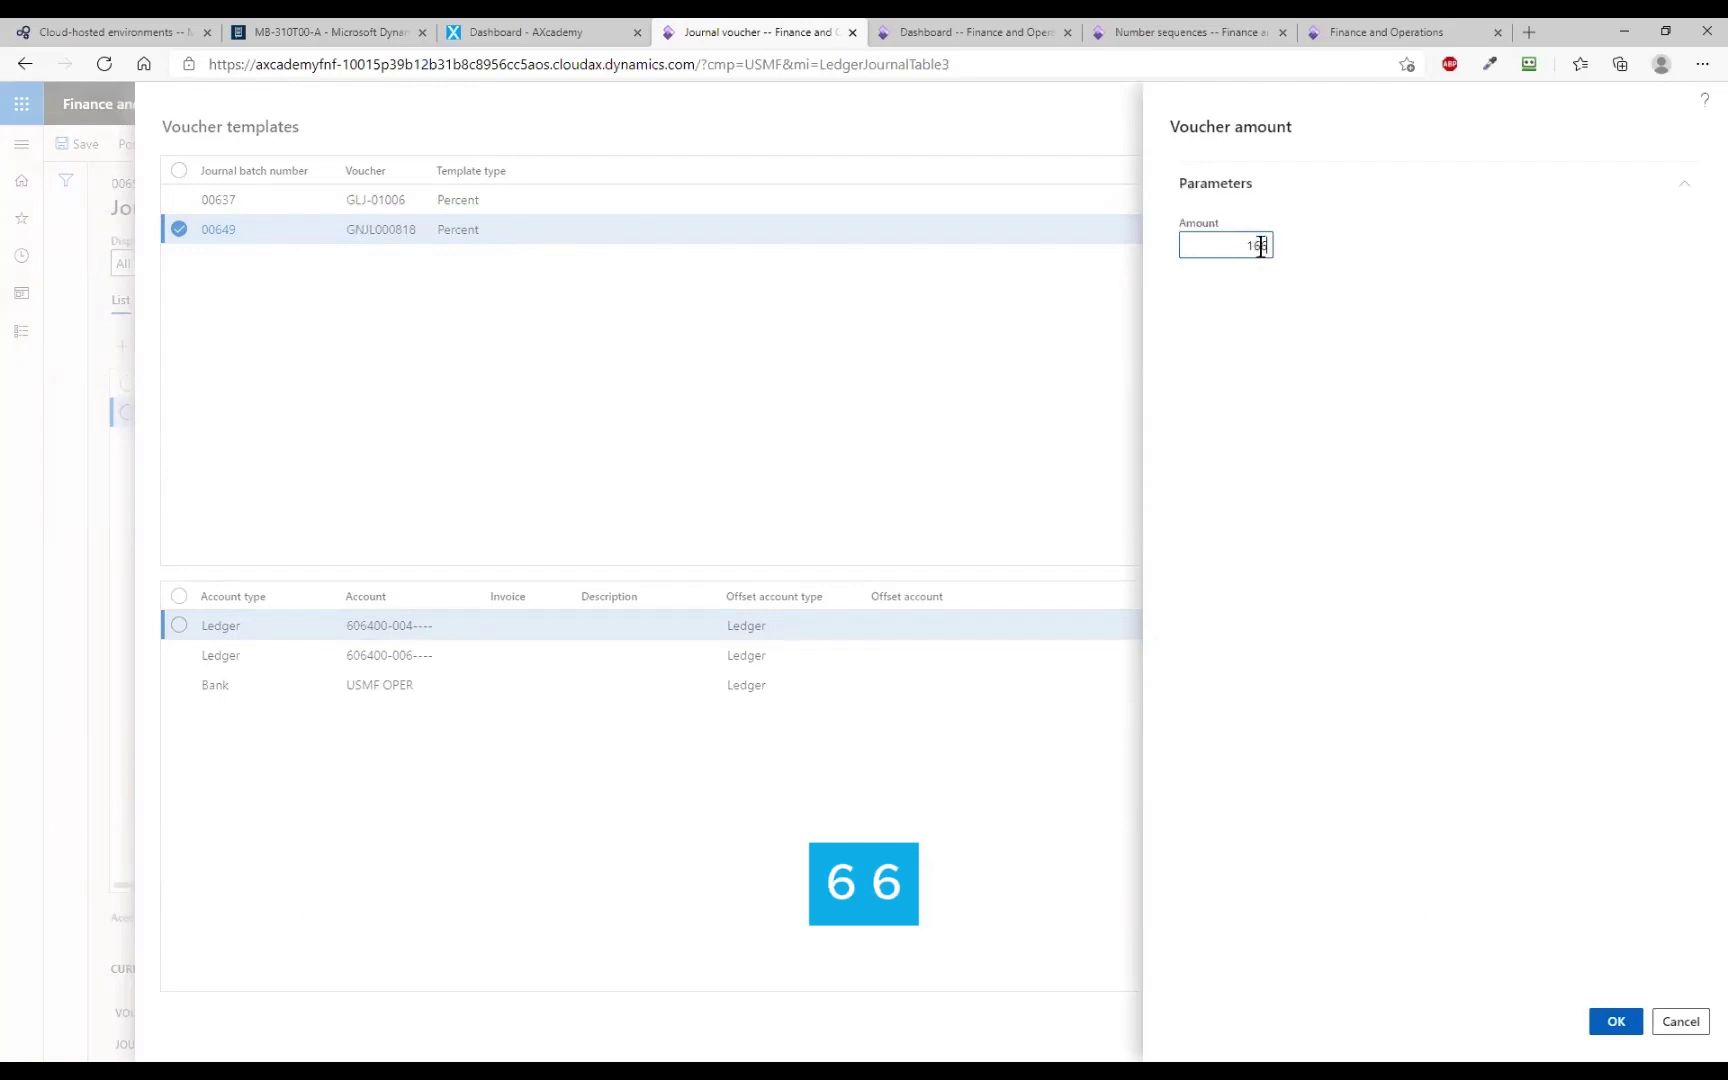
type("6")
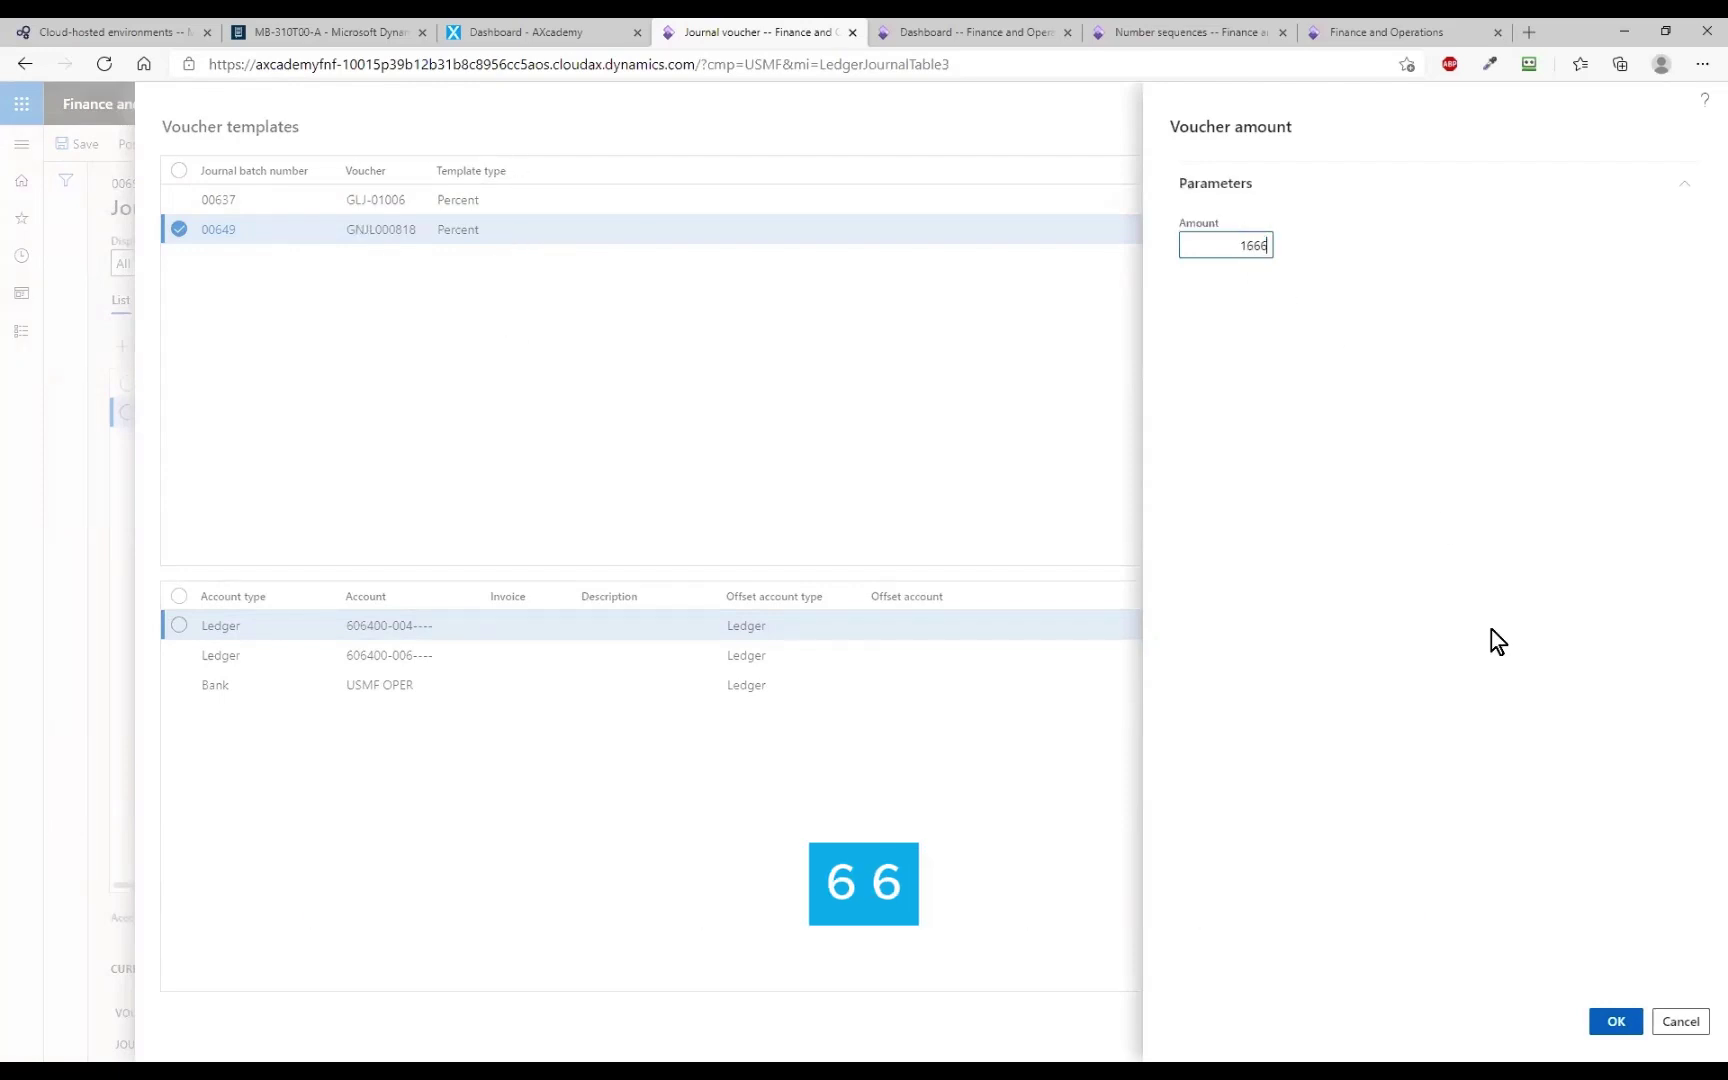
left_click(1603, 1022)
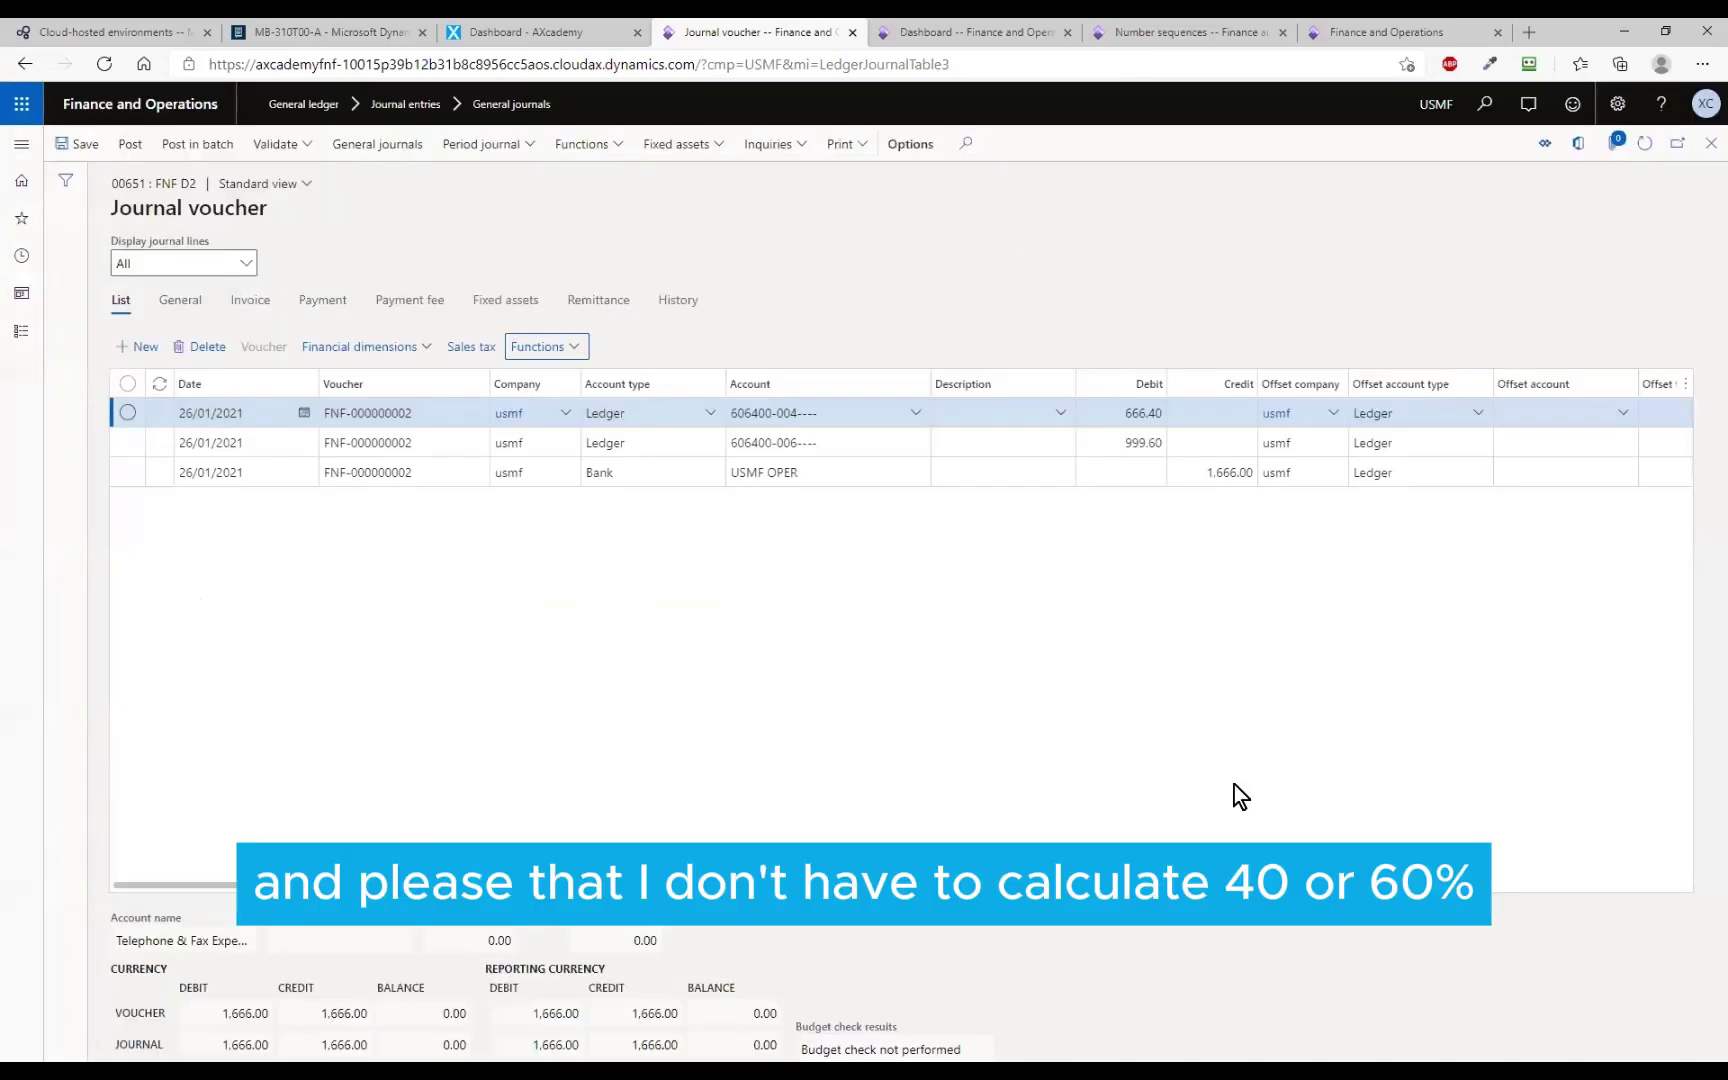